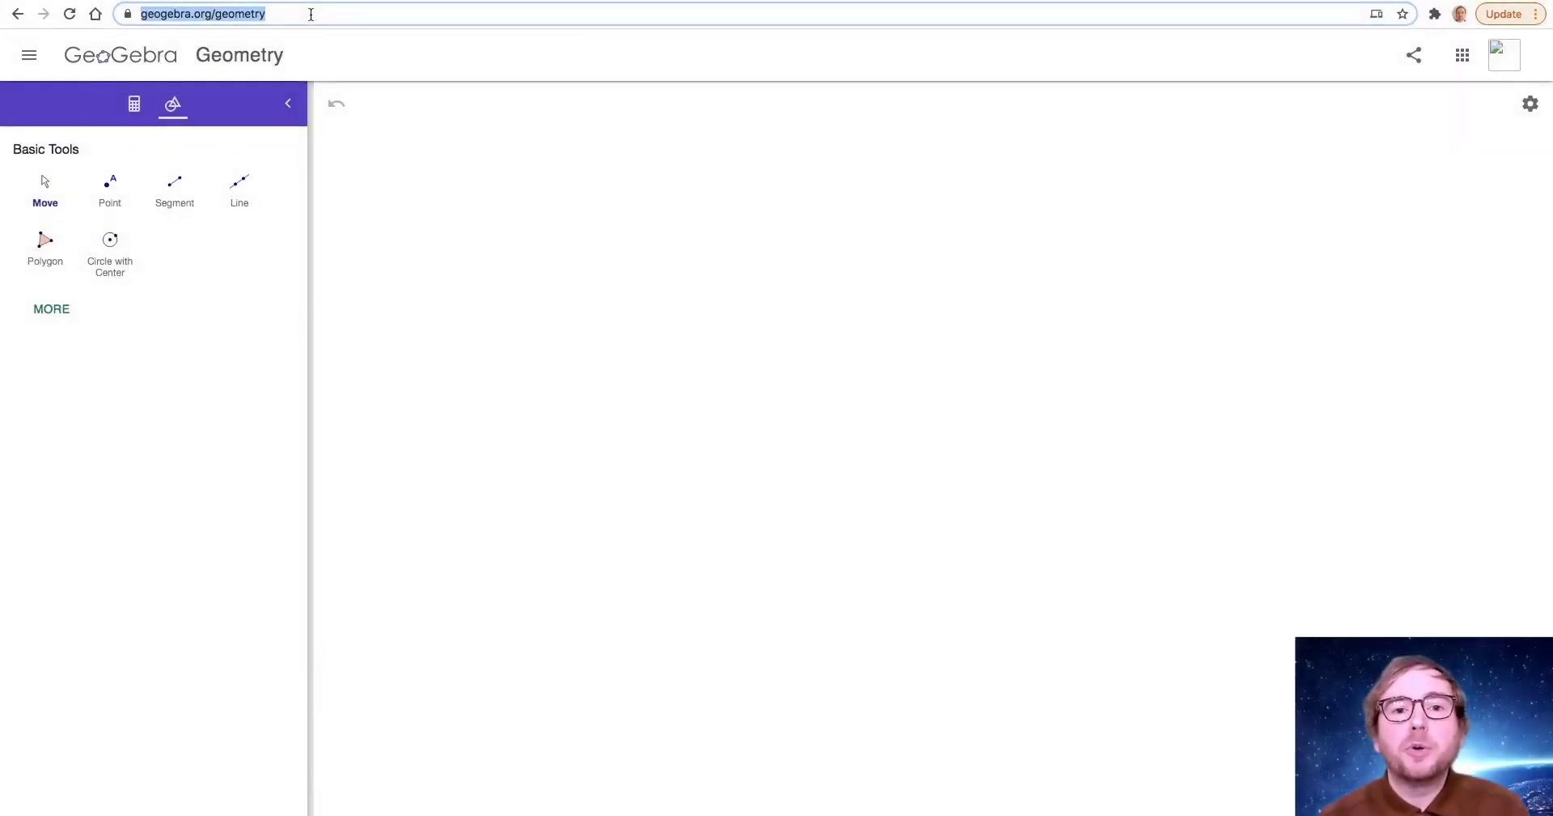
Step: Show the coordinate axes and major gridlines on the canvas
left_click(570, 296)
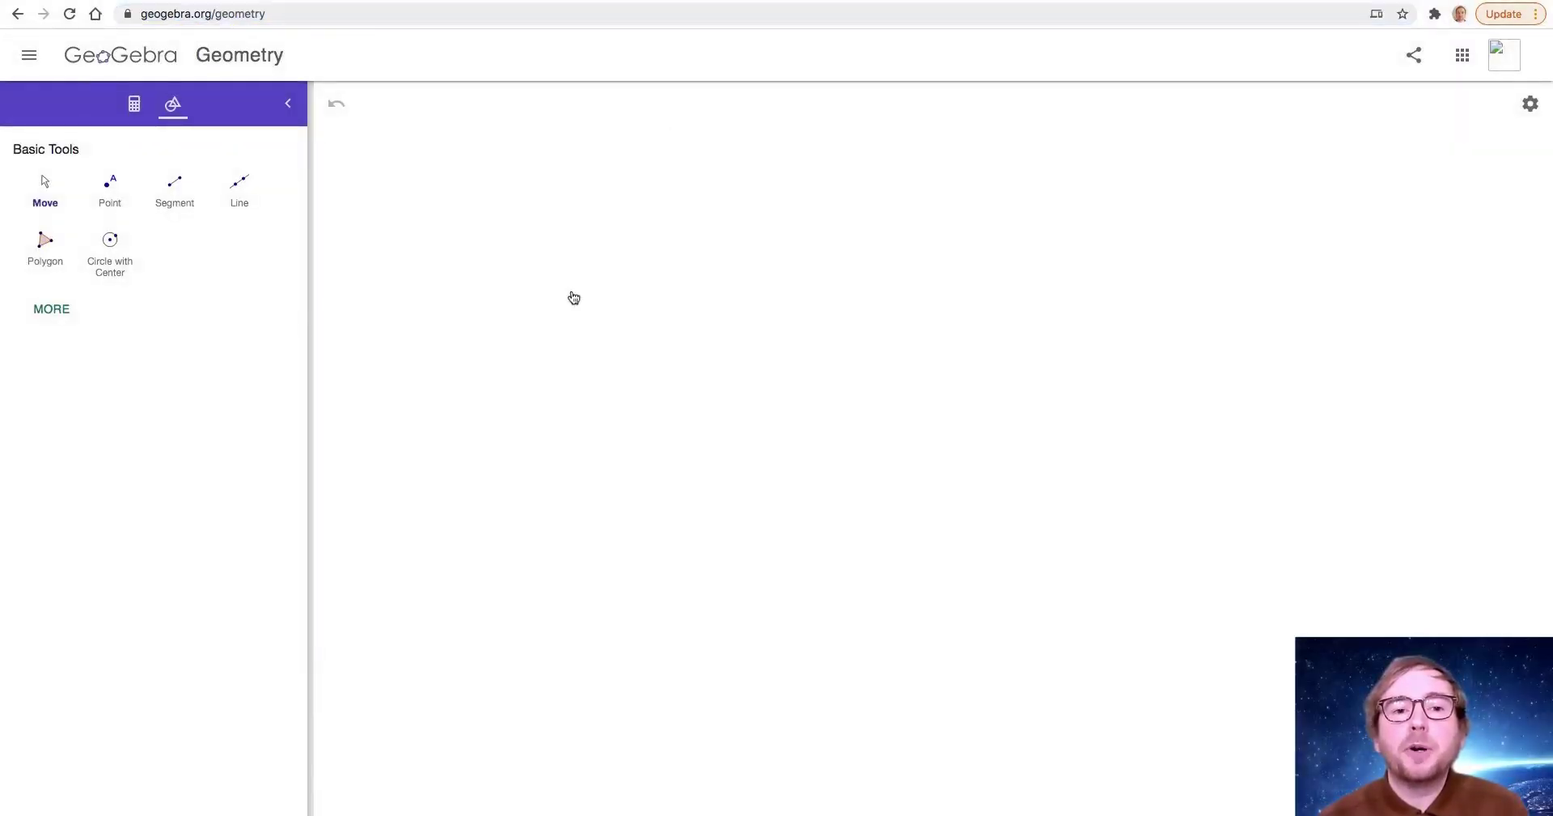
left_click(1530, 104)
left_click(1427, 118)
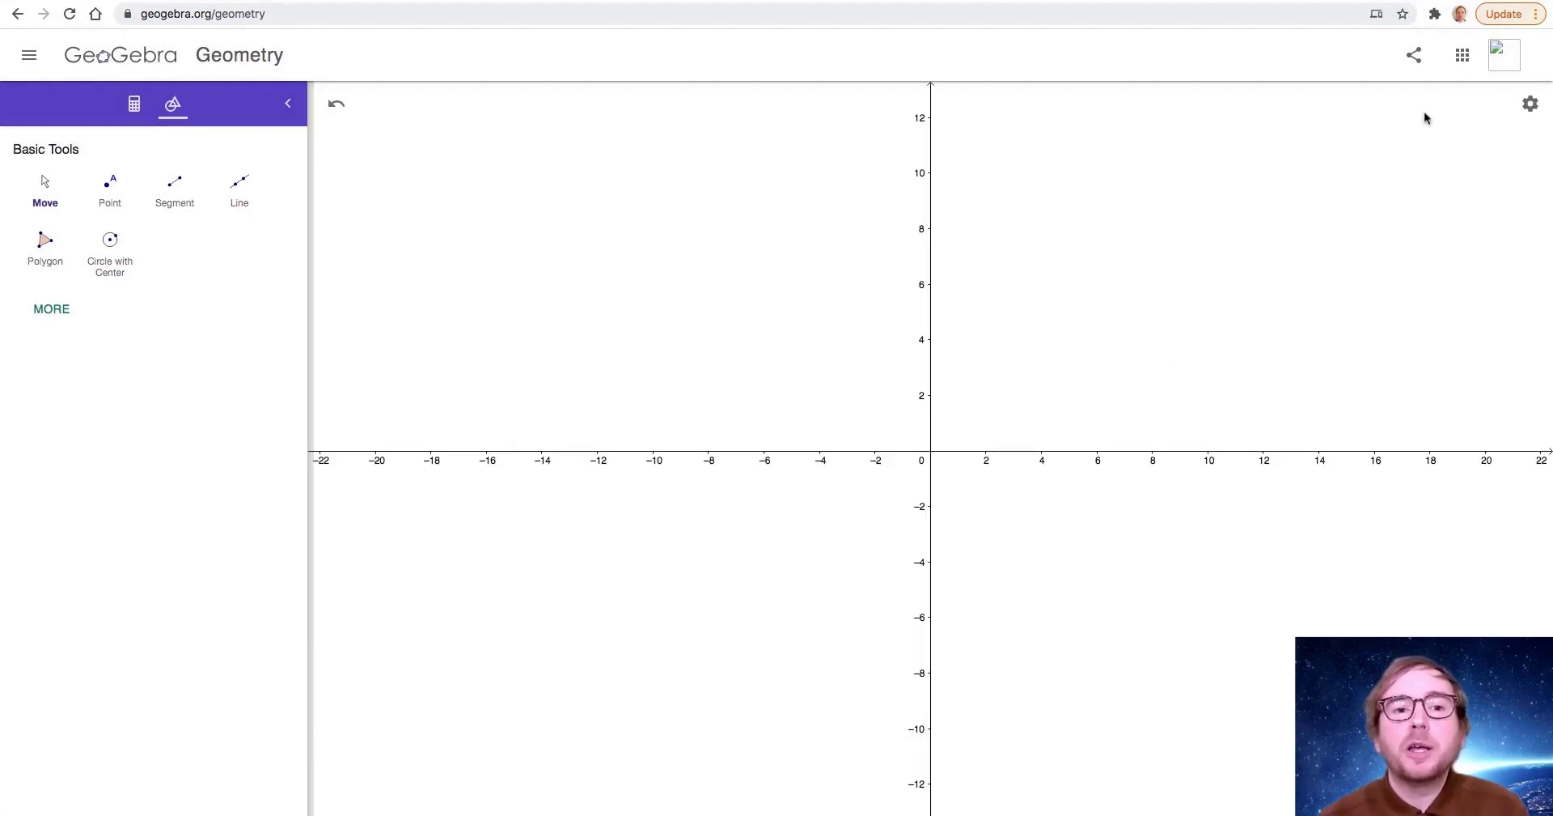
left_click(1530, 103)
left_click(1424, 139)
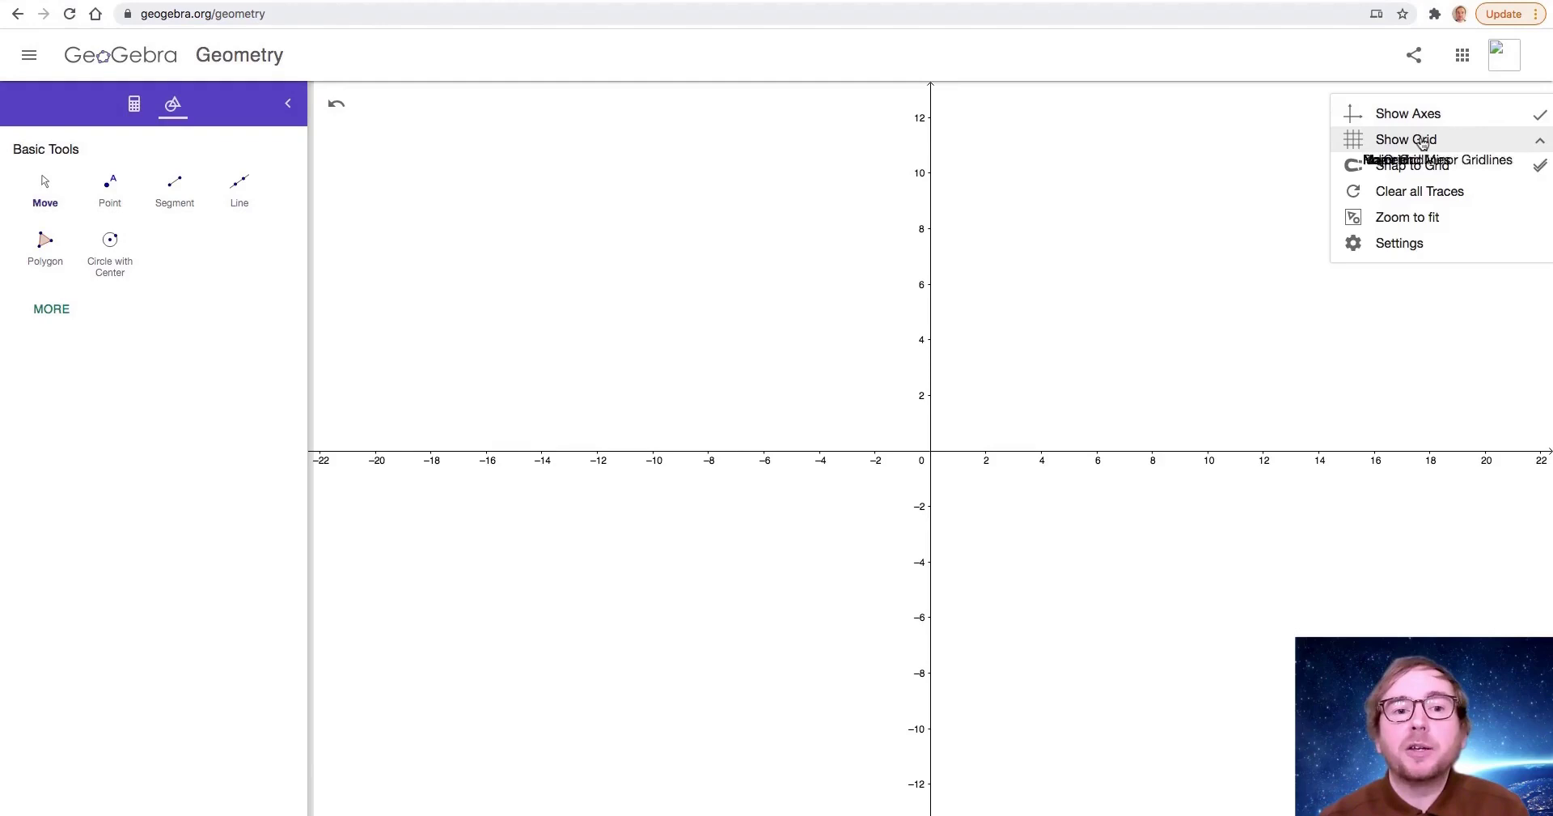
left_click(1408, 191)
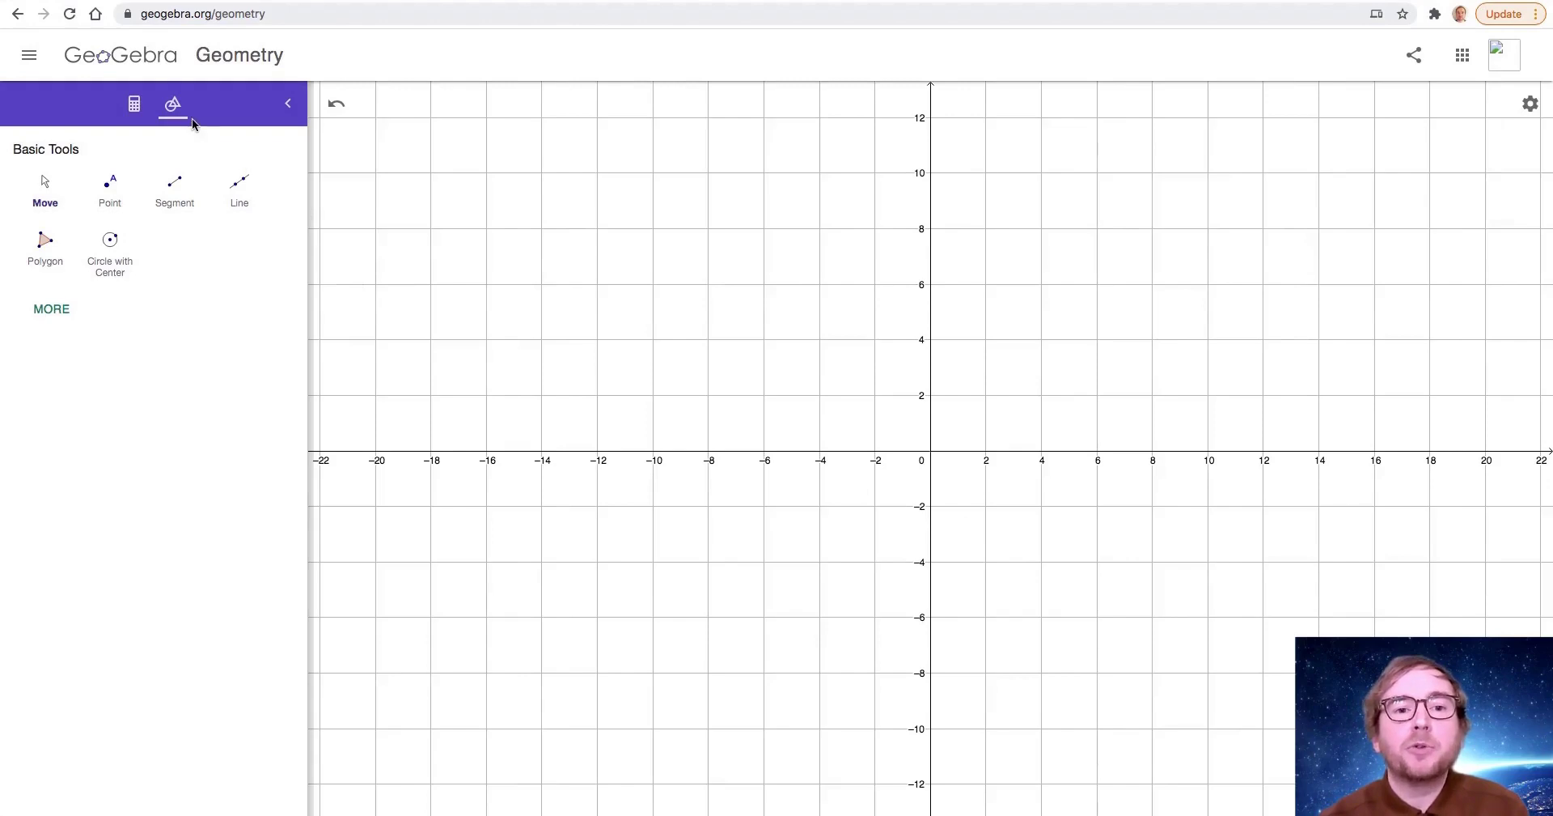
Step: Expand the tool panel to list every tool category
left_click(60, 314)
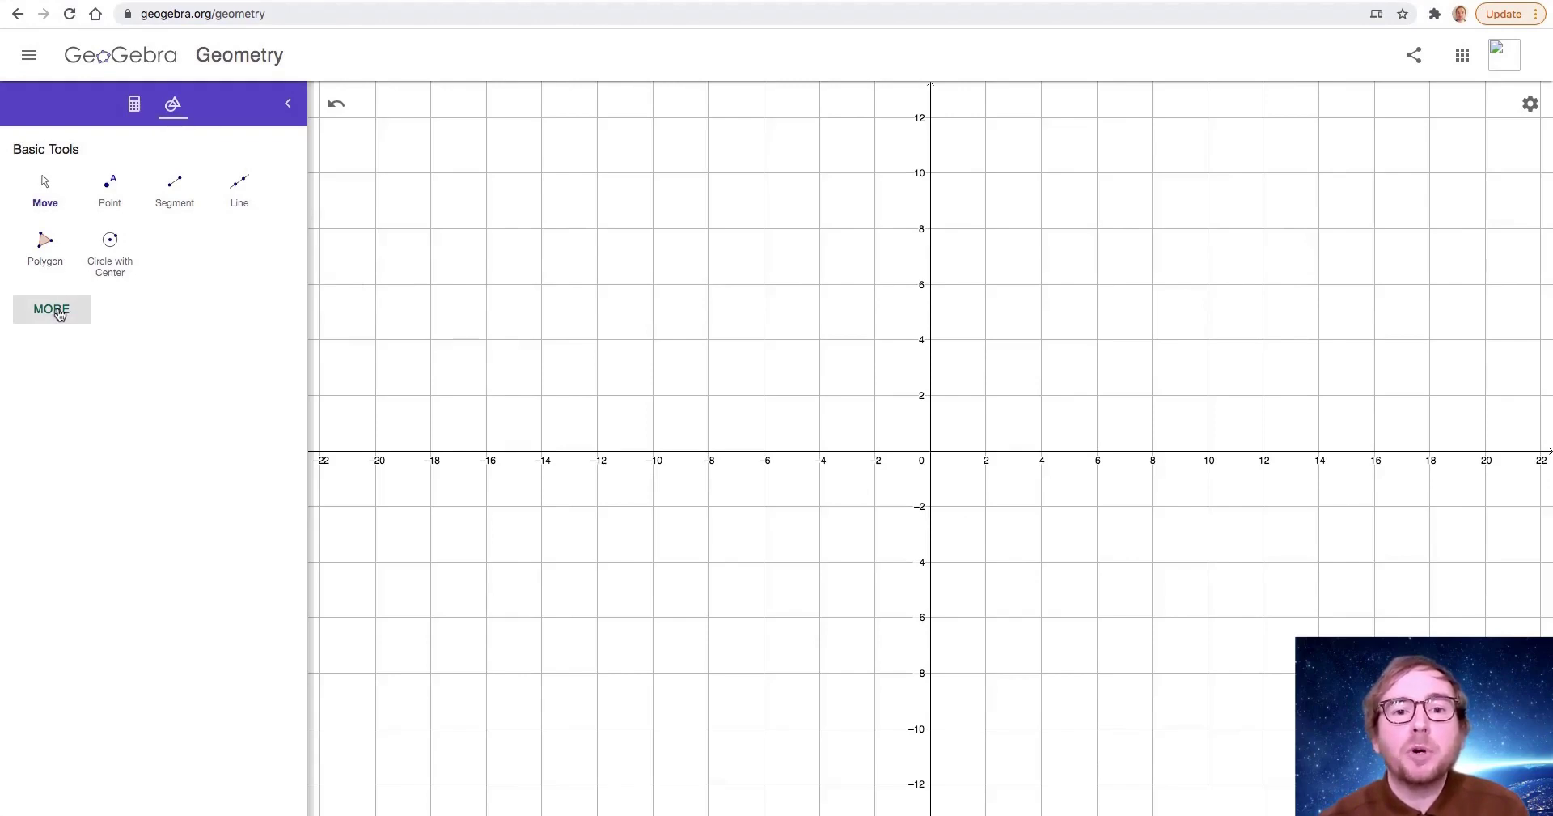
scroll(216, 296, "down", 5)
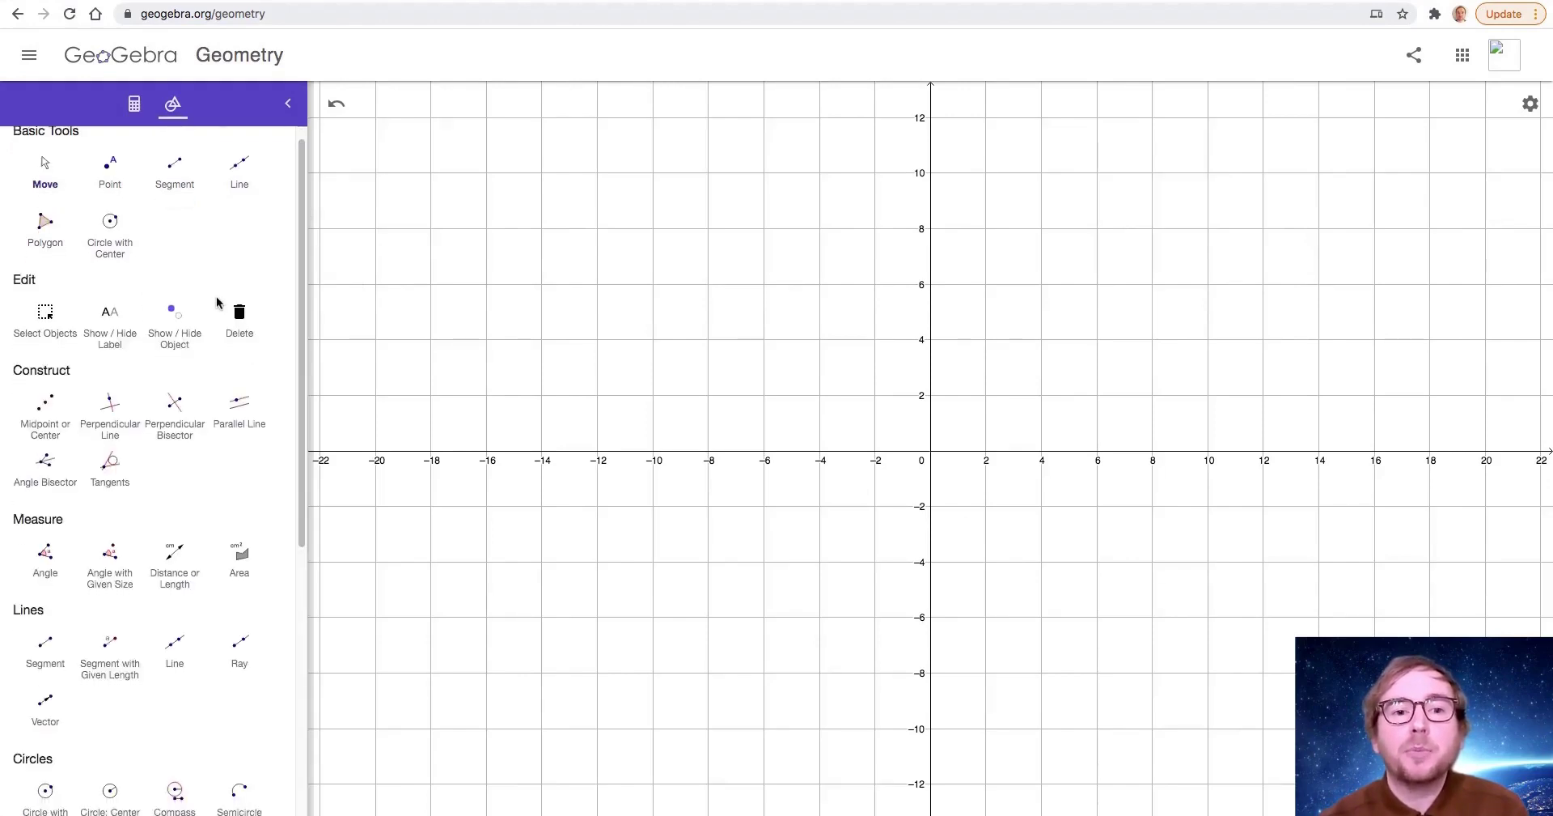
left_click(130, 793)
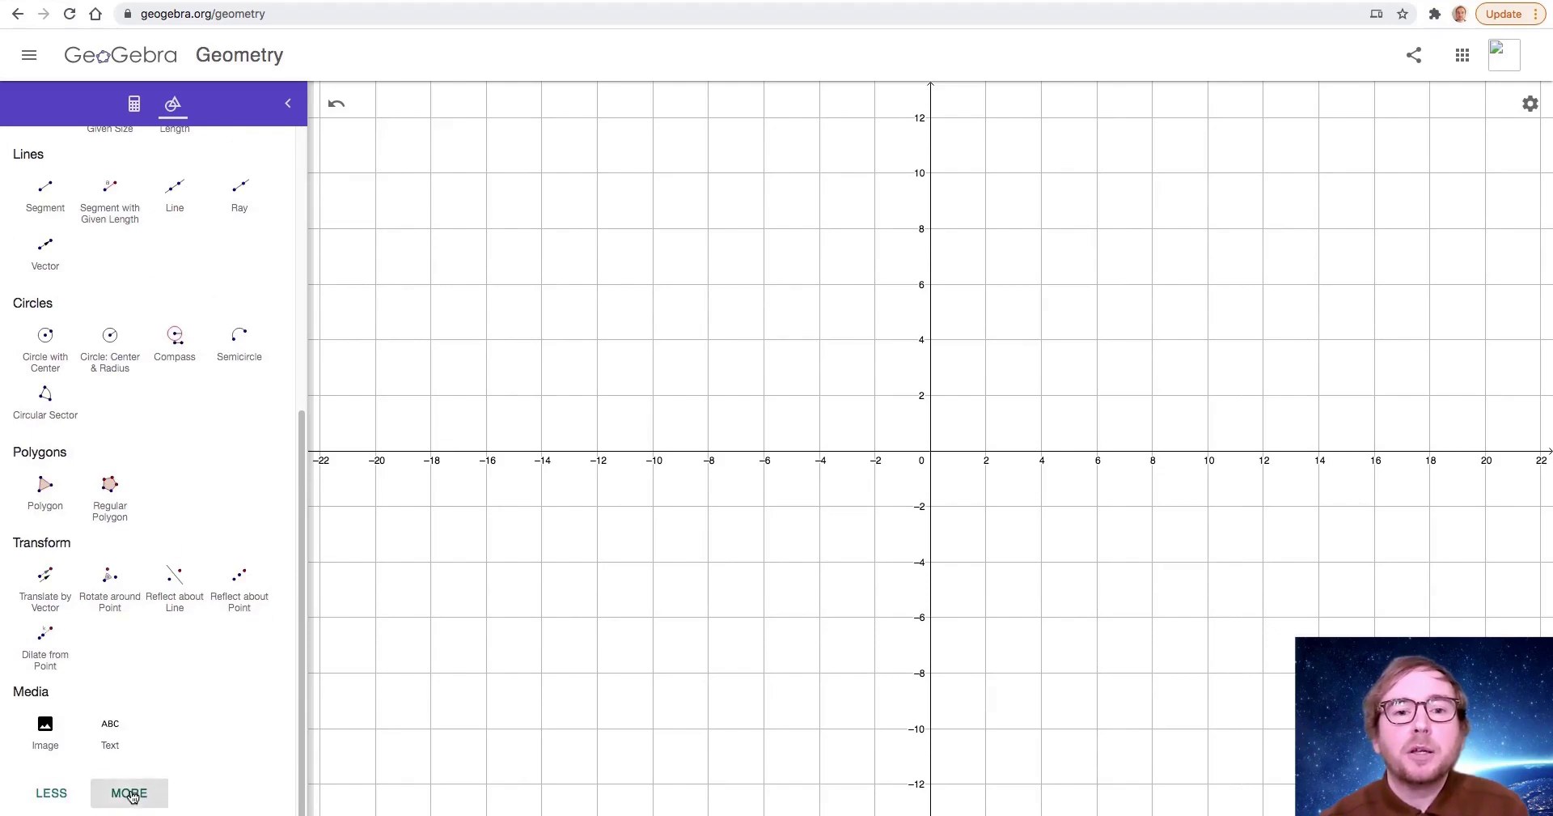
scroll(171, 729, "up", 6)
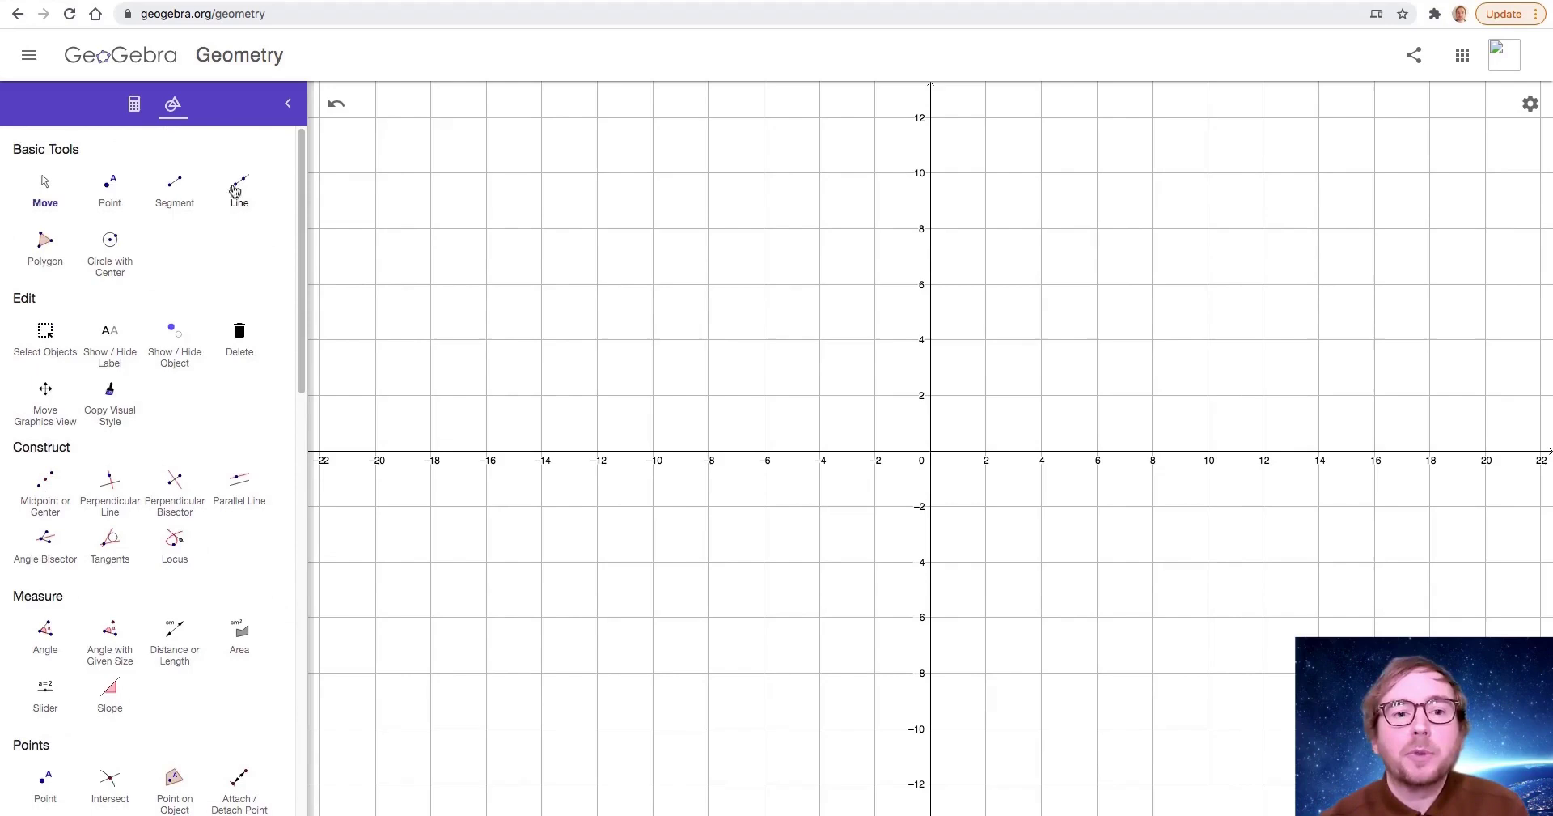
Step: In the algebra list, create the point Sun=(0,0) at the origin
left_click(134, 105)
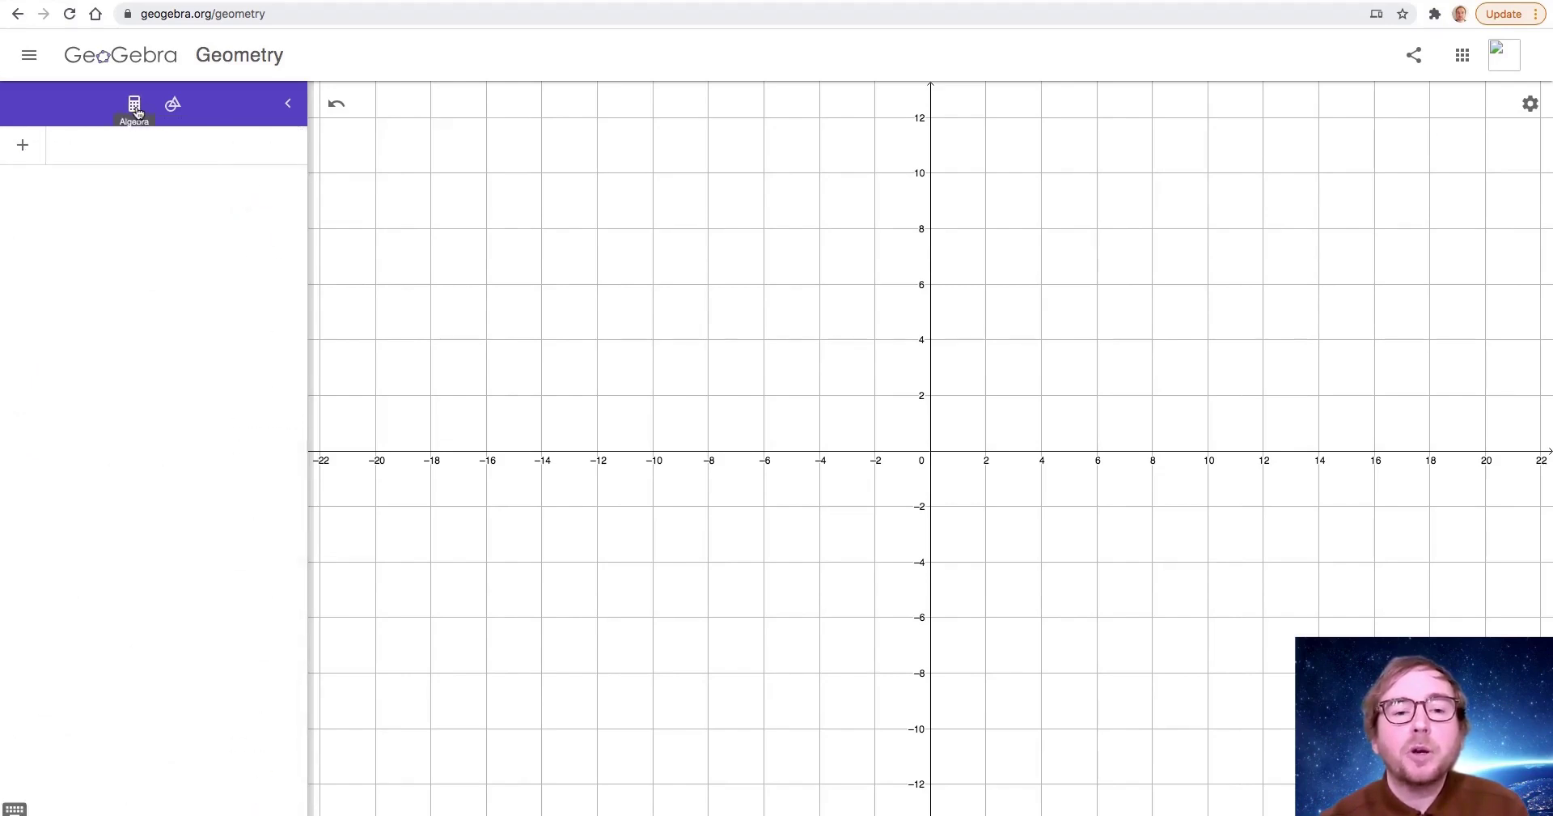
left_click(64, 151)
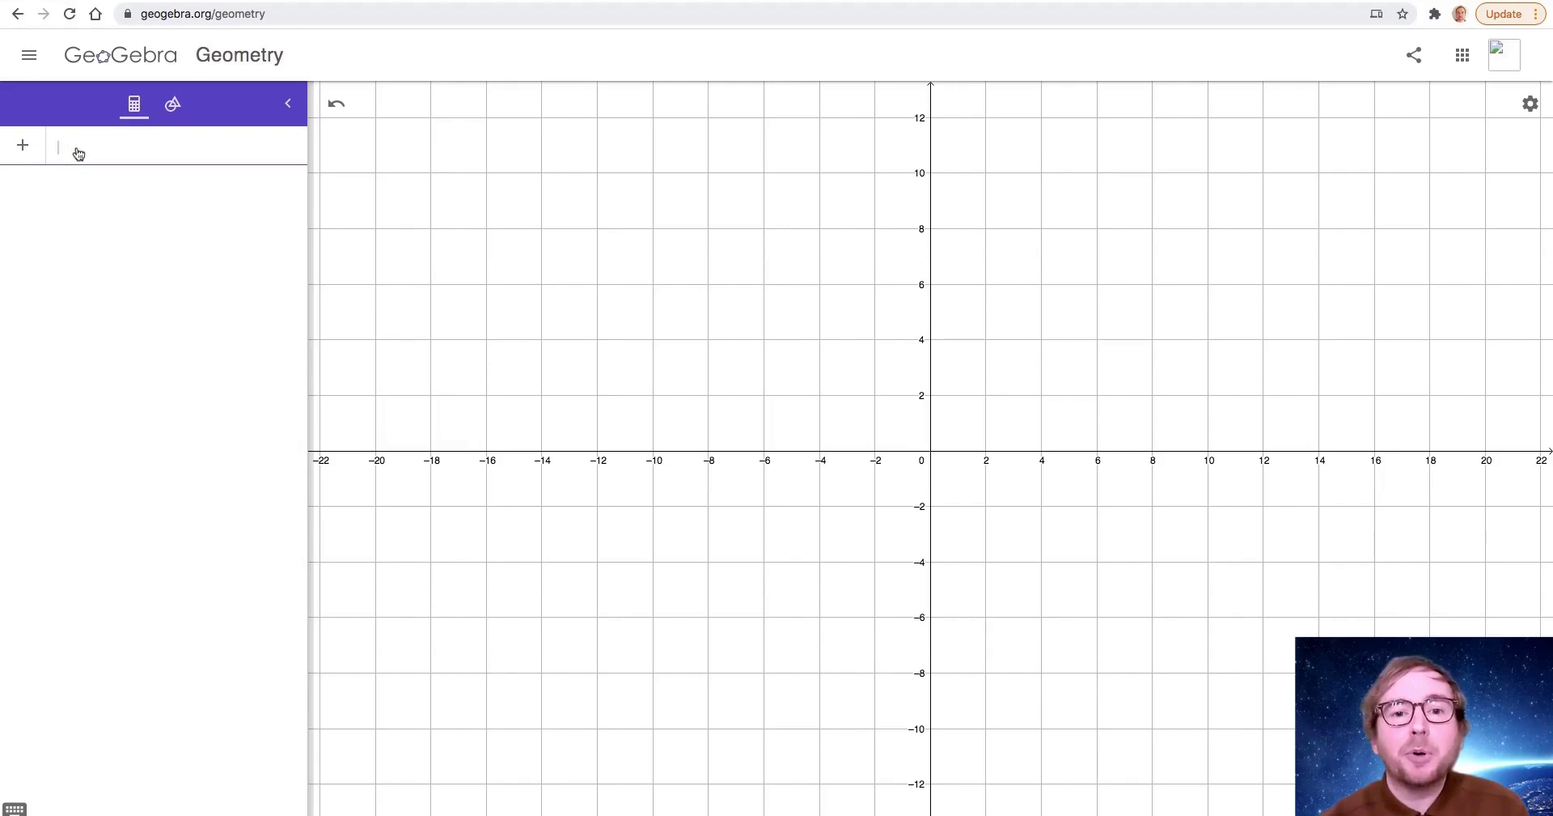
type("Sun")
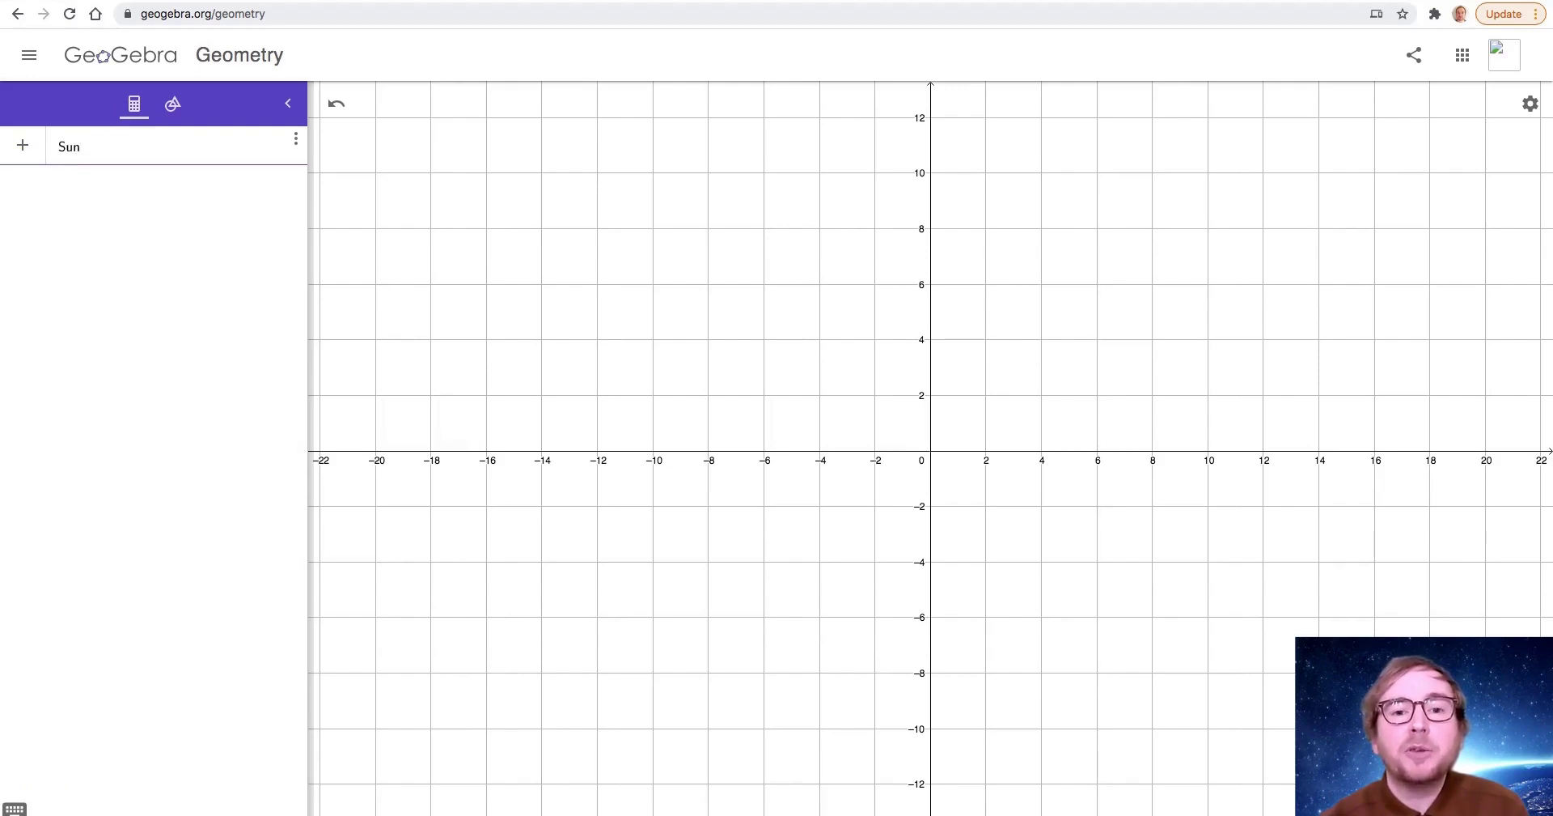
type("=")
type("(0)")
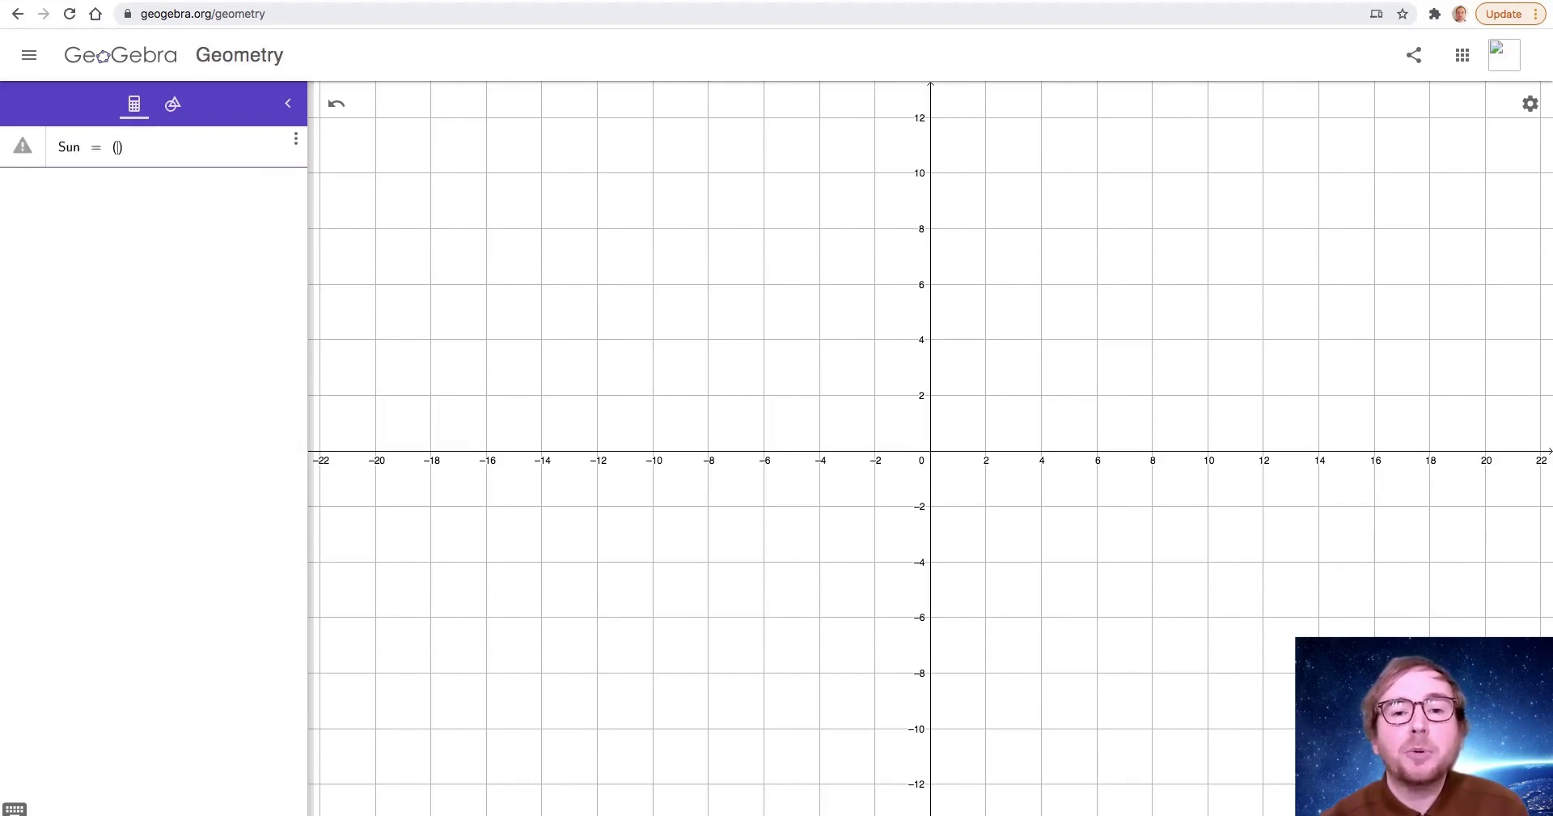
type(",0")
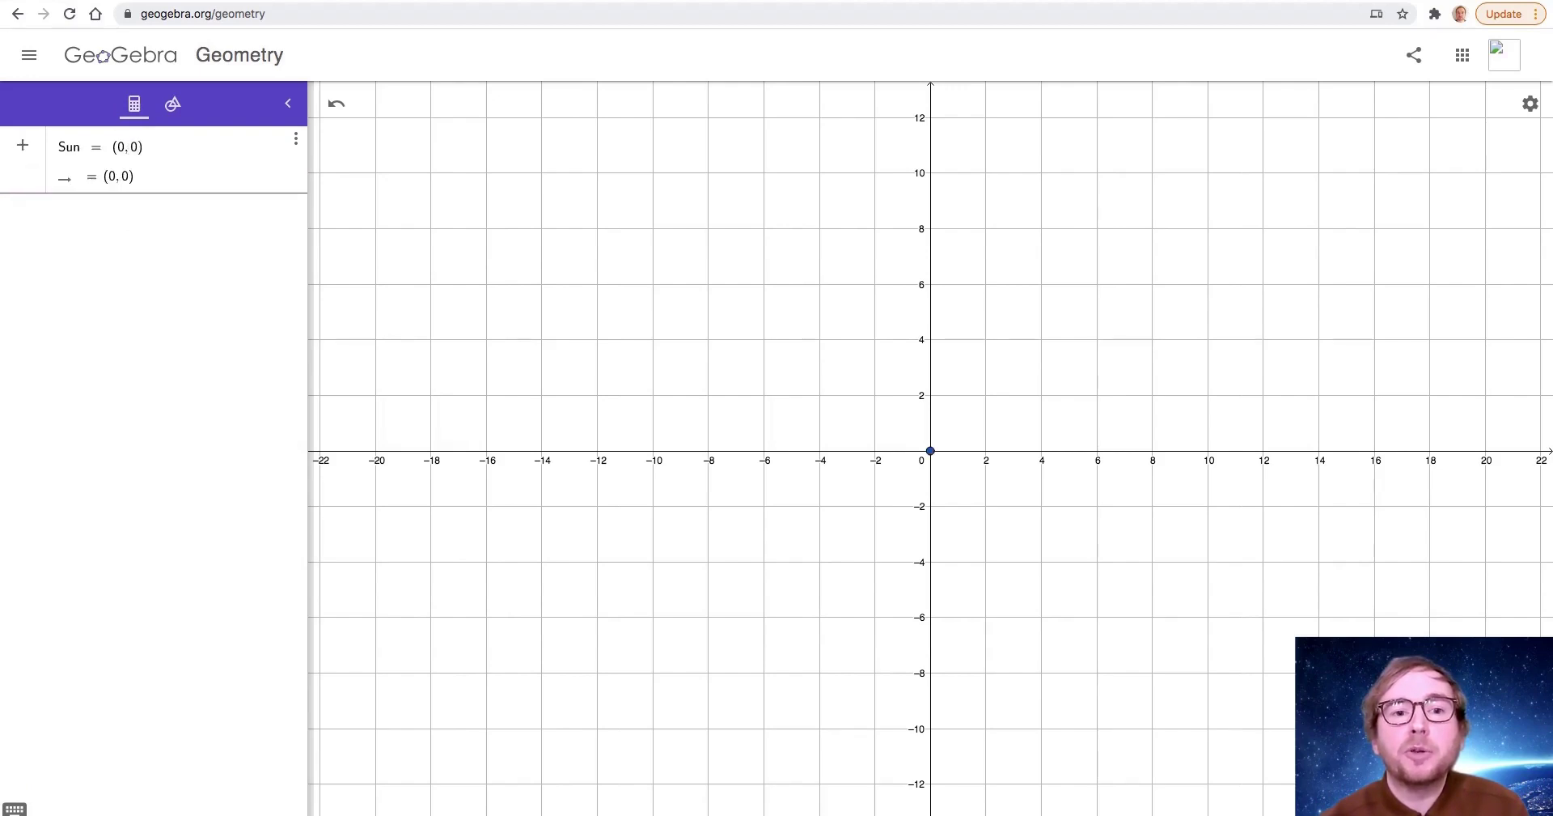
key("Return")
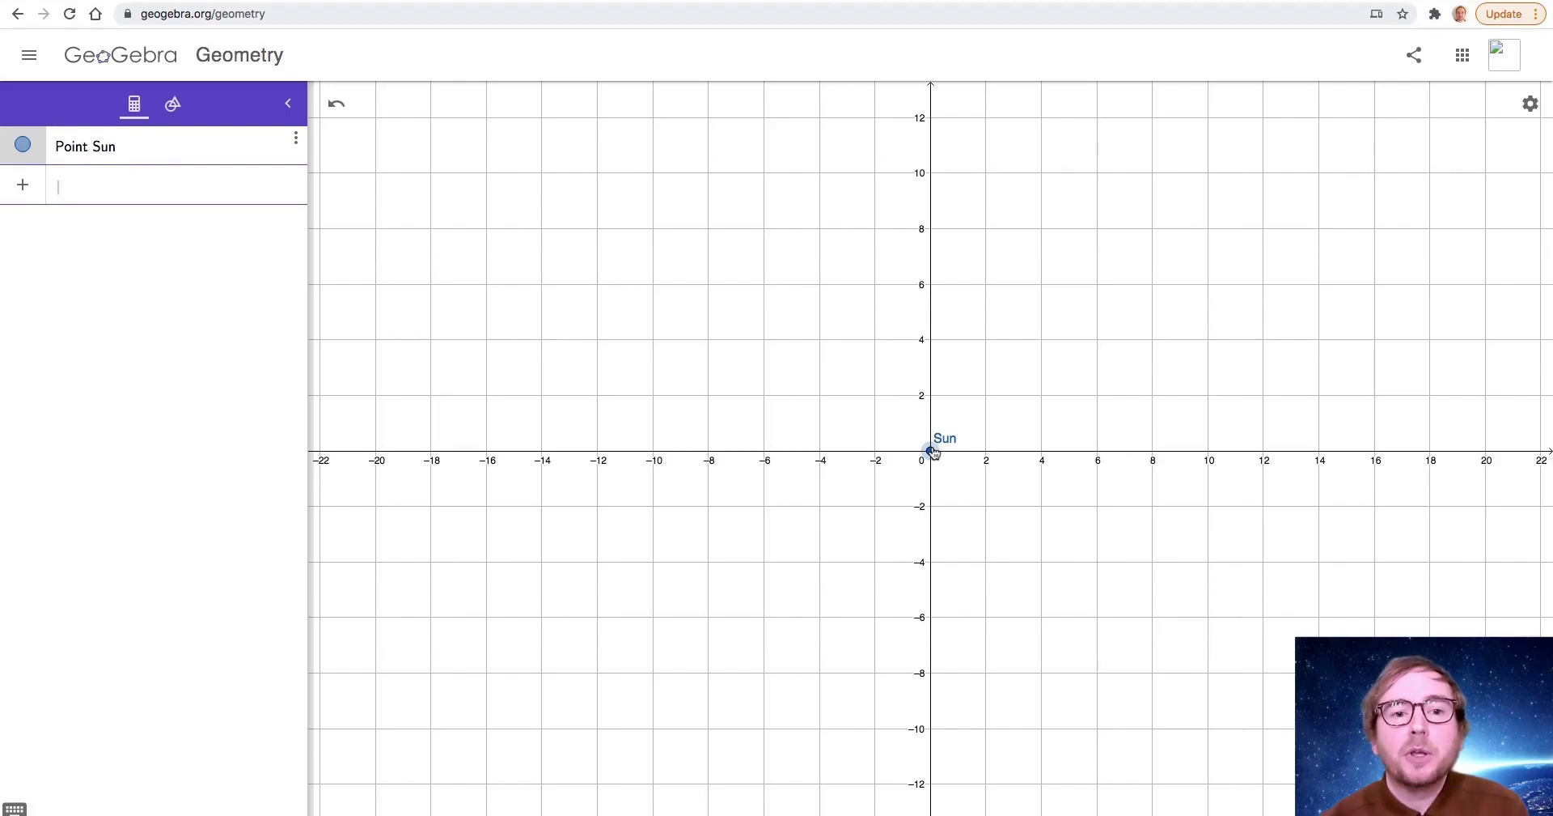
Step: Colour the Sun point orange
left_click(932, 451)
left_click(965, 491)
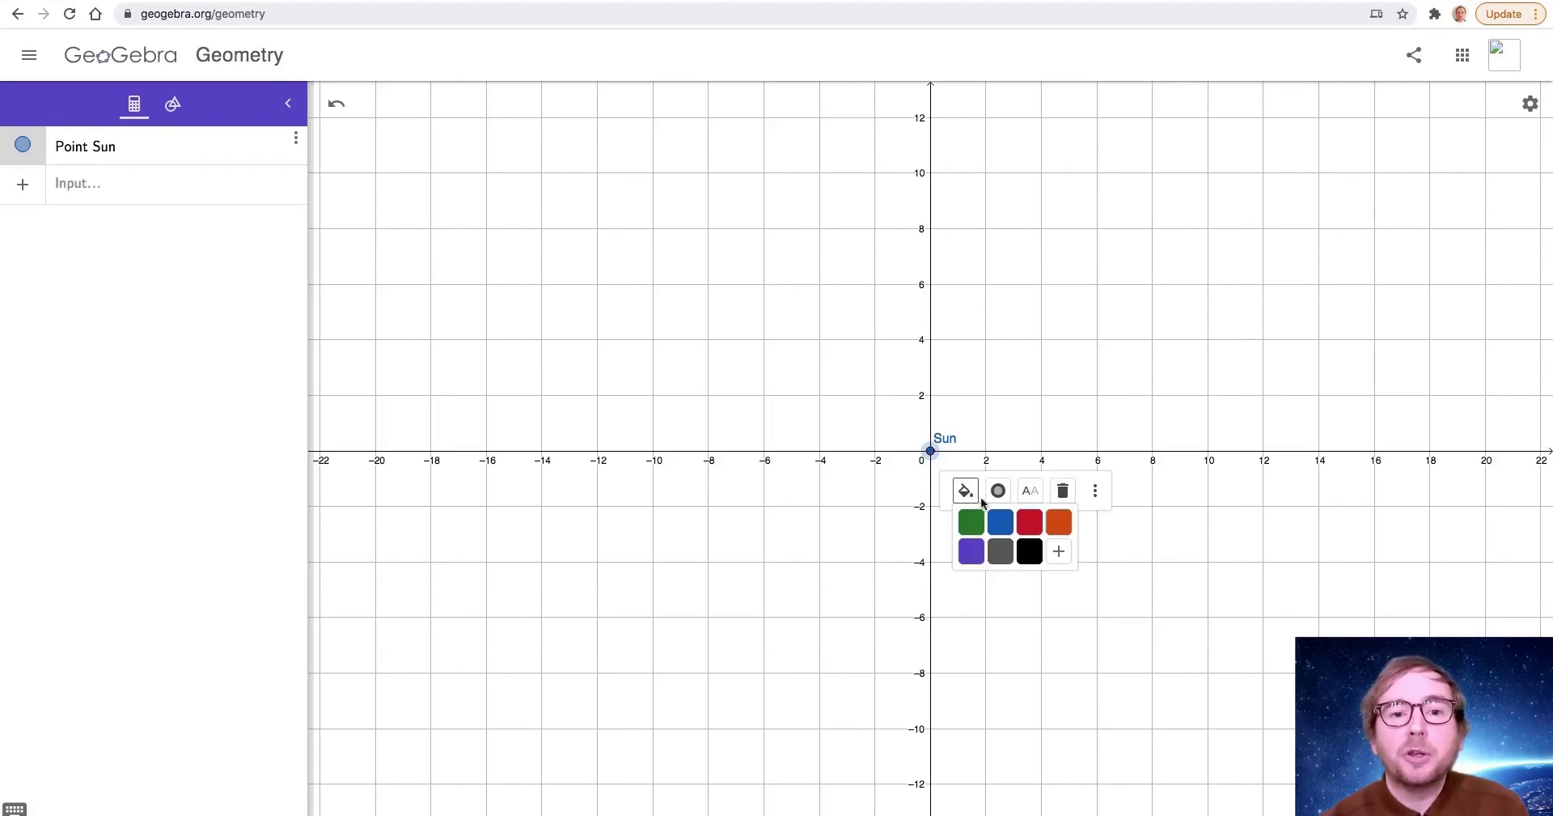
left_click(1059, 522)
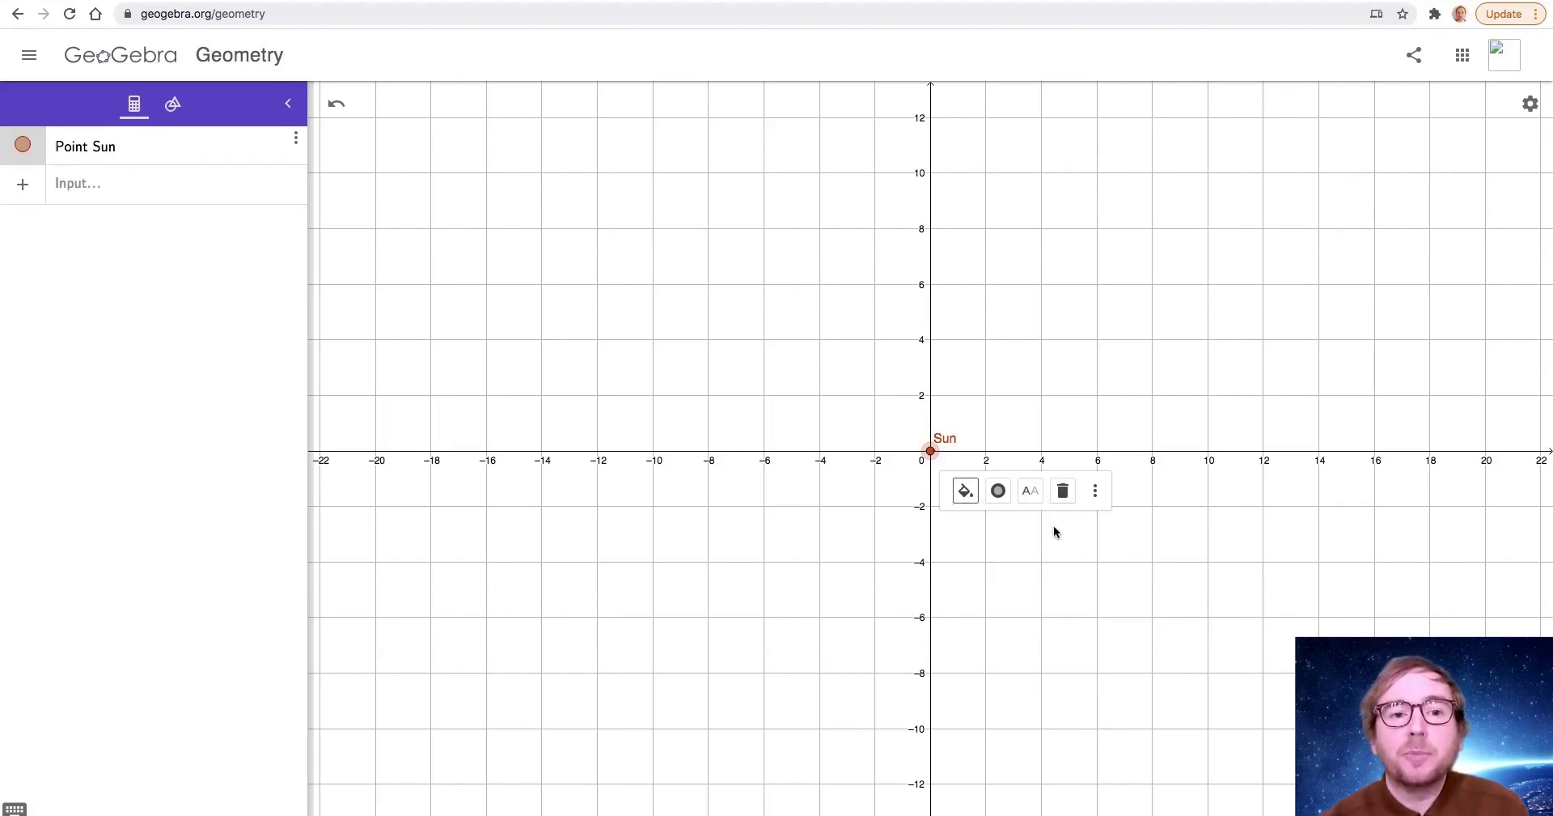
left_click(871, 366)
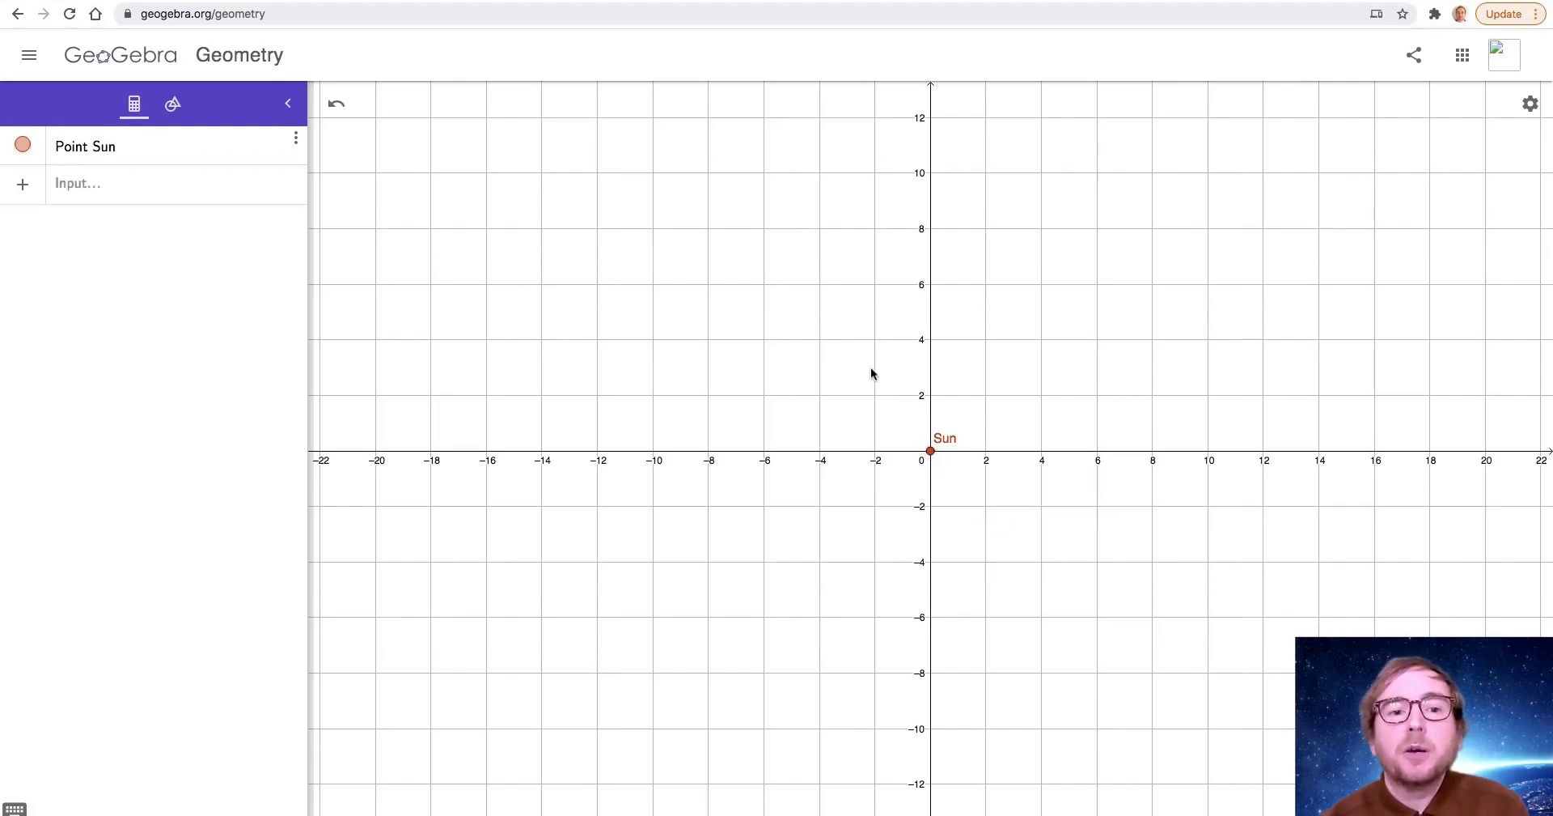
Step: Enter Mercury = (4, 0) in the algebra input to place Mercury right of the Sun
left_click(90, 190)
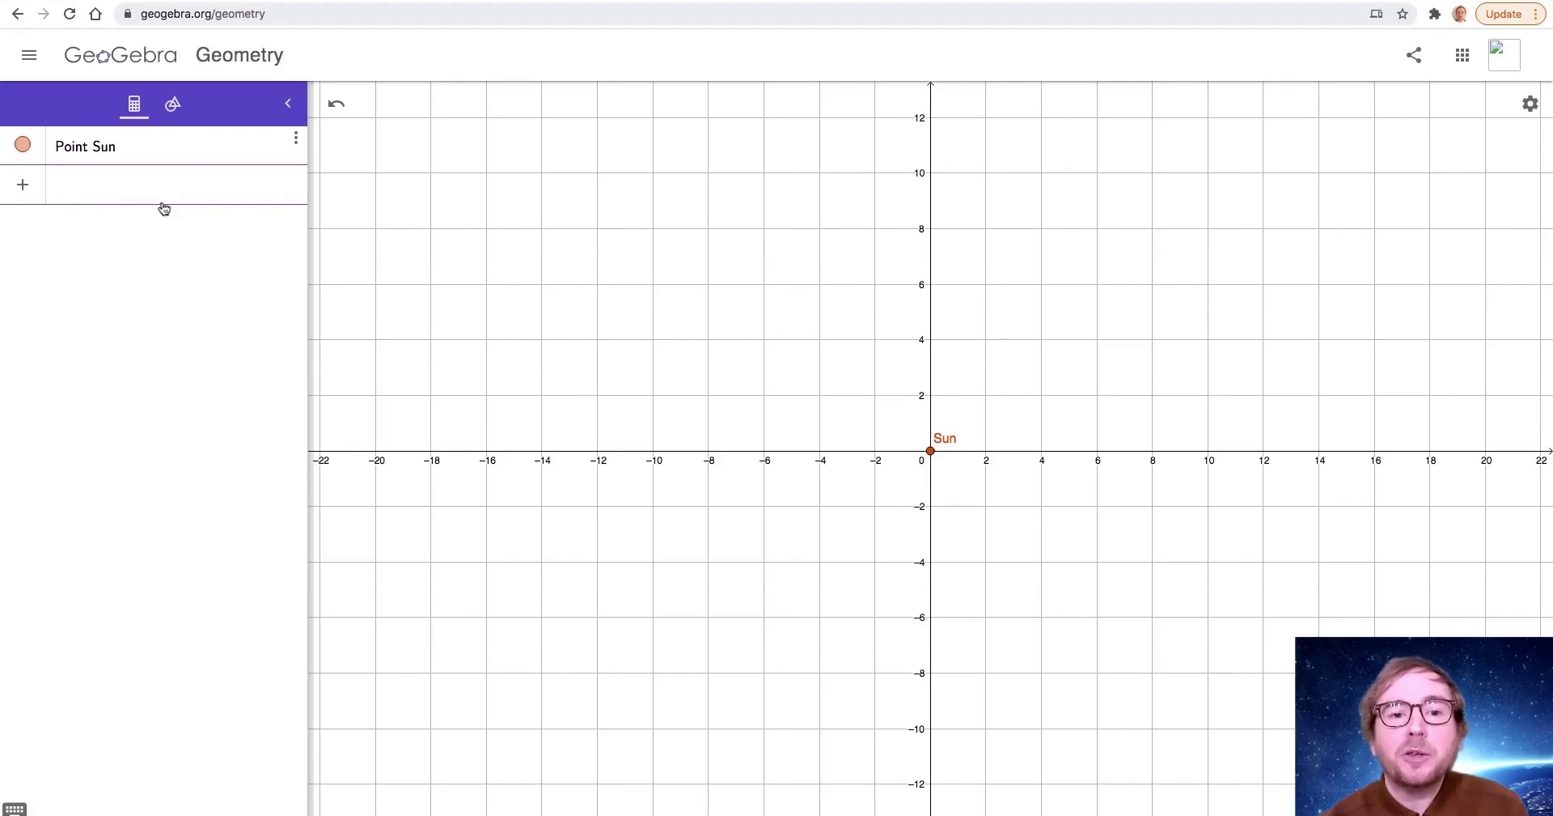
type("Mercur")
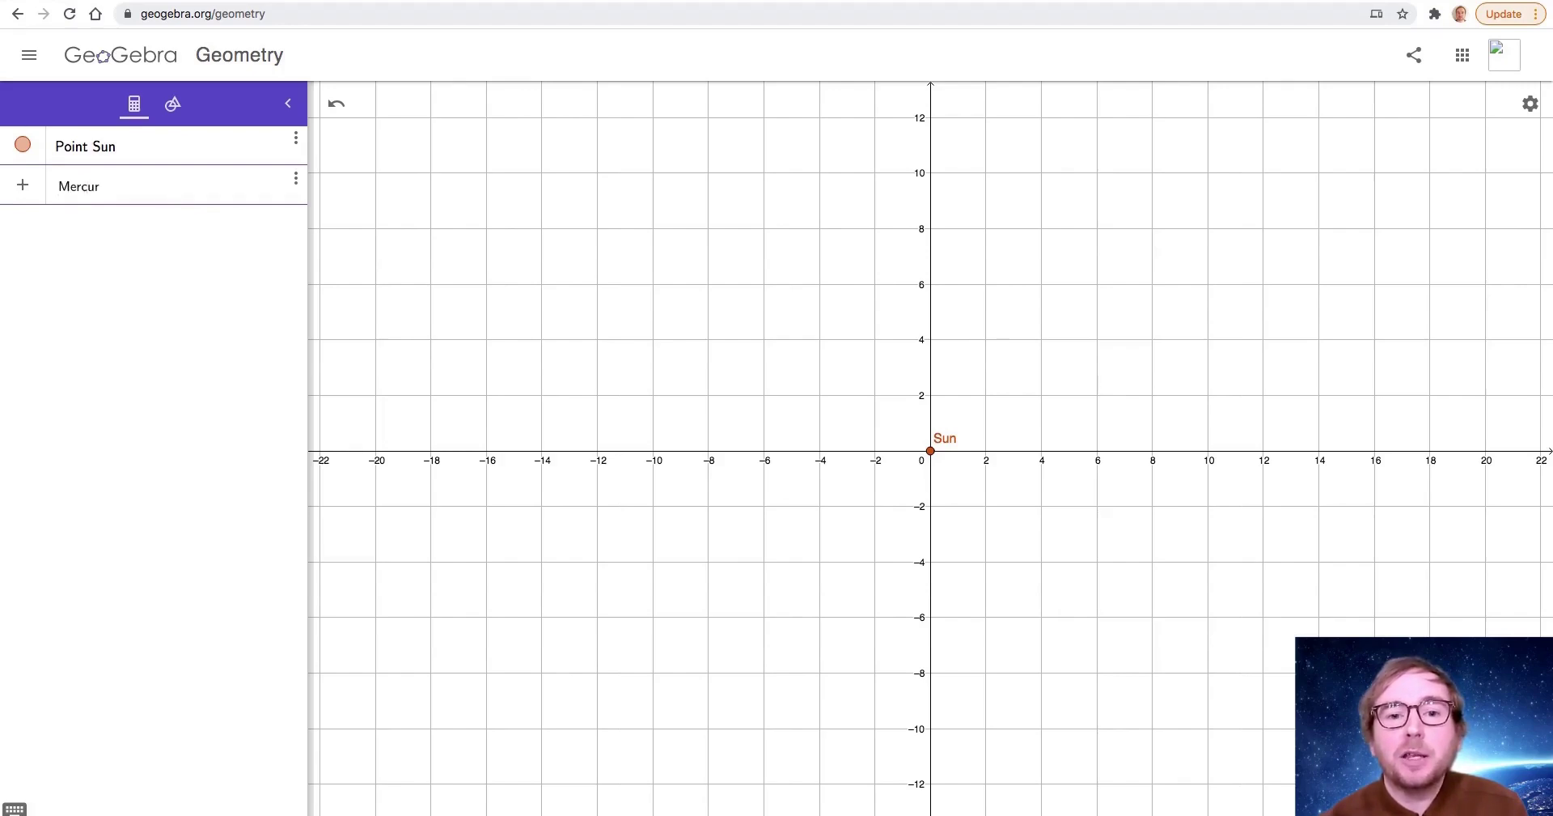
type("y = ")
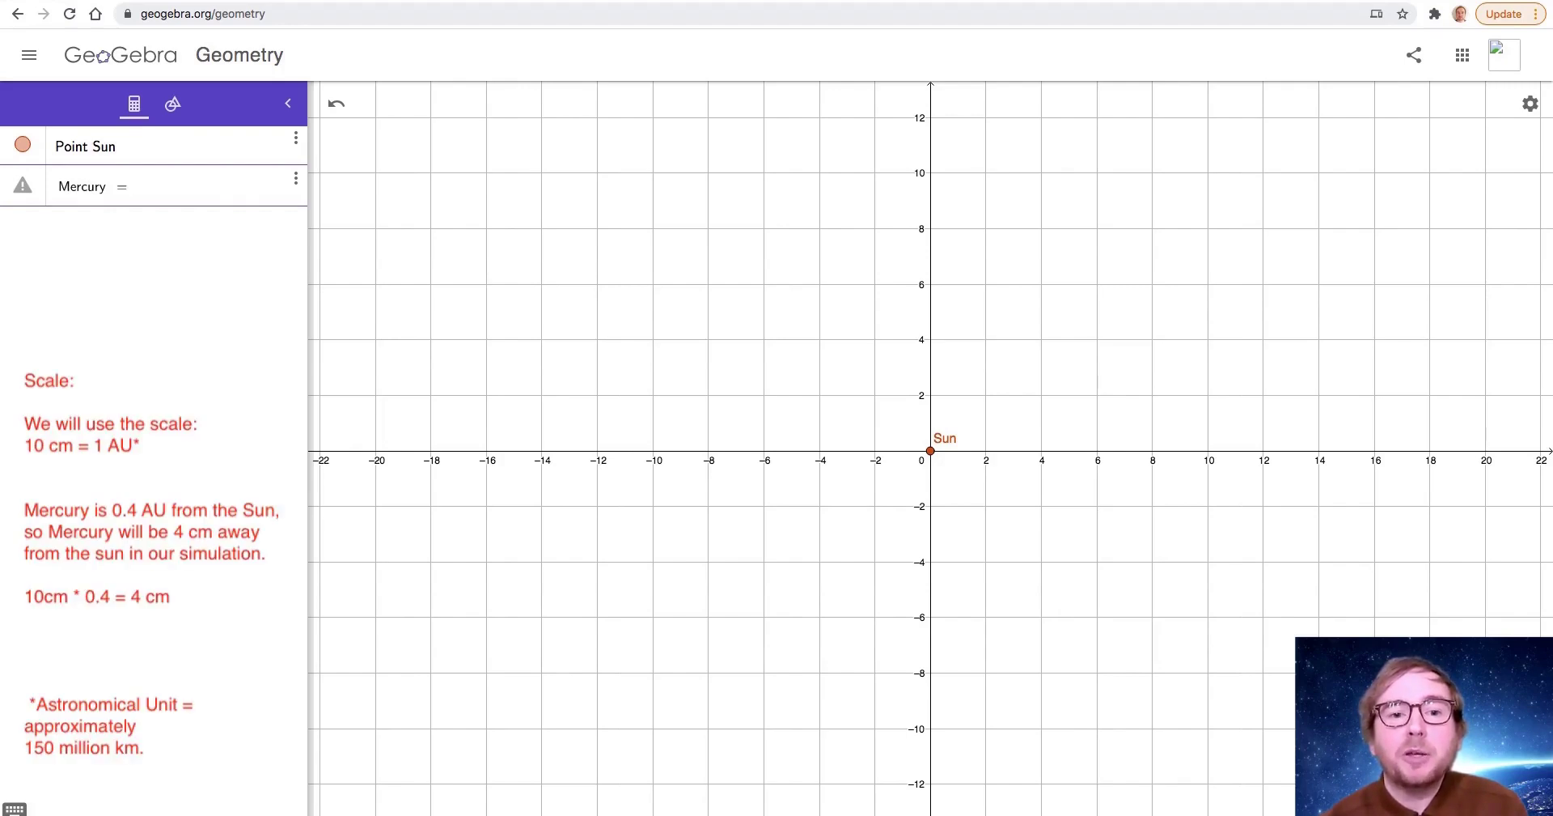
type("(4, 0)")
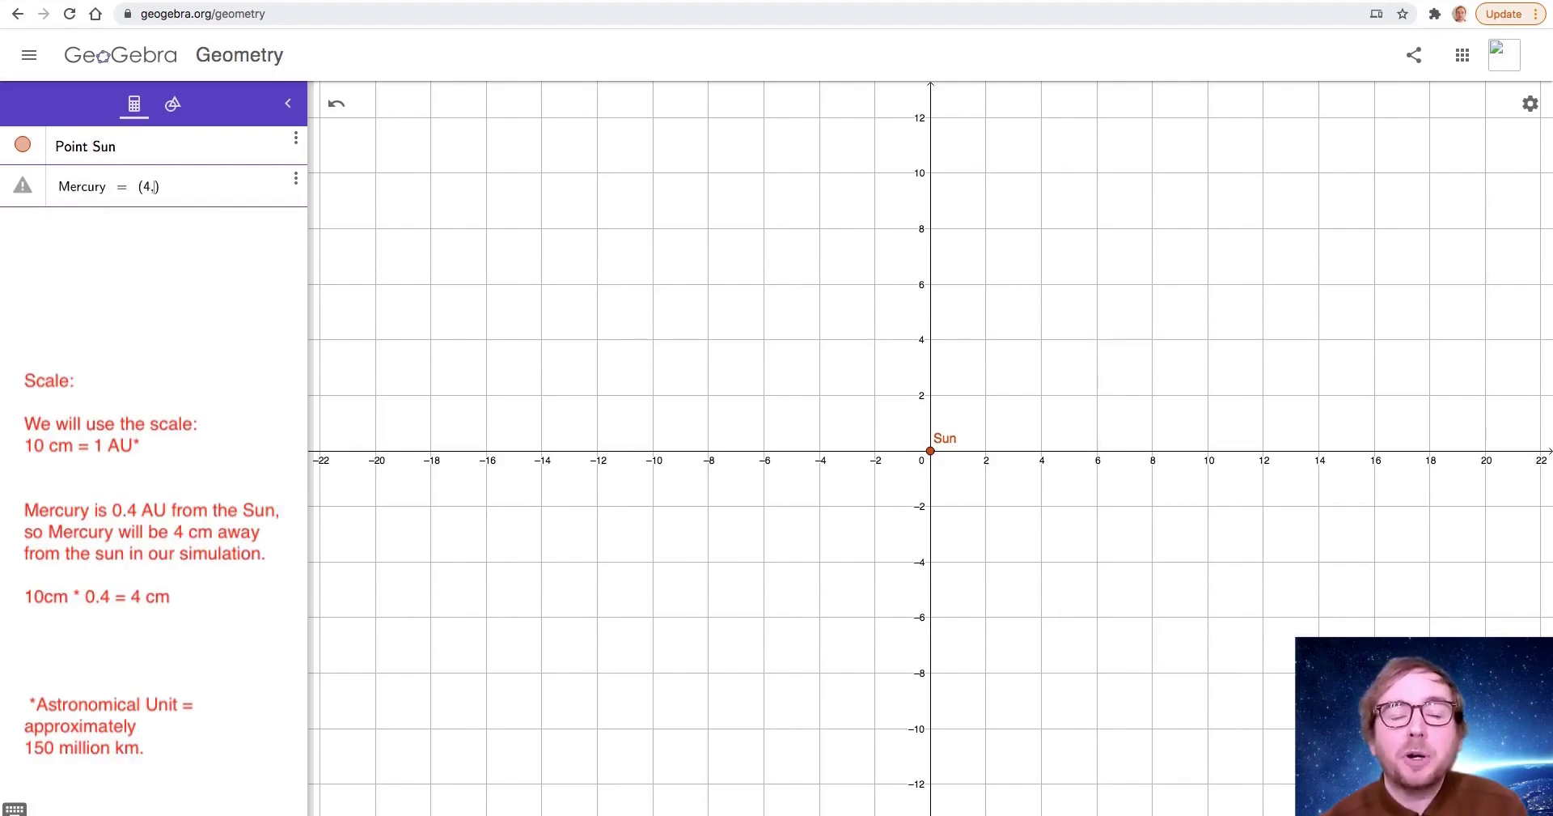
key("Return")
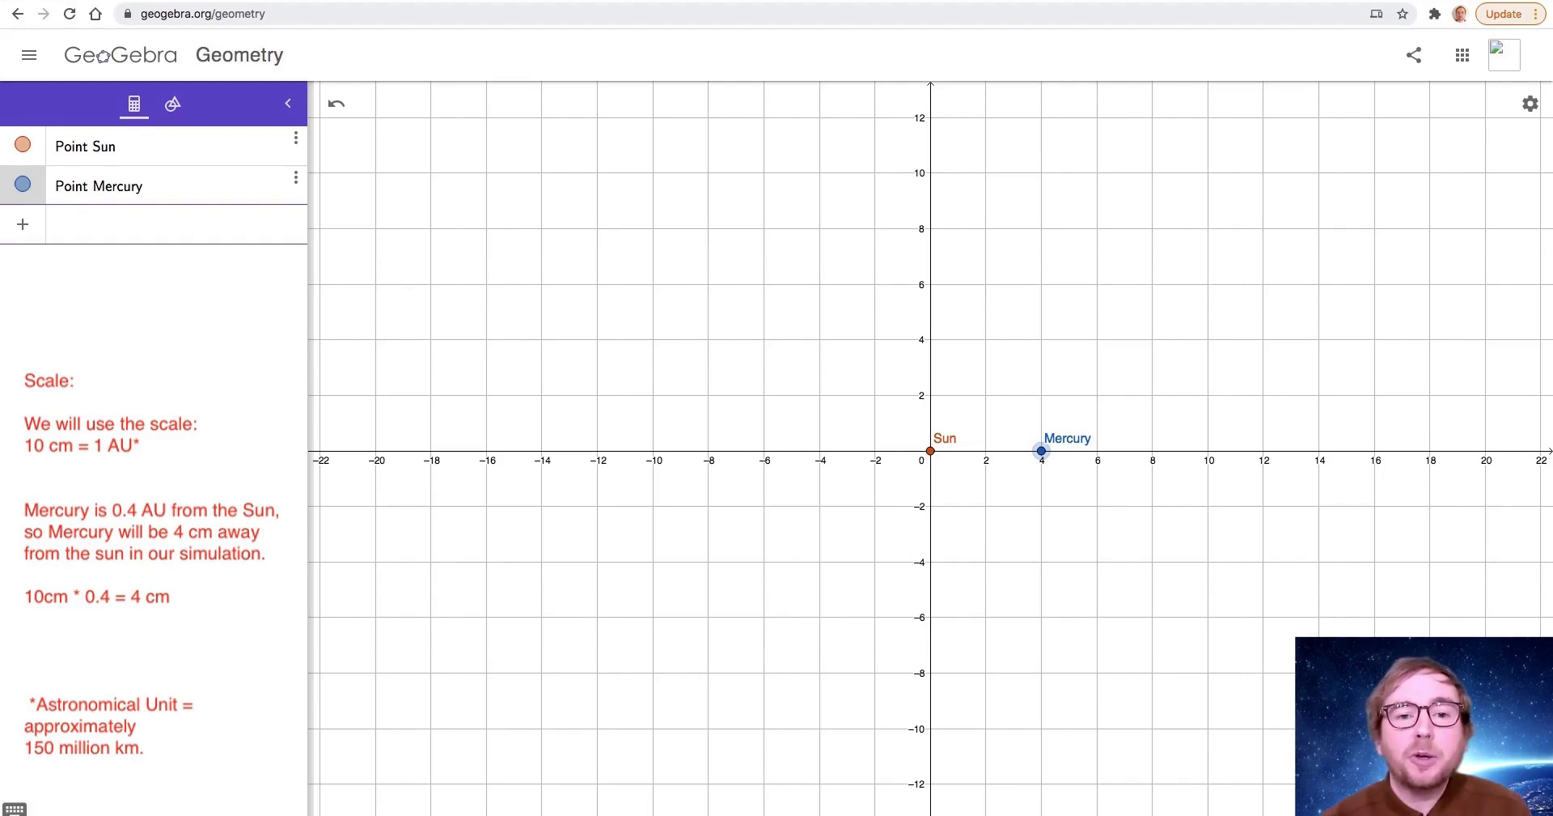
Step: Create points Venus=(7.2,0), Earth=(10,0) and Mars=(15,0)
type("Venus")
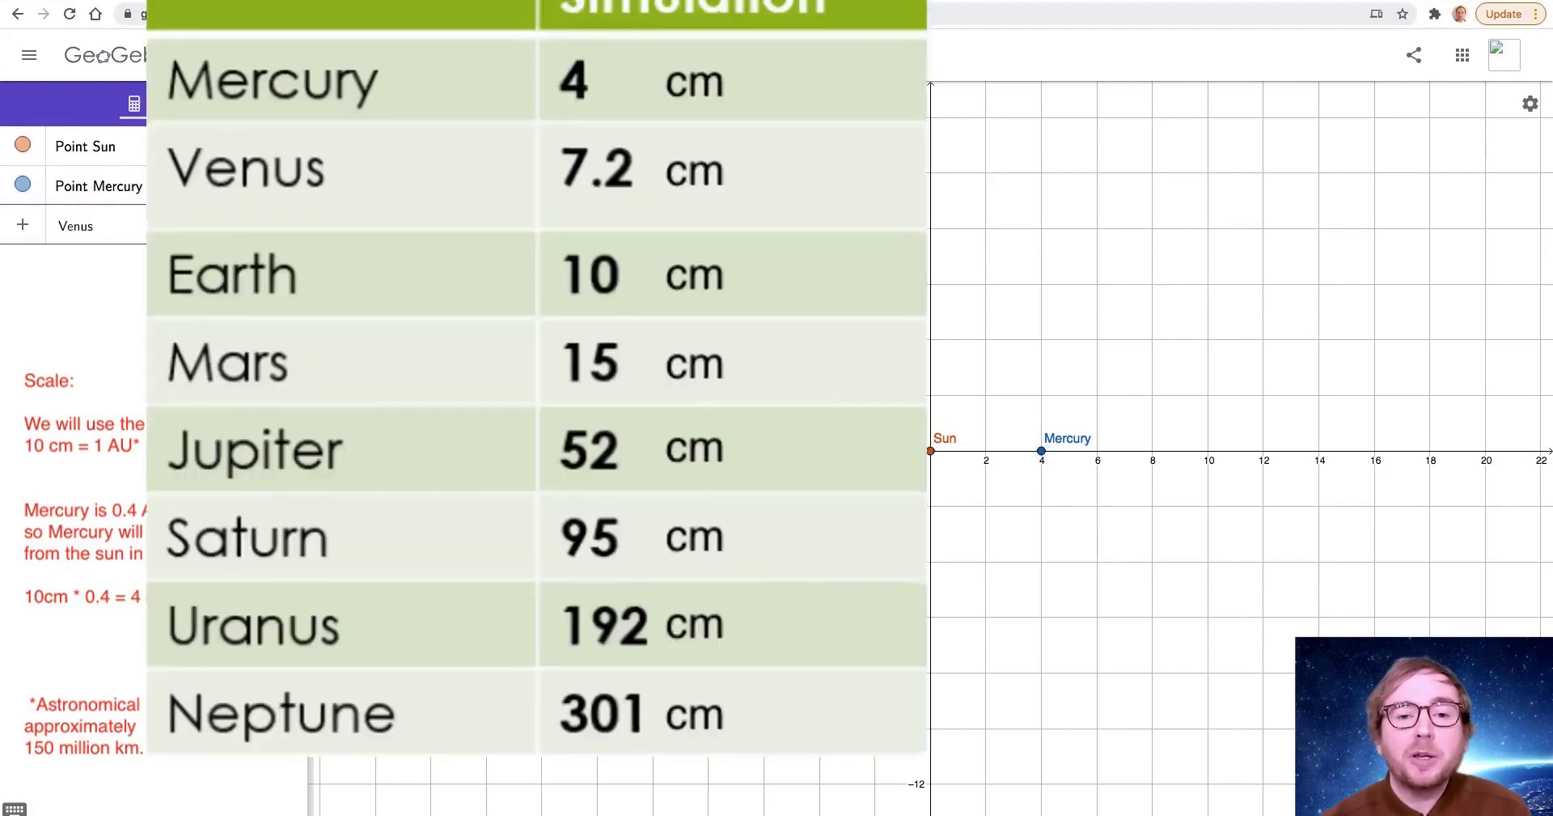
type("=")
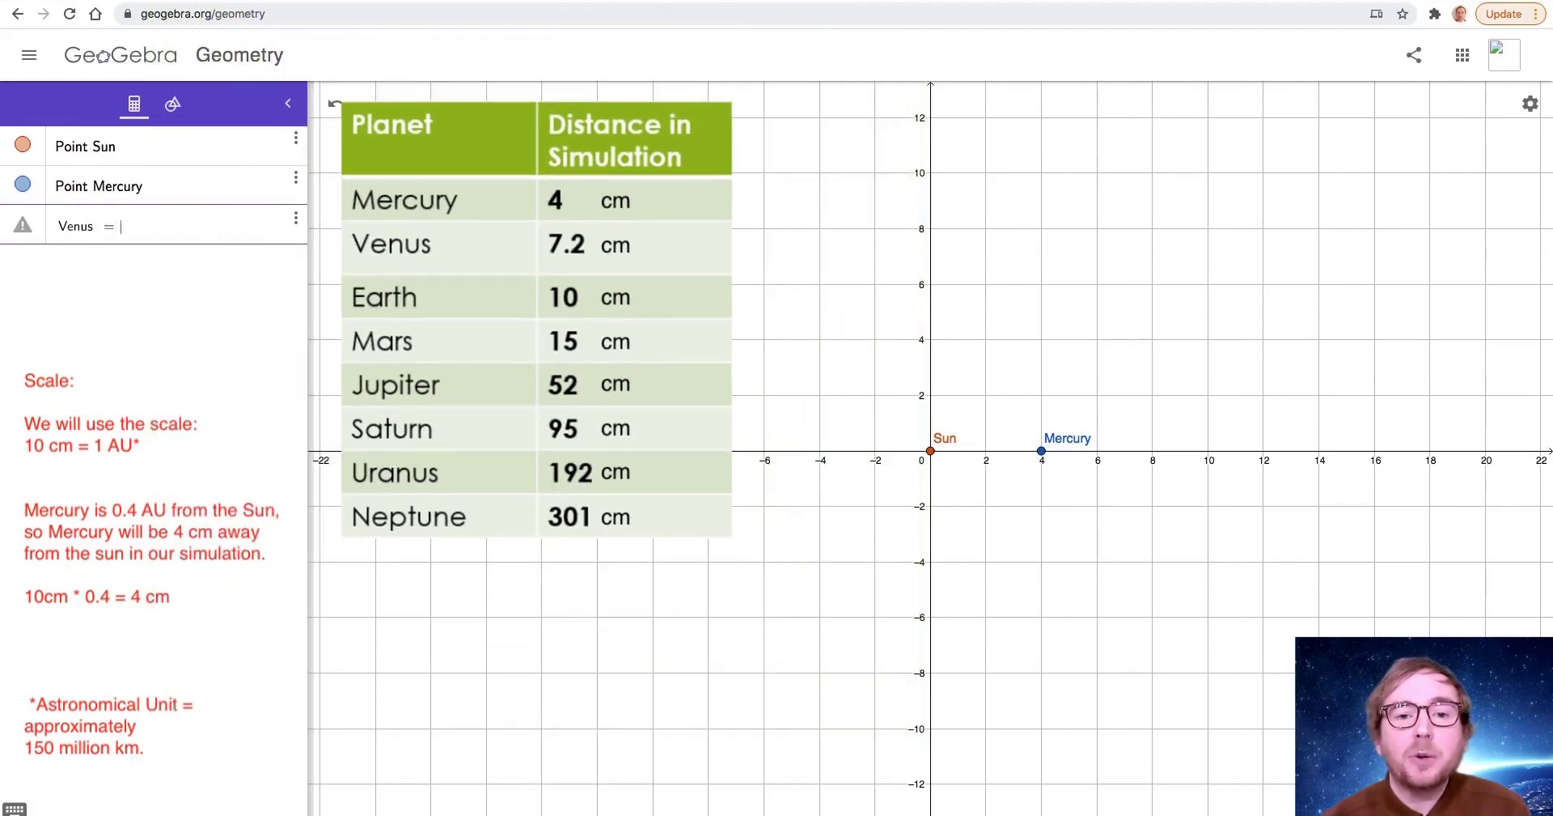
type("(7.2")
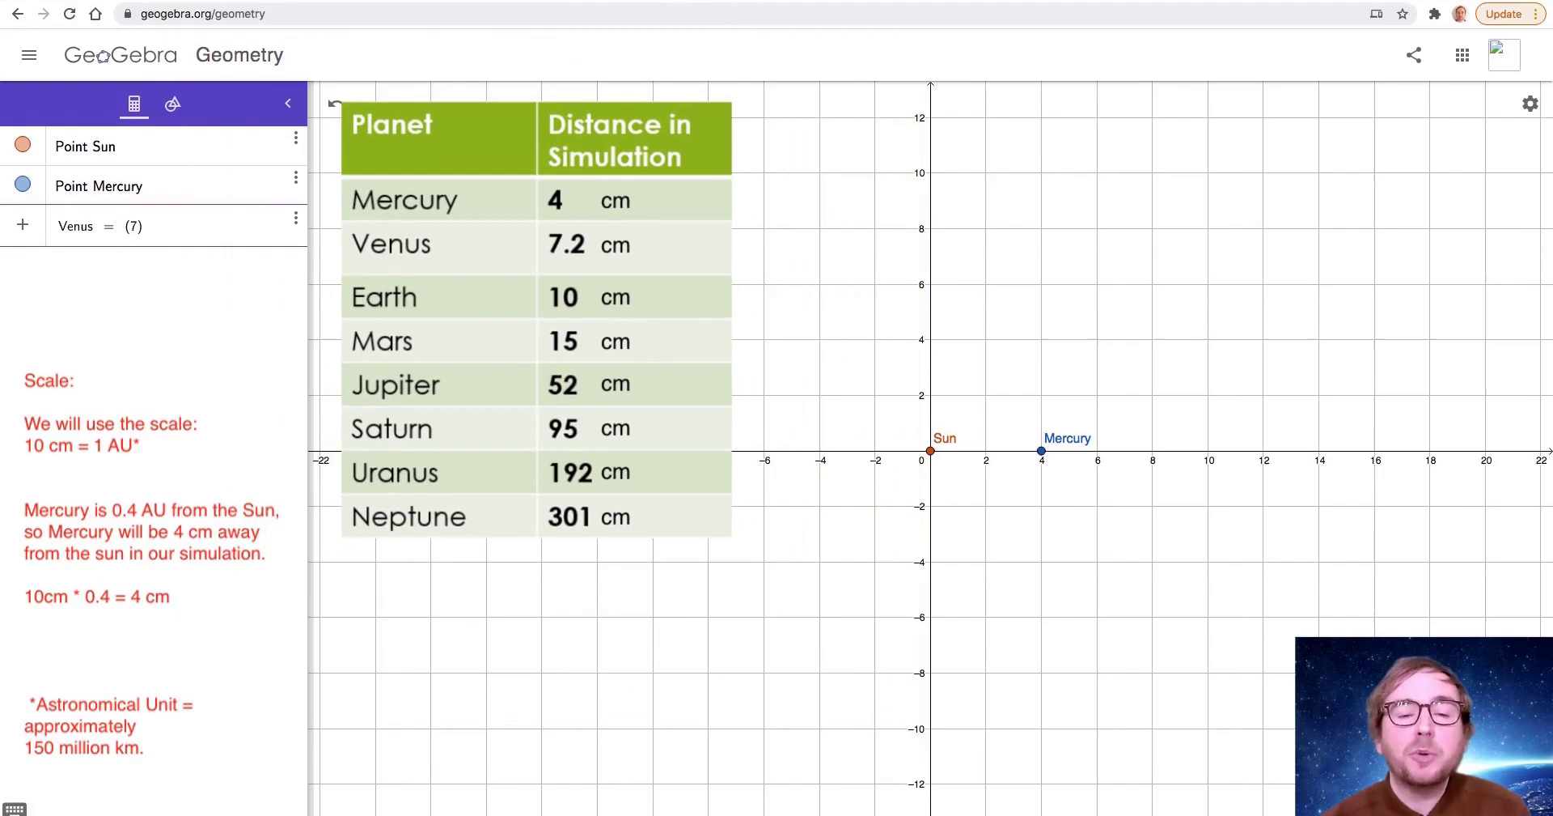
type(",")
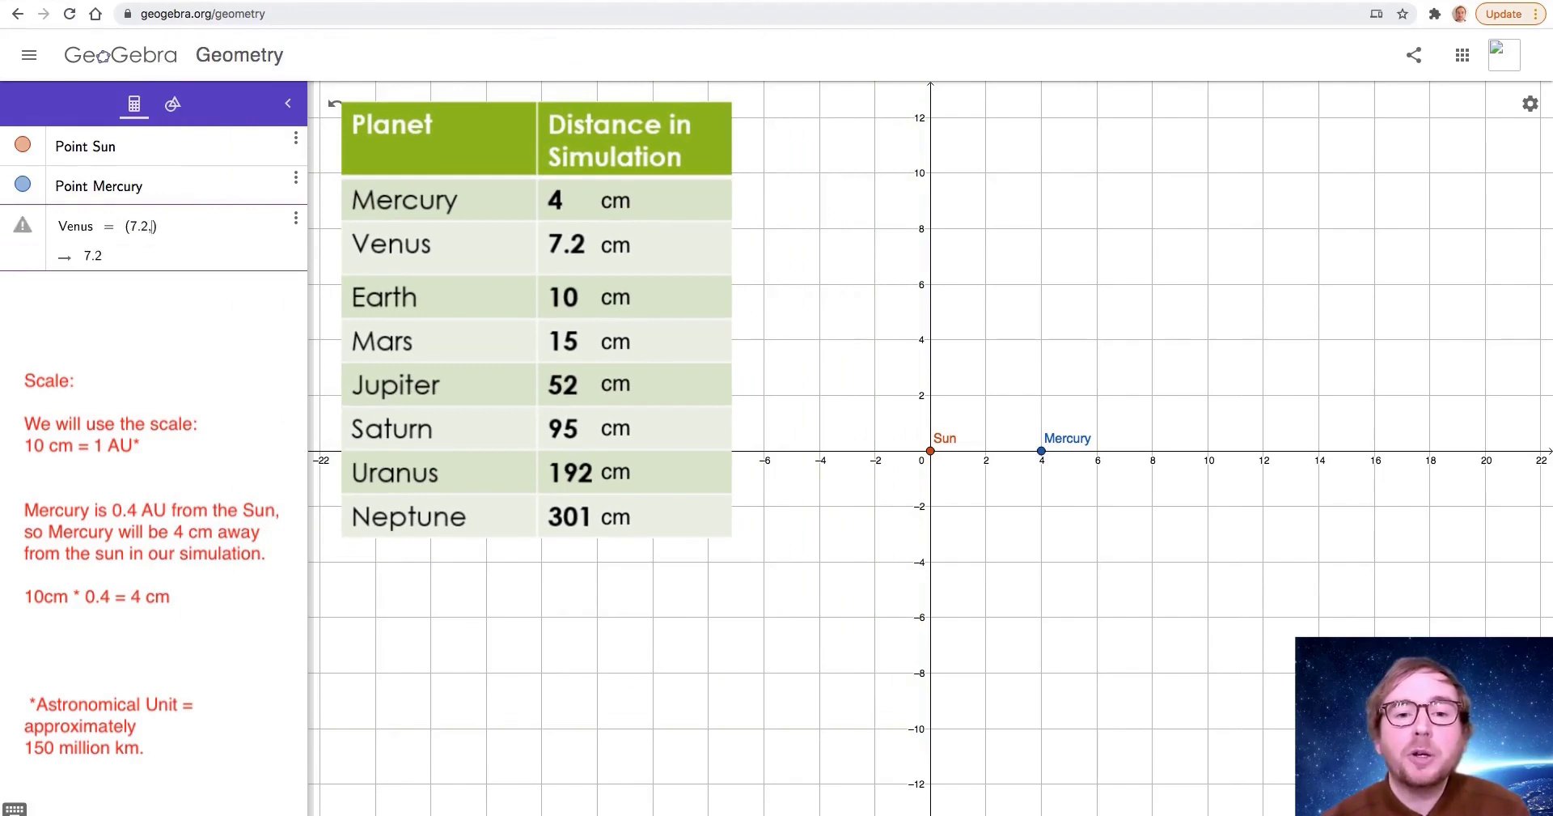
type("0")
key("Return")
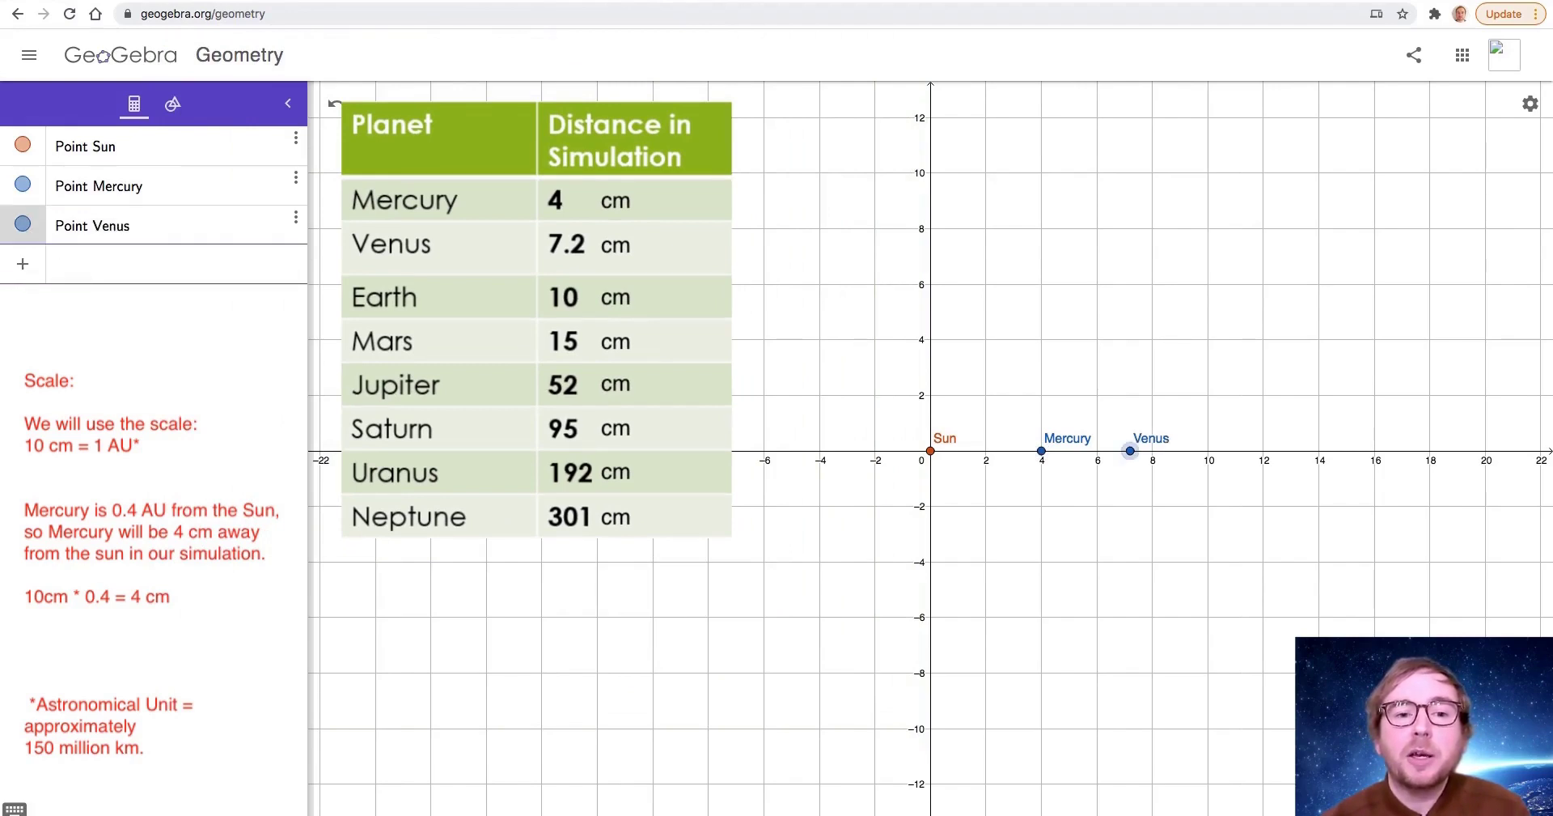
type("Earth=")
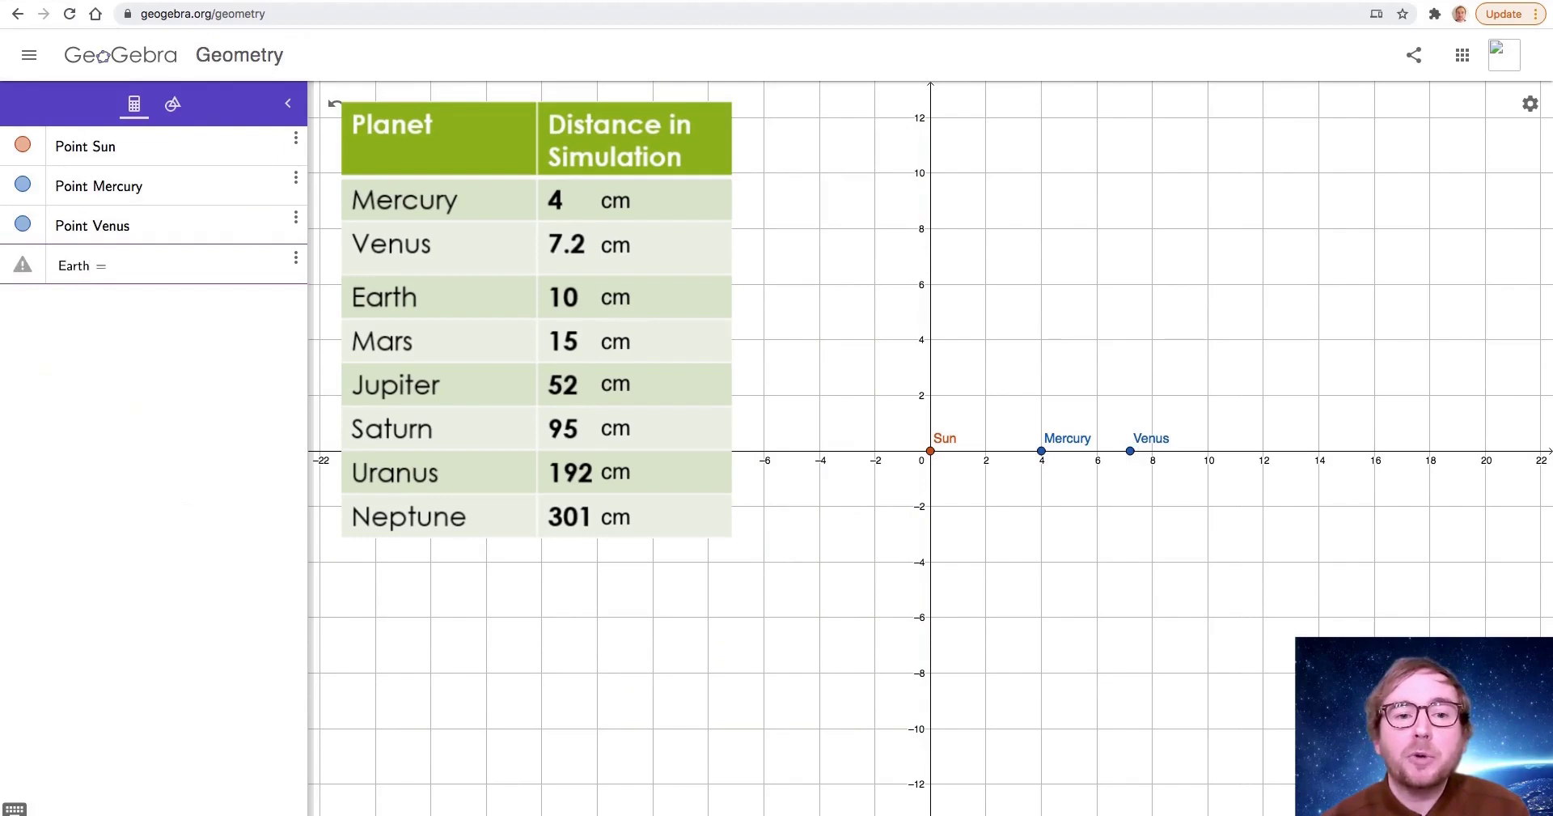
type("(")
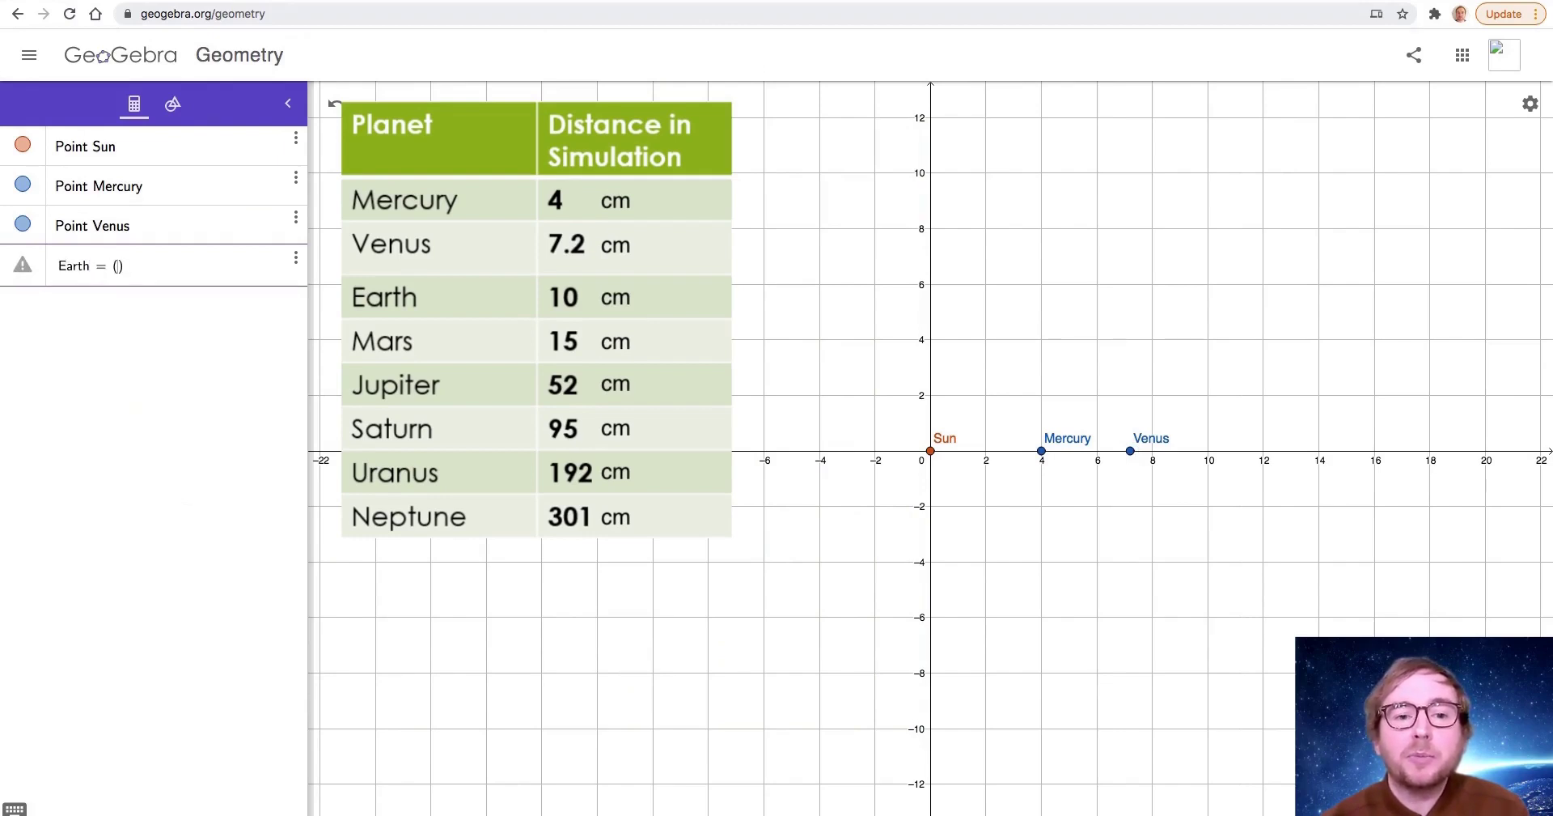
type("10,0")
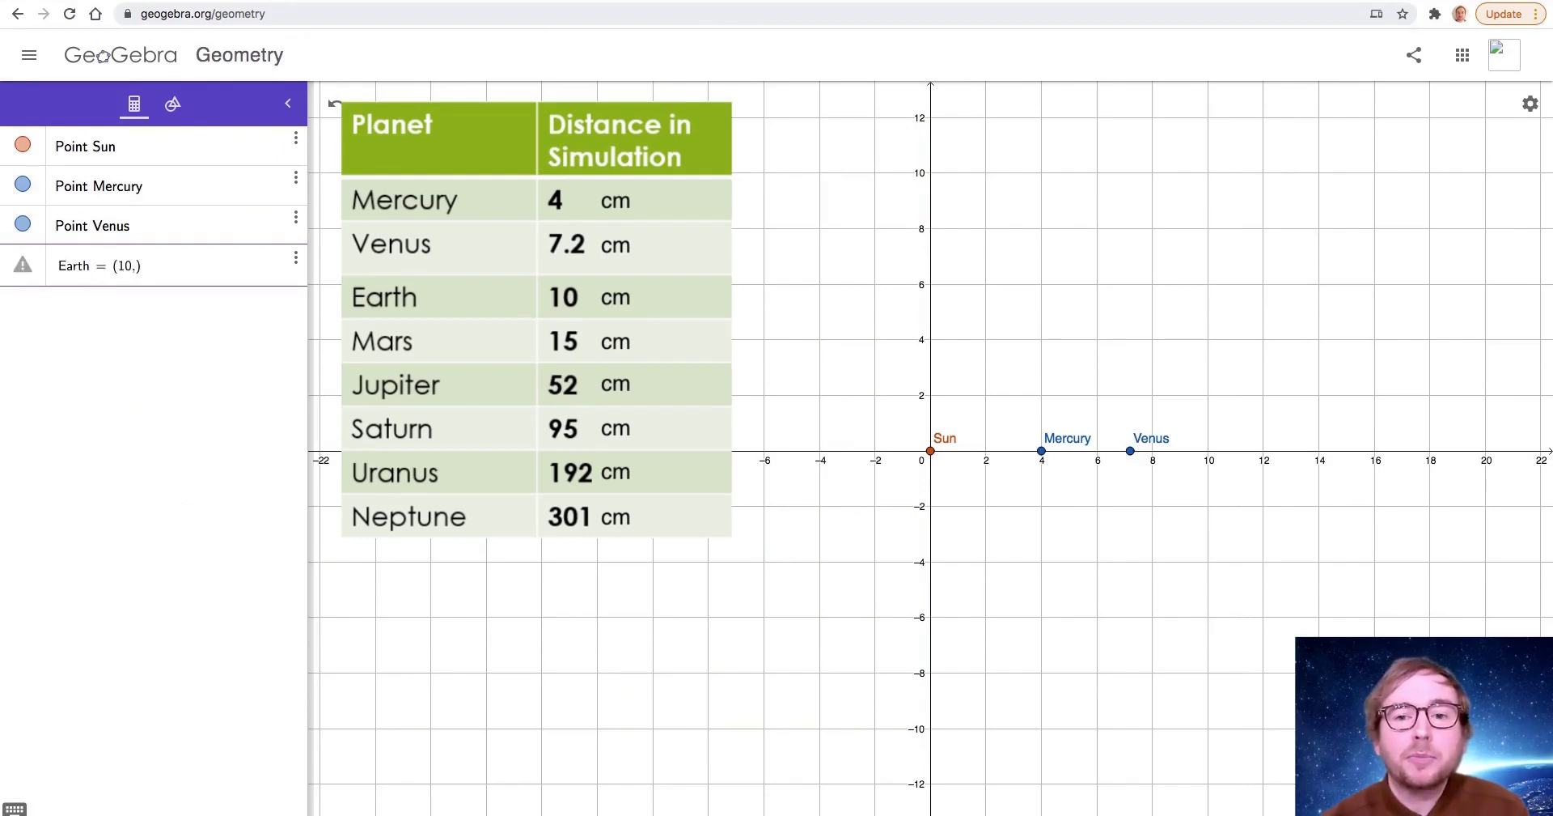
key("Return")
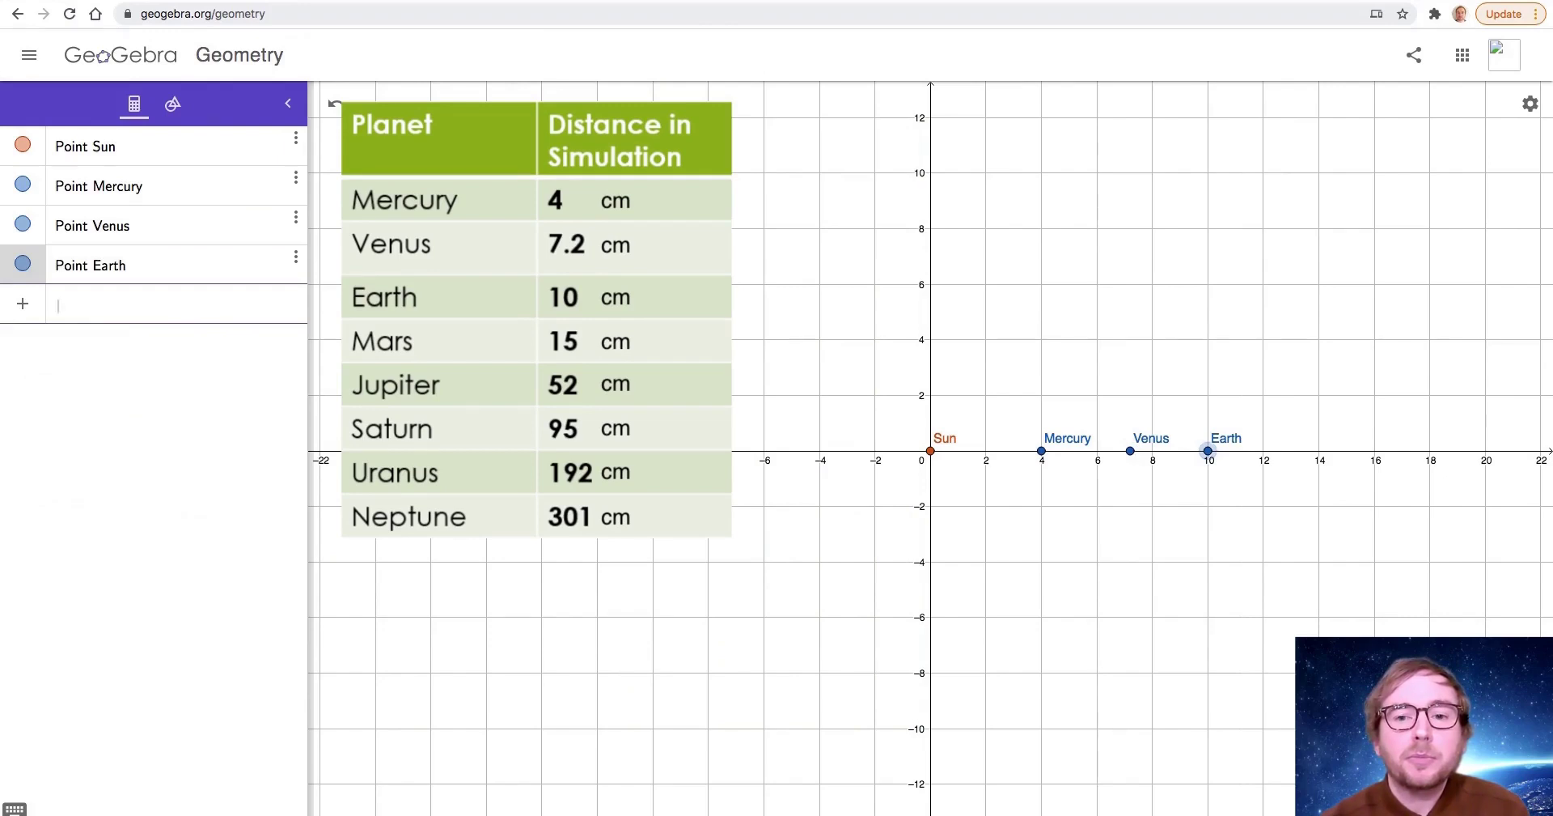
type("Mars")
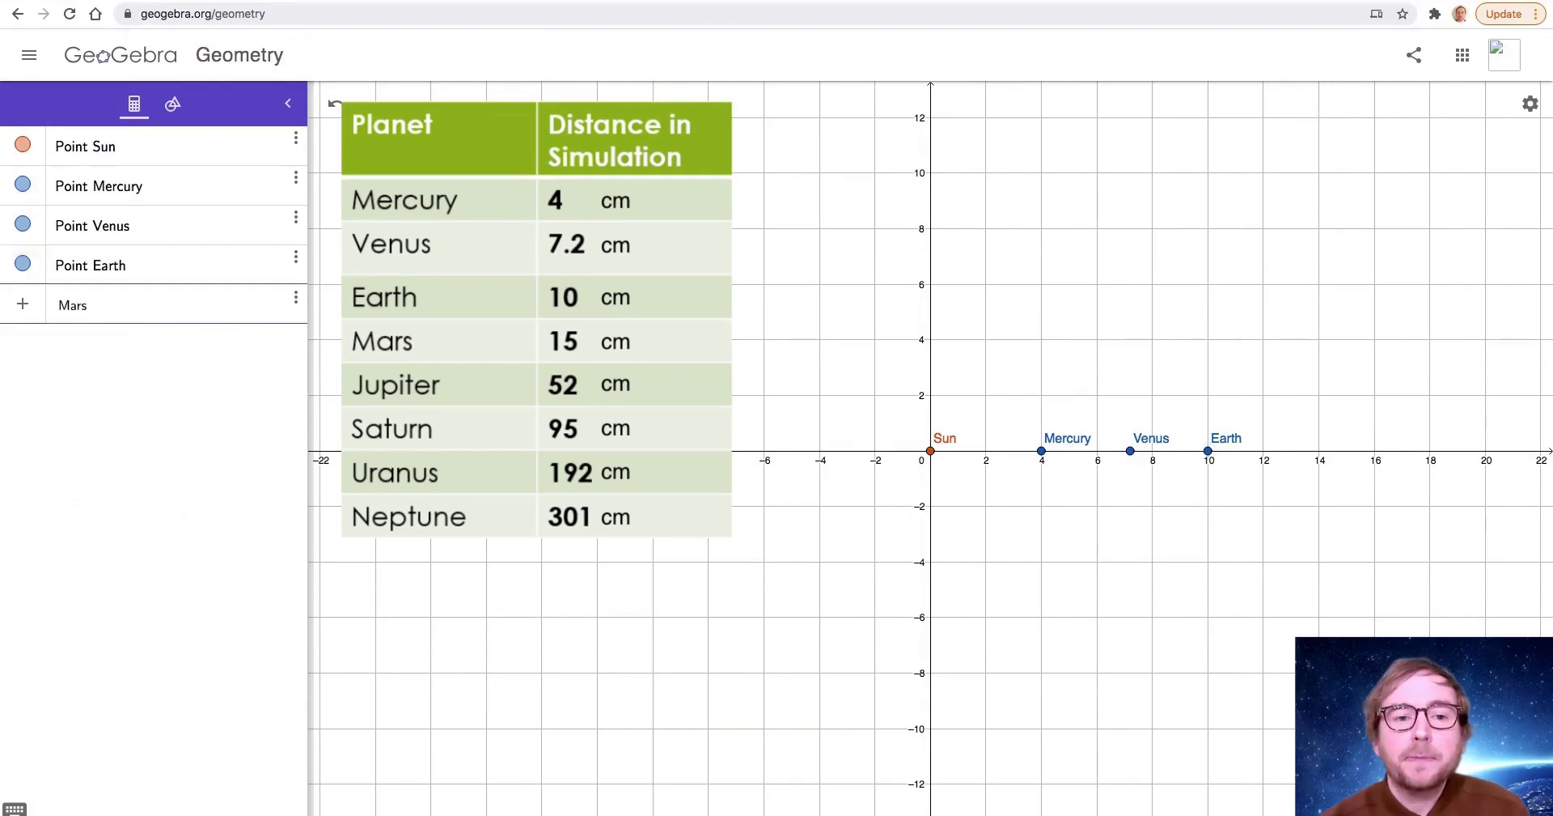
type("=(")
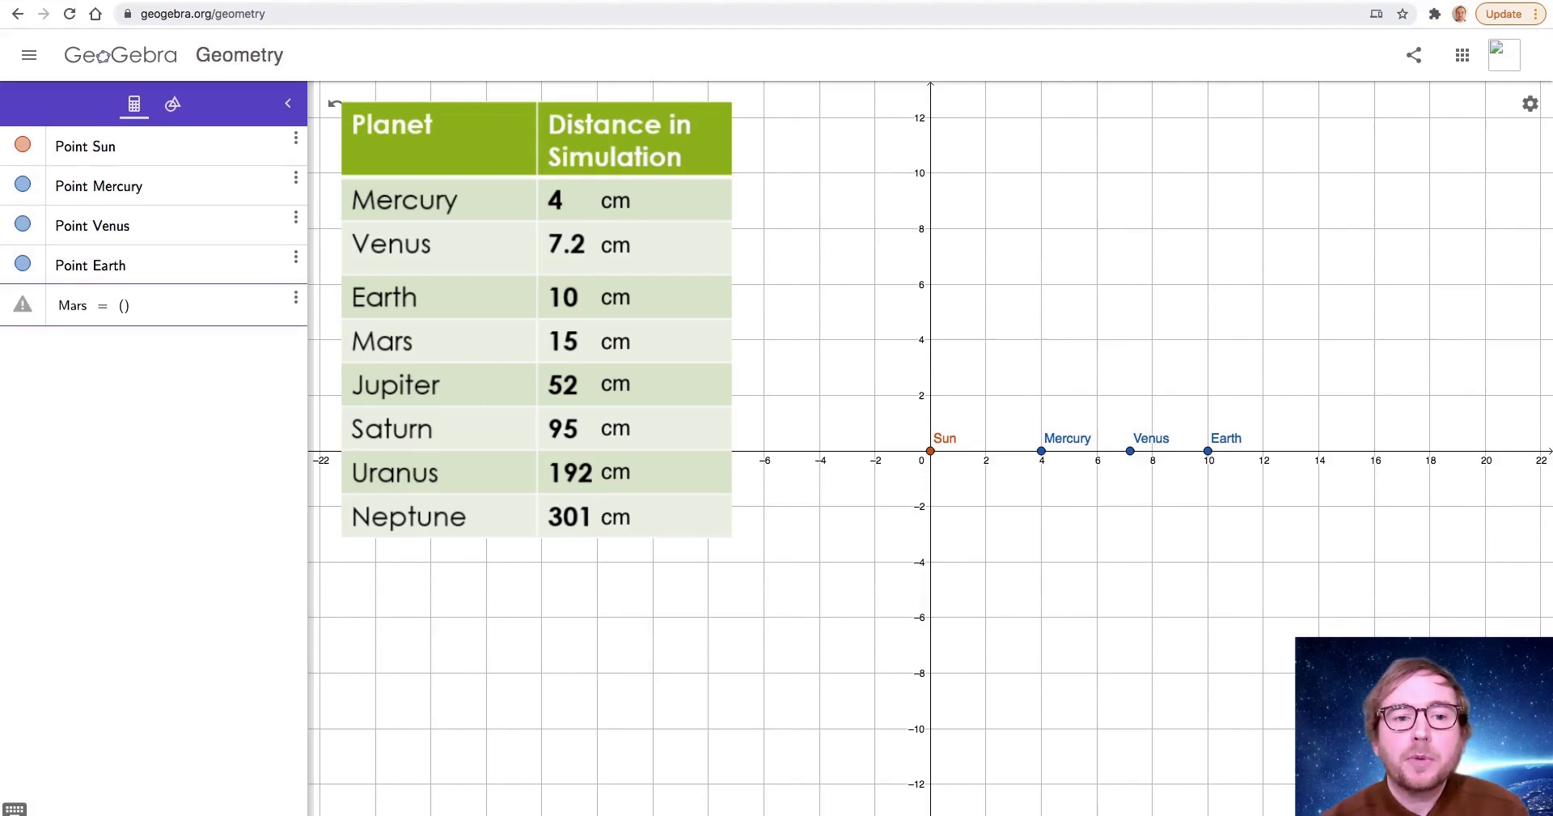
type("15,0")
key("Return")
Step: Create points Jupiter=(52,0), Saturn=(95,0) and Uranus=(192,0)
type("Ju")
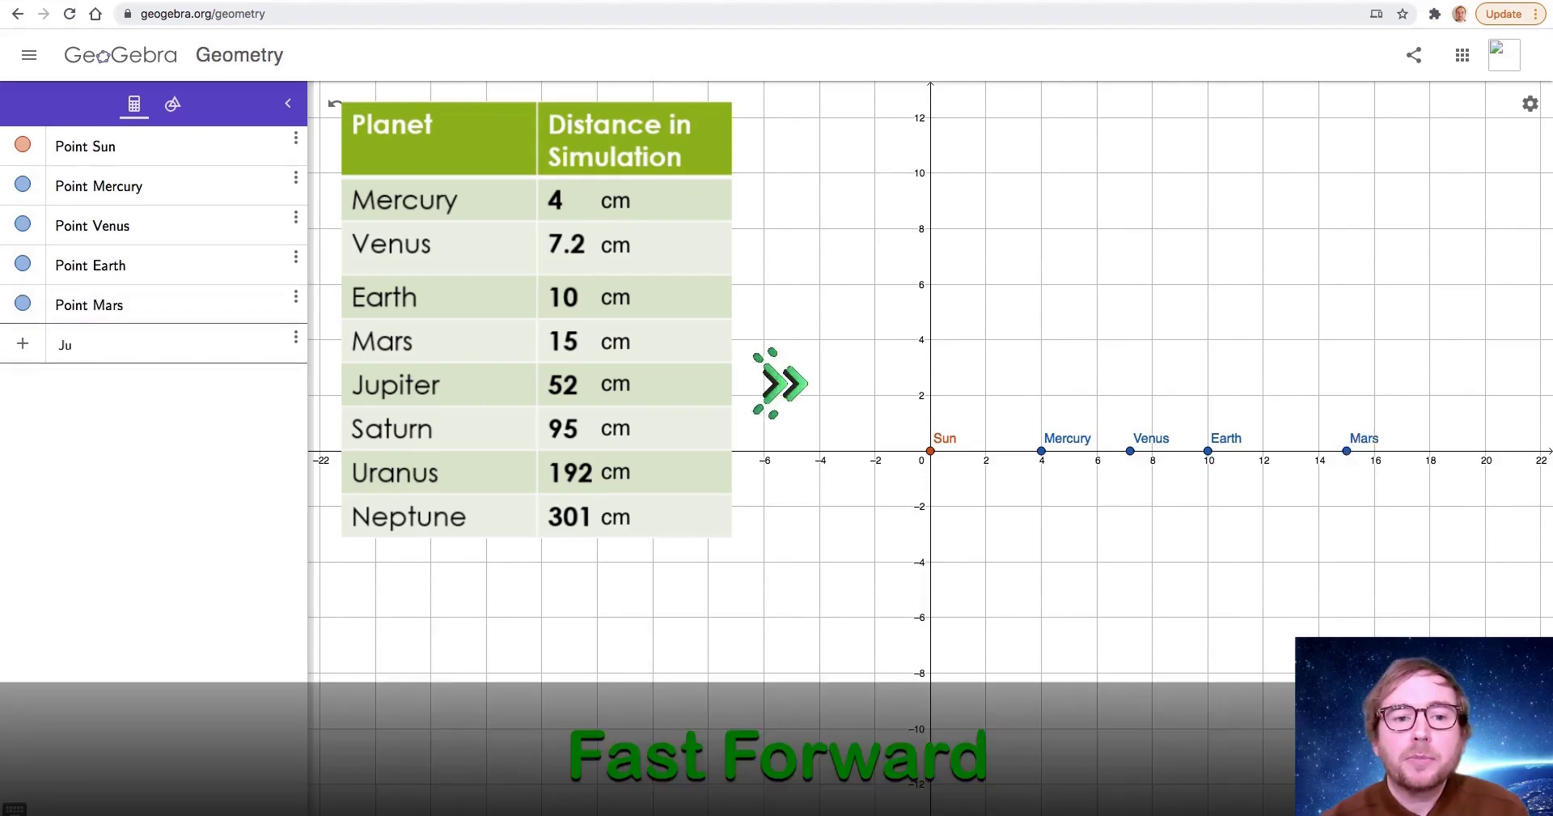
type("piter=(52,0")
key("Return")
type("Saturn=(95,0")
key("Return")
type("Uranus=(")
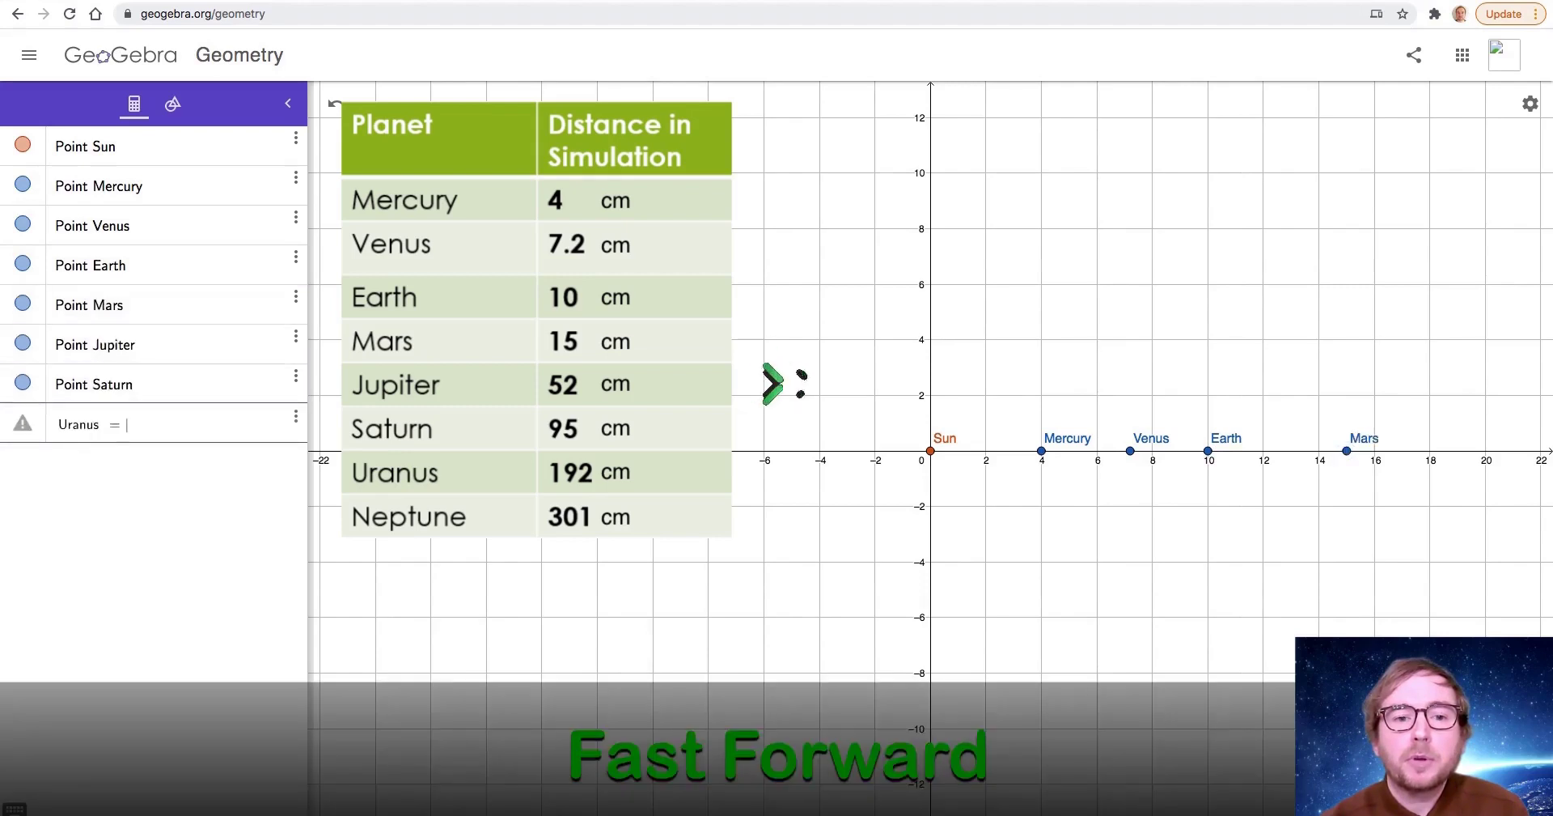
type("192,0")
key("Return")
Step: Add Neptune=(301,0), check the outer planets zoomed out, then restore the standard view
type("Neptune=(301,0")
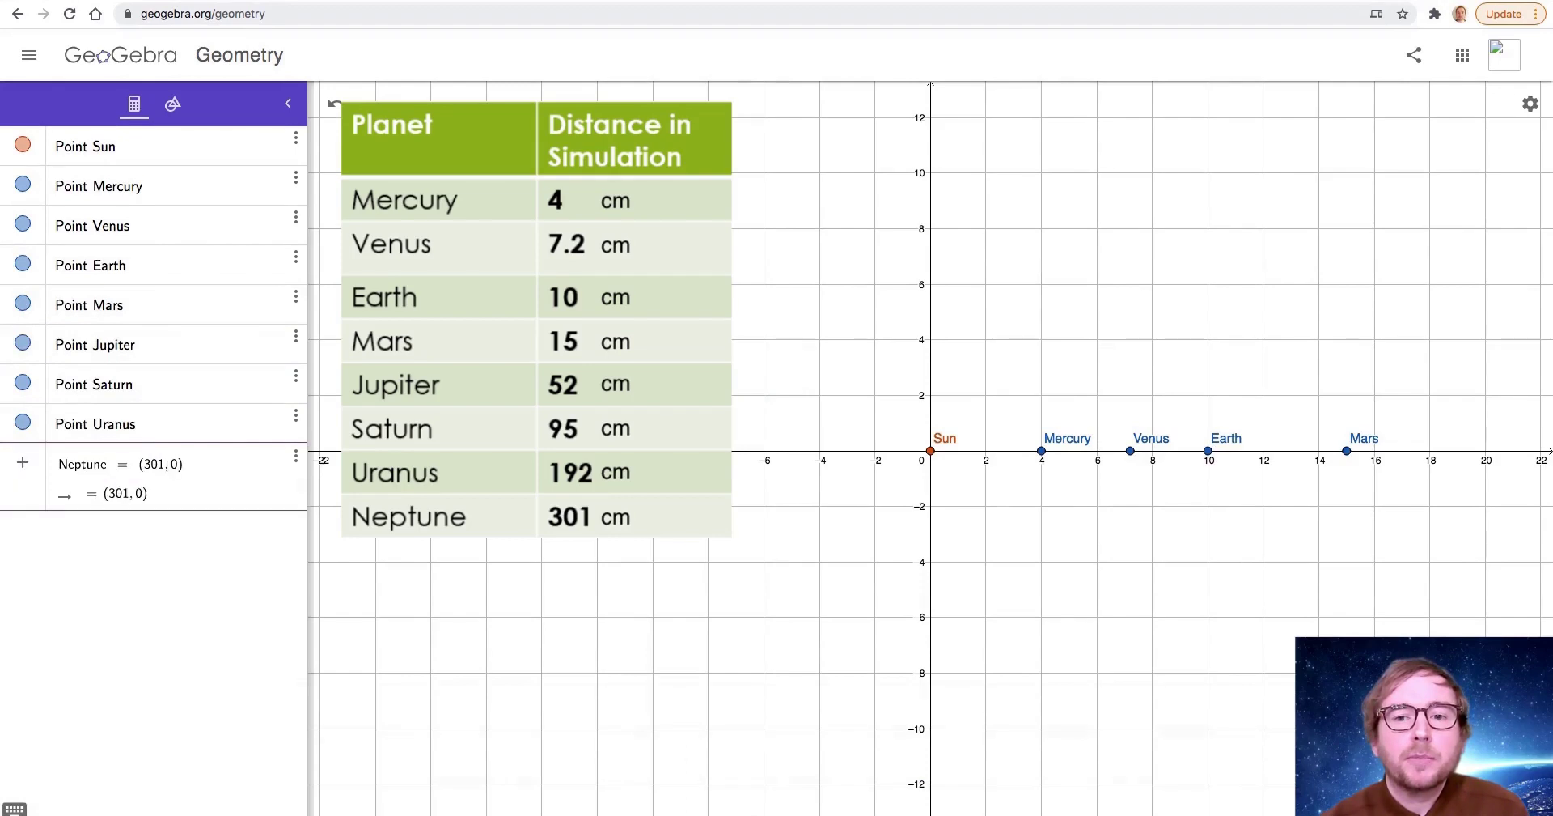
key("Return")
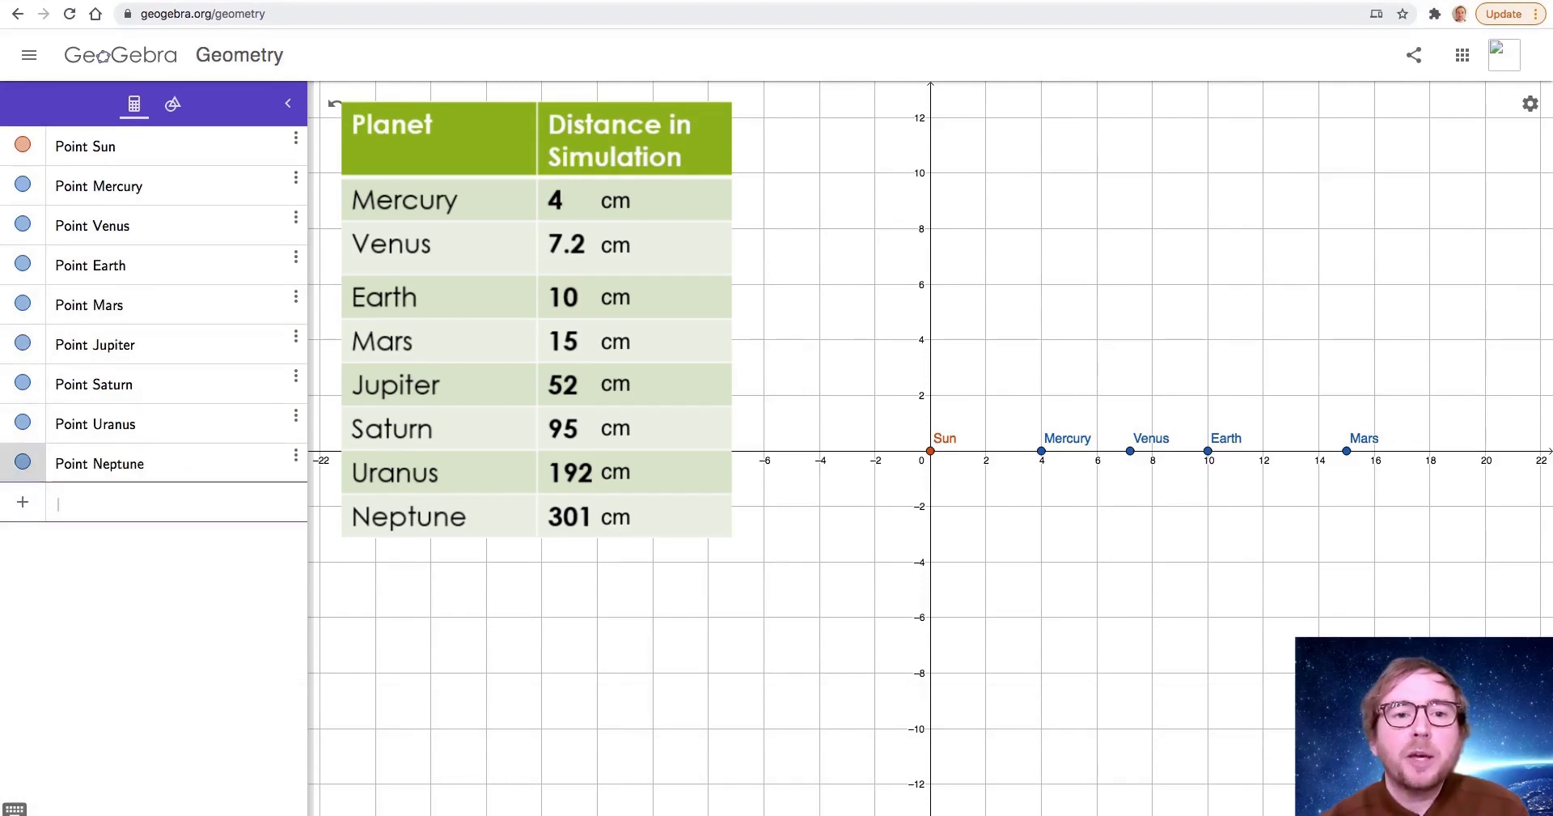
key("ctrl+minus")
key("ctrl+minus")
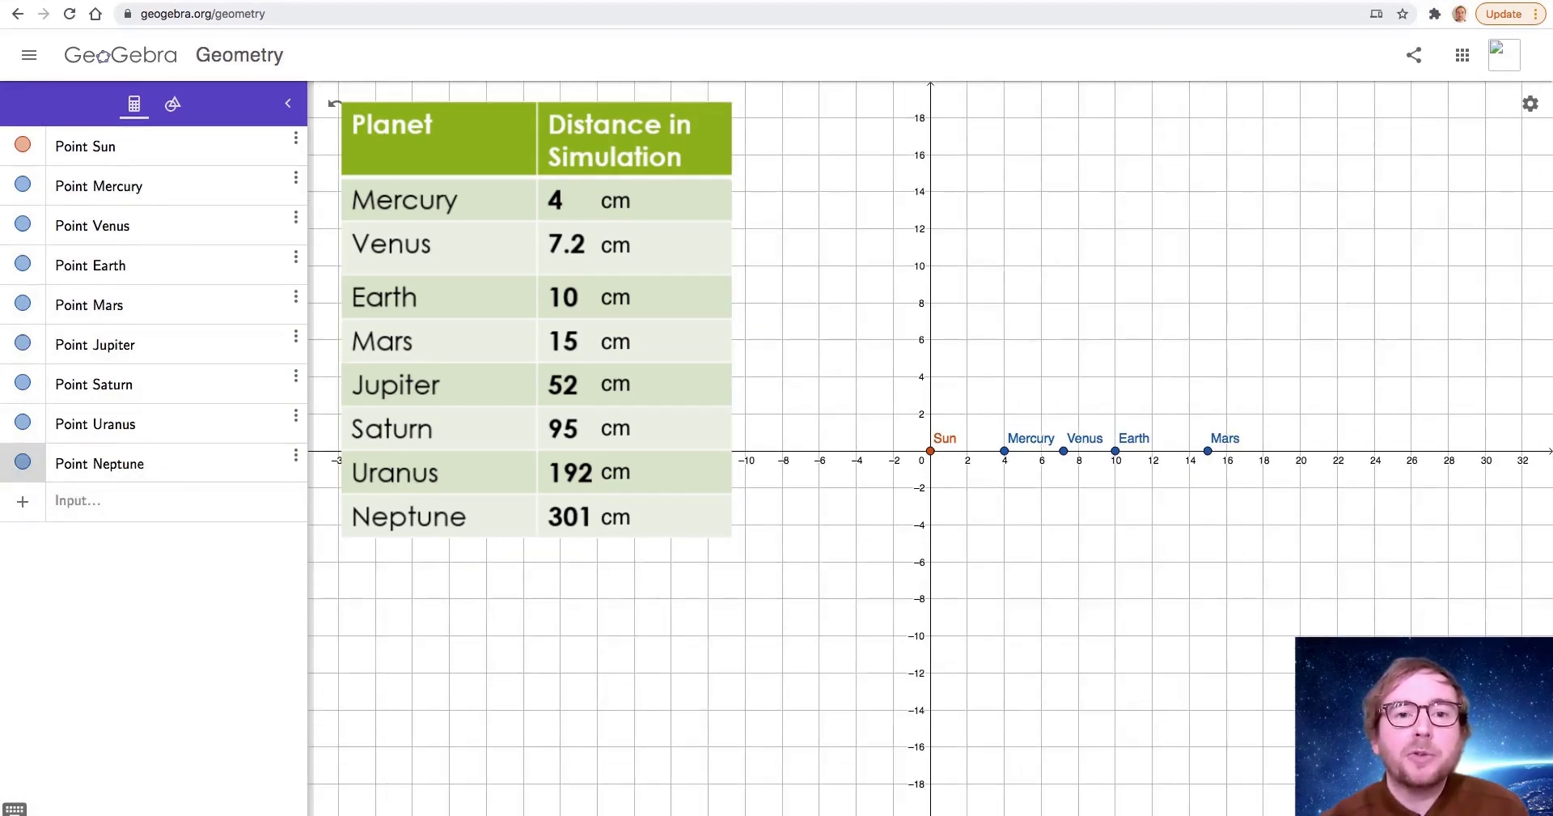
key("ctrl+minus")
key("ctrl+minus")
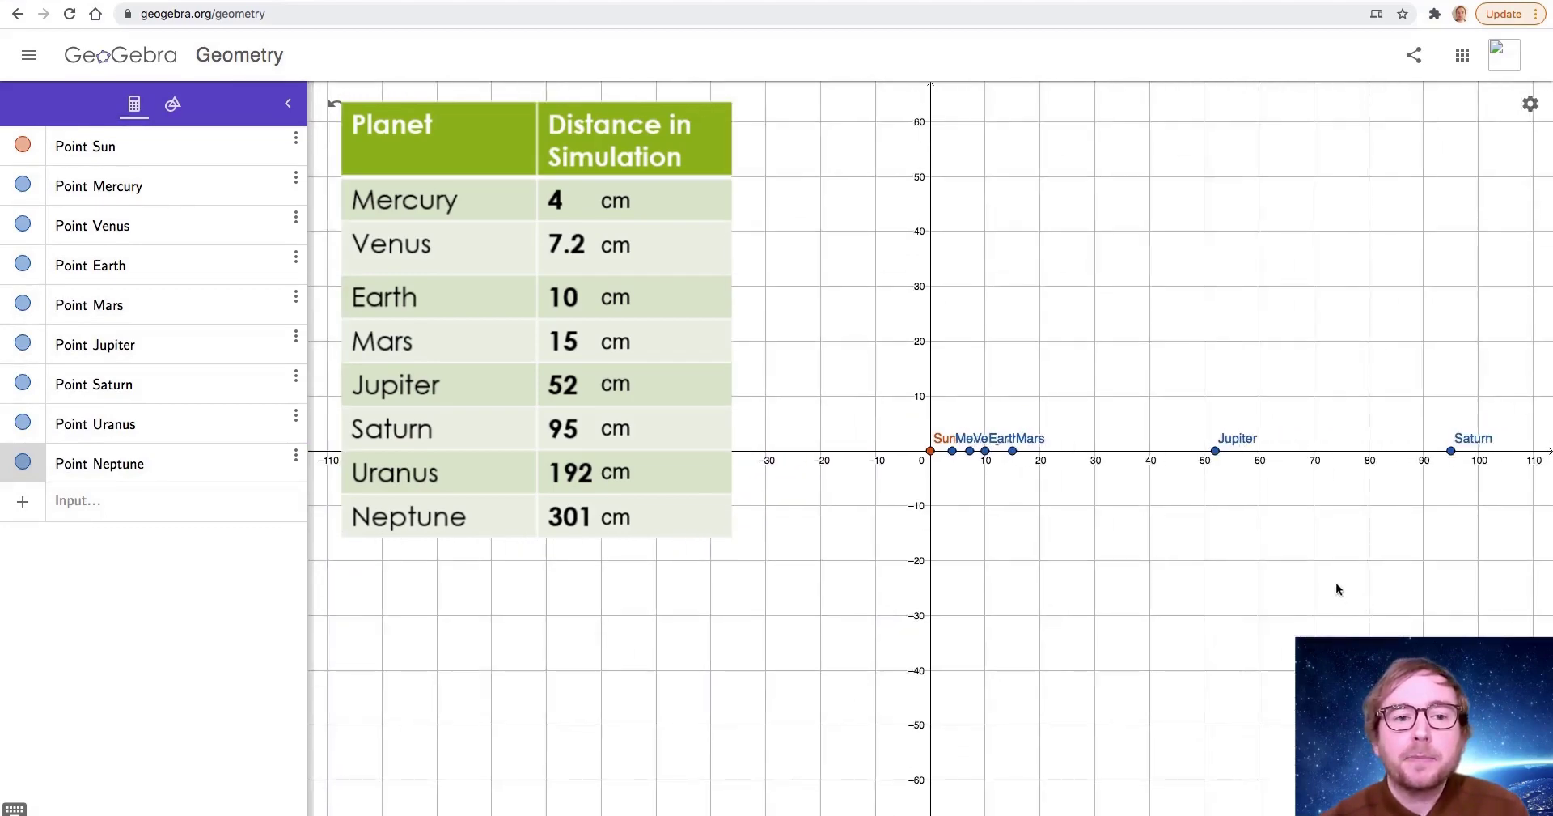
left_click_drag(1335, 586, 765, 599)
scroll(764, 596, "up", 1)
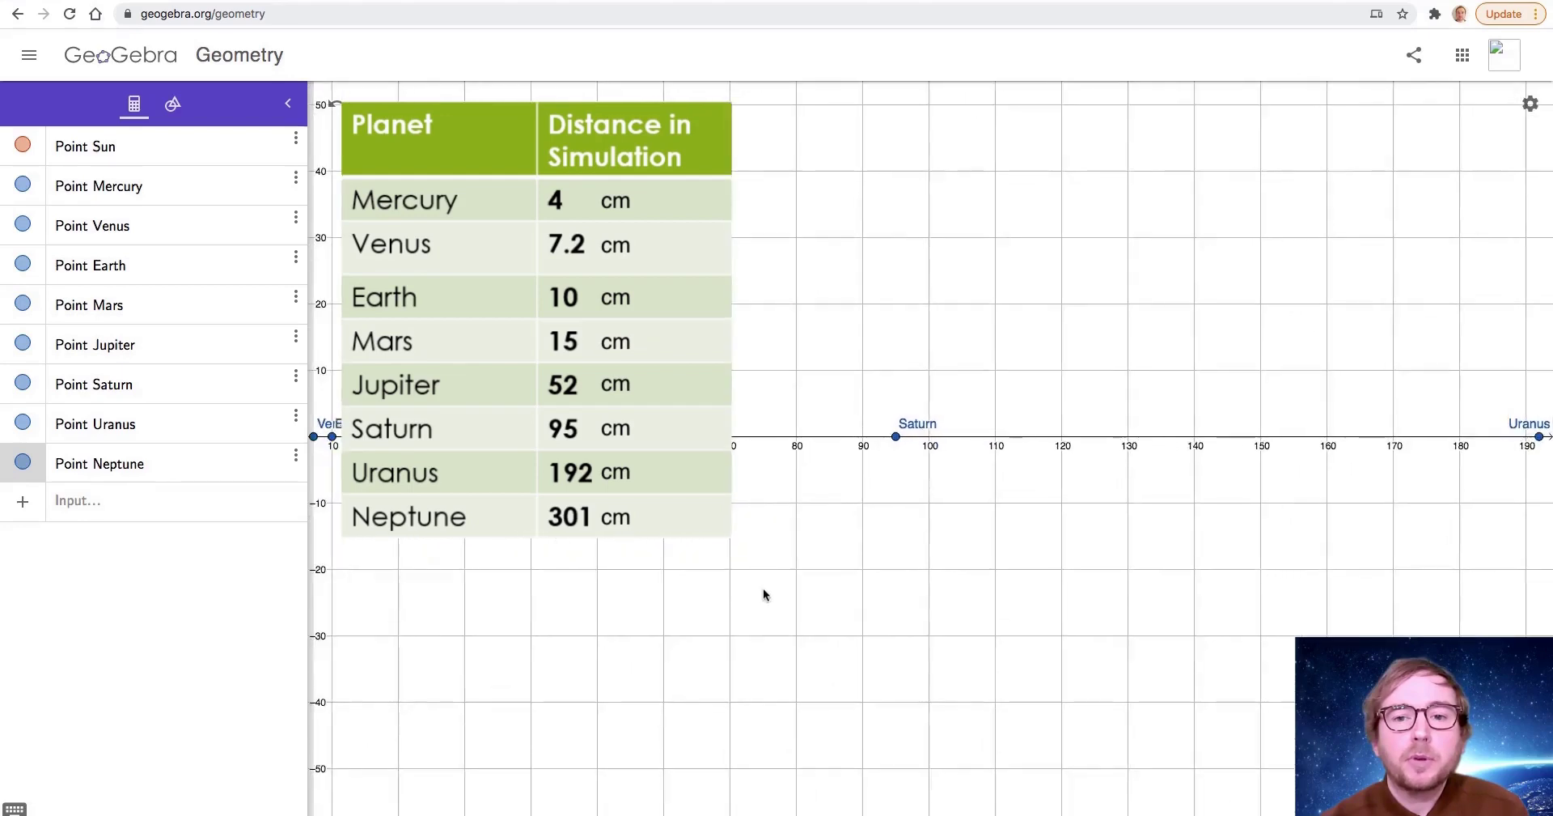
scroll(763, 596, "down", 3)
scroll(780, 596, "down", 2)
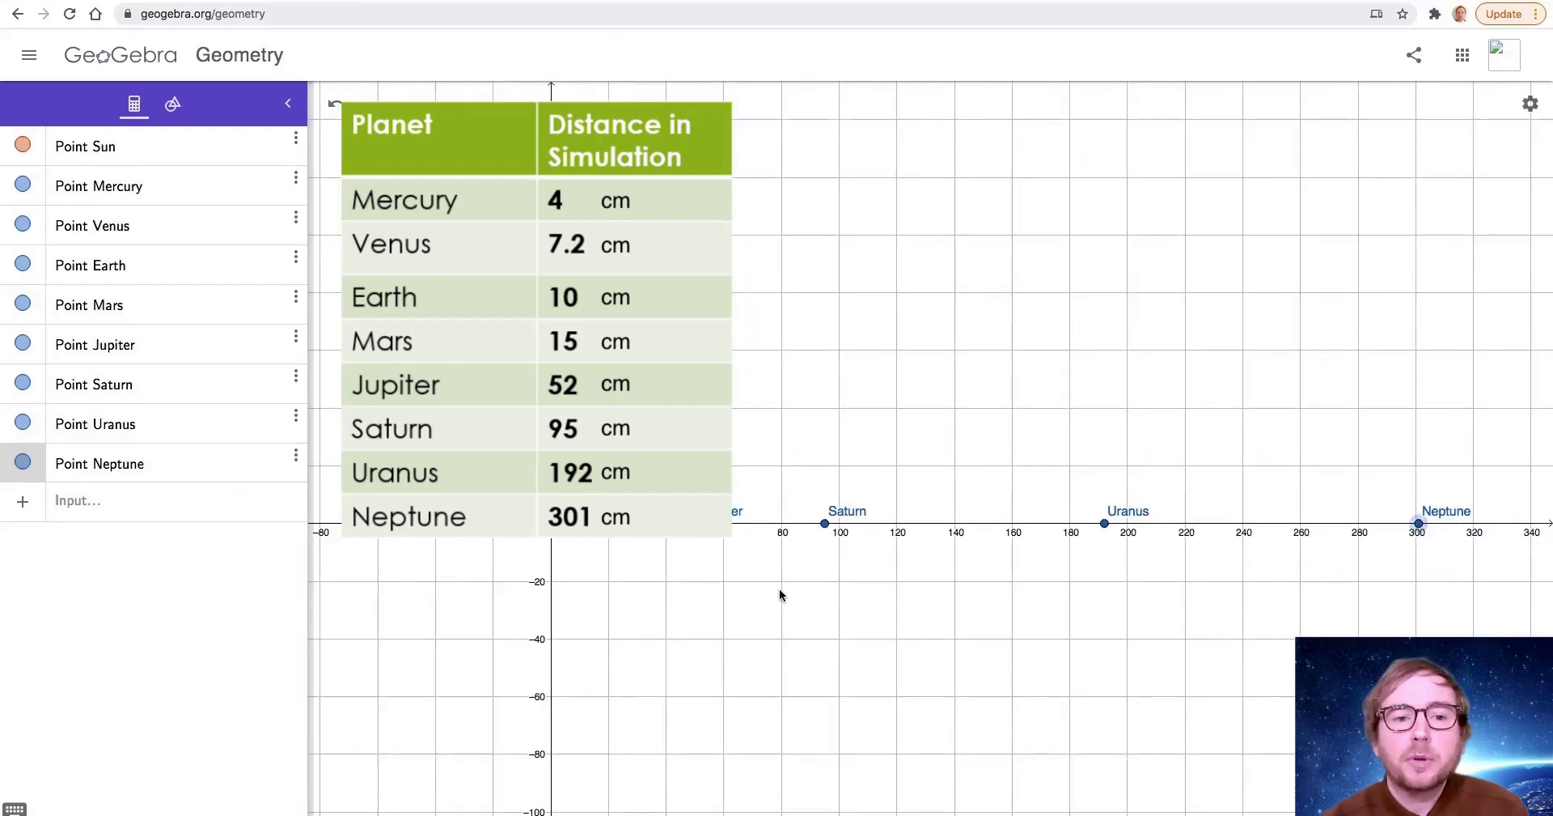
key("ctrl+m")
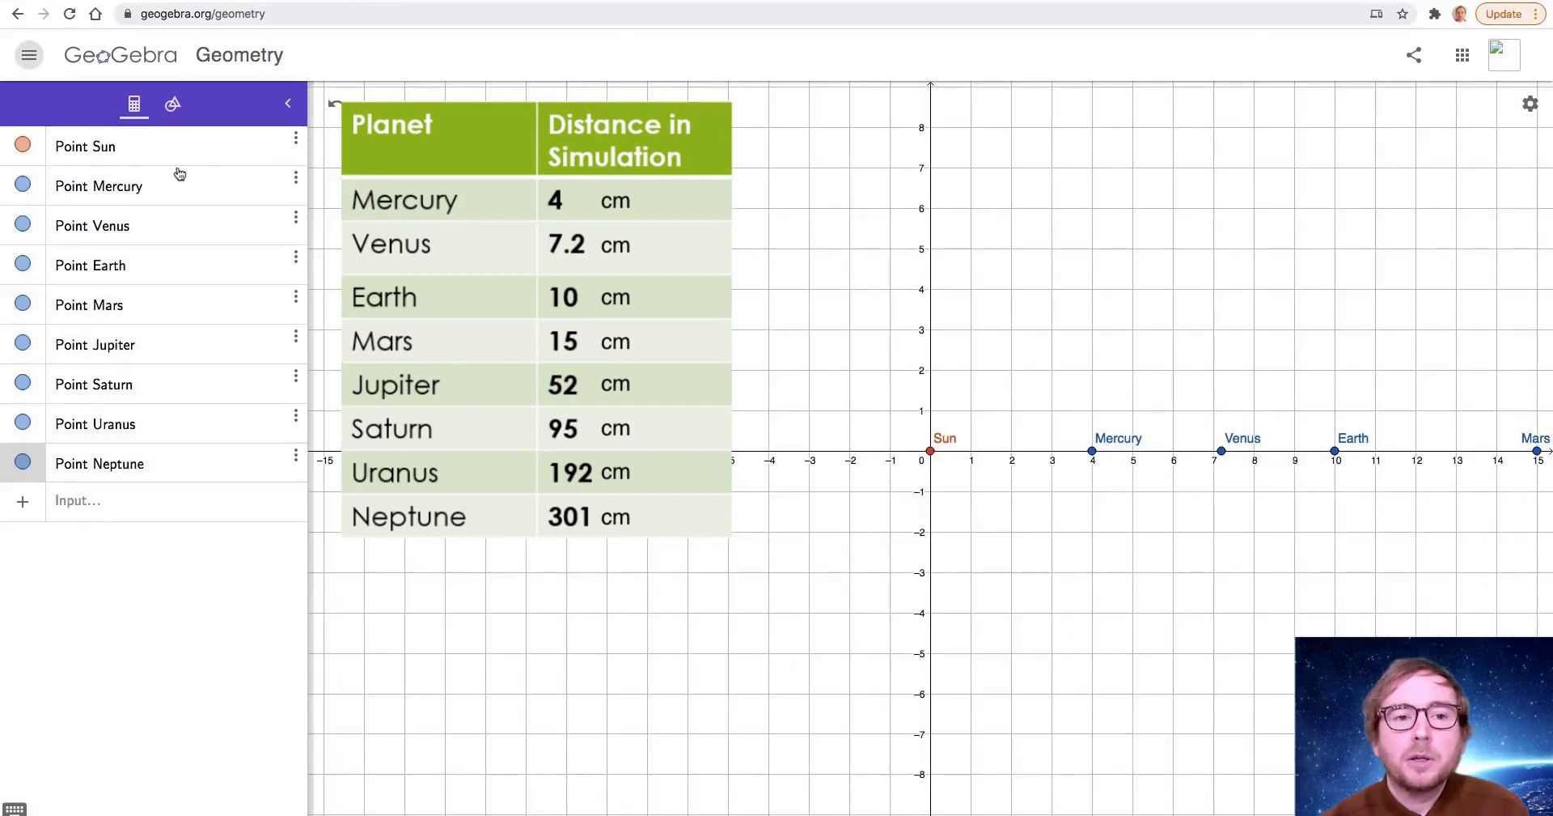
Step: Place a new angle slider α ranging 0° to 360° on the graph
left_click(171, 109)
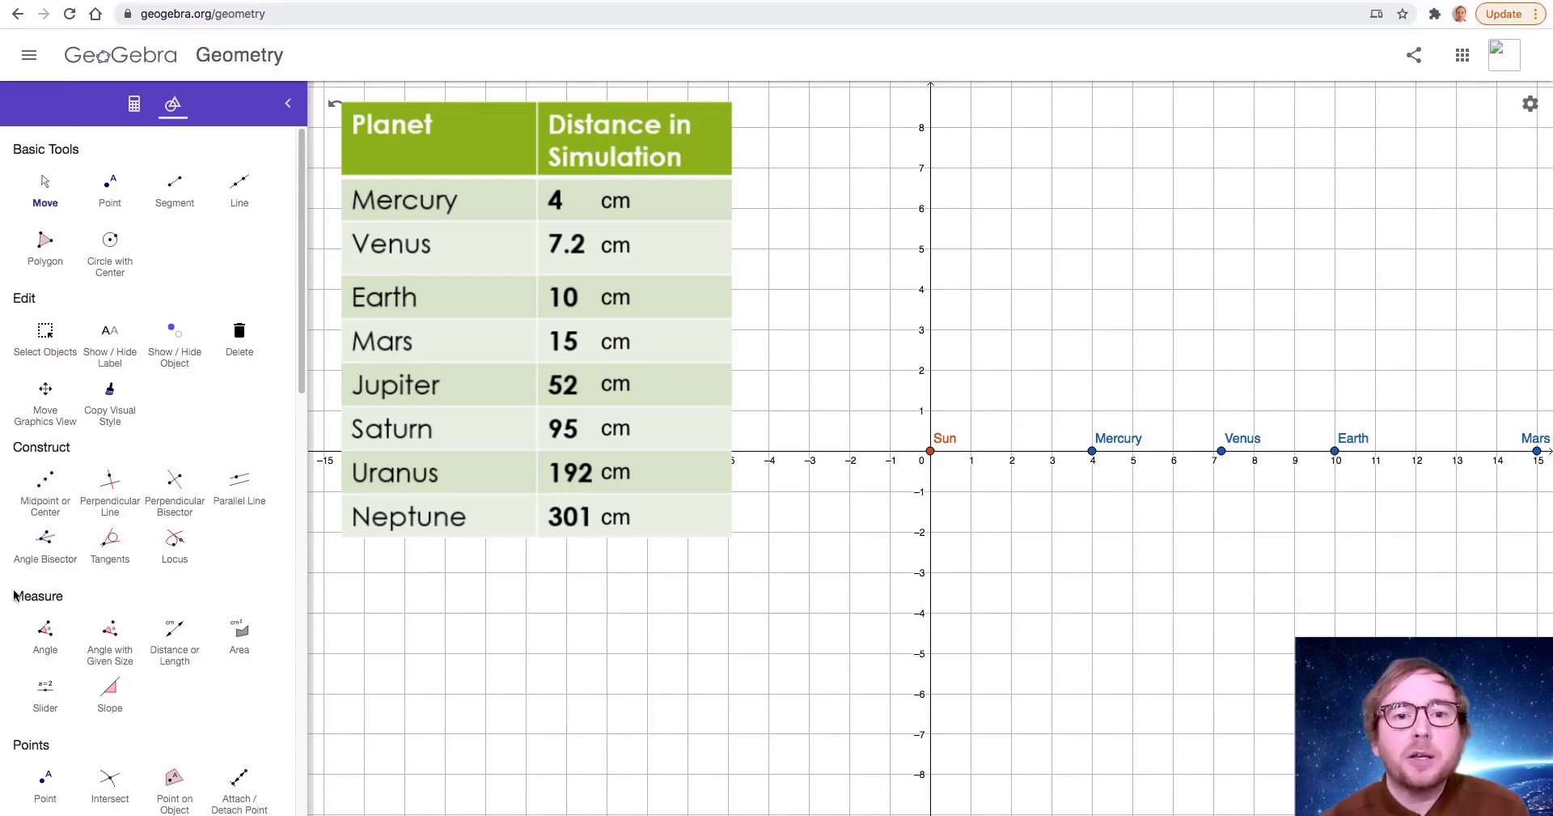
left_click(46, 694)
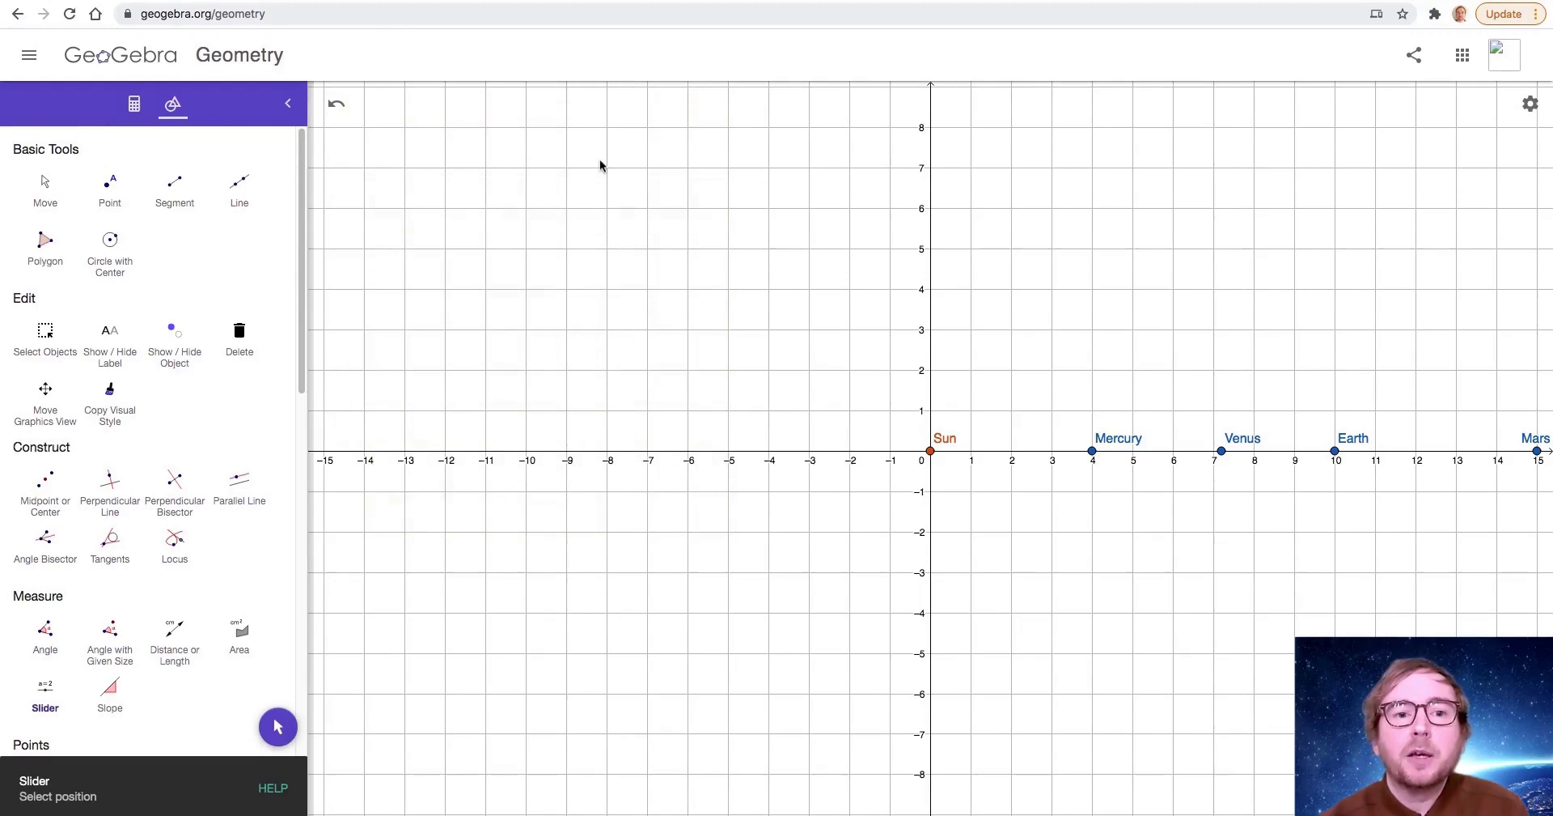
left_click(624, 183)
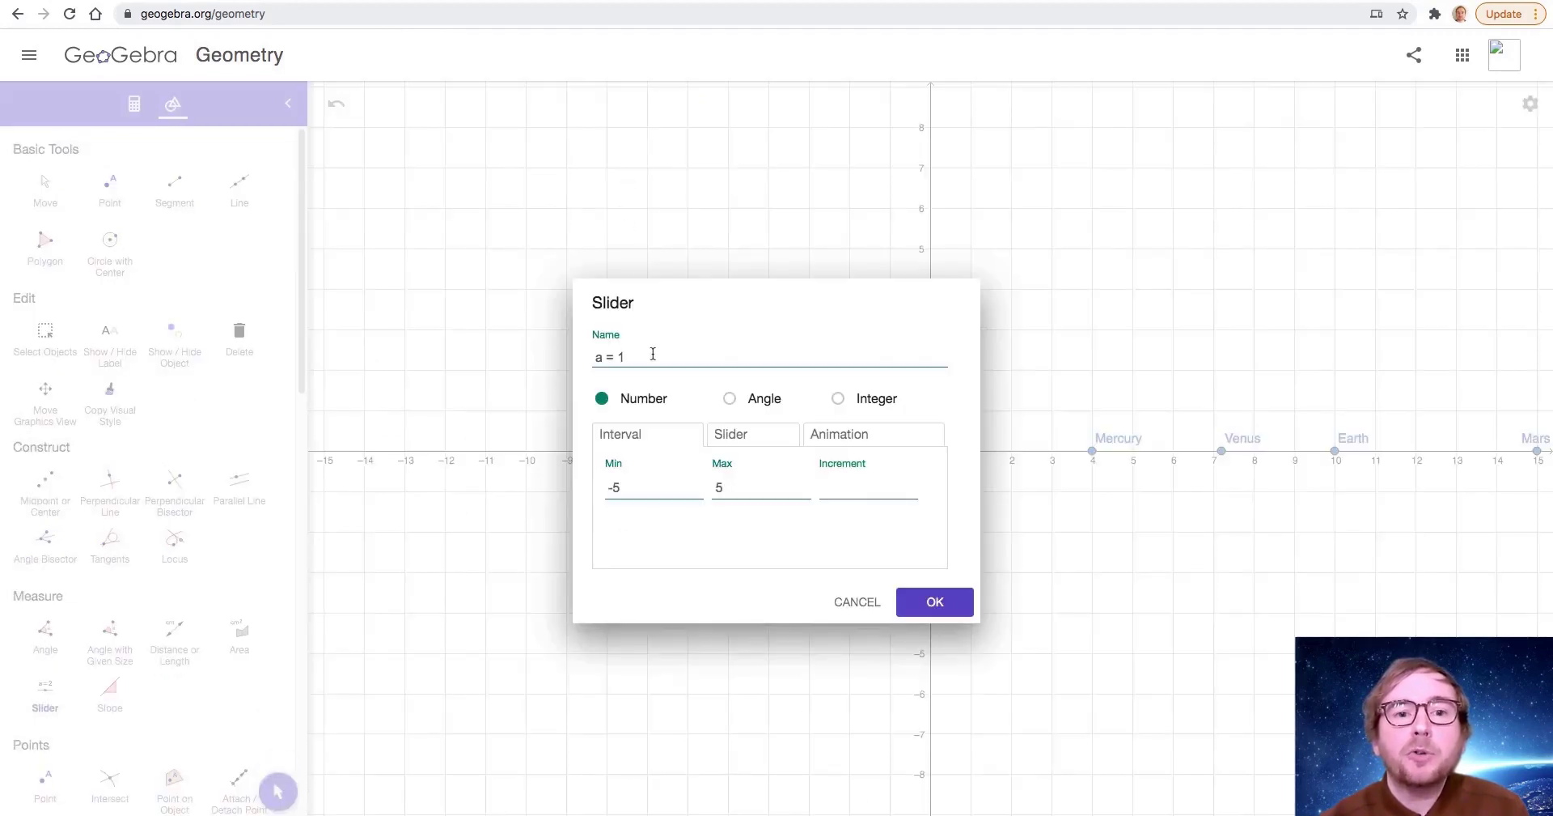
left_click(731, 401)
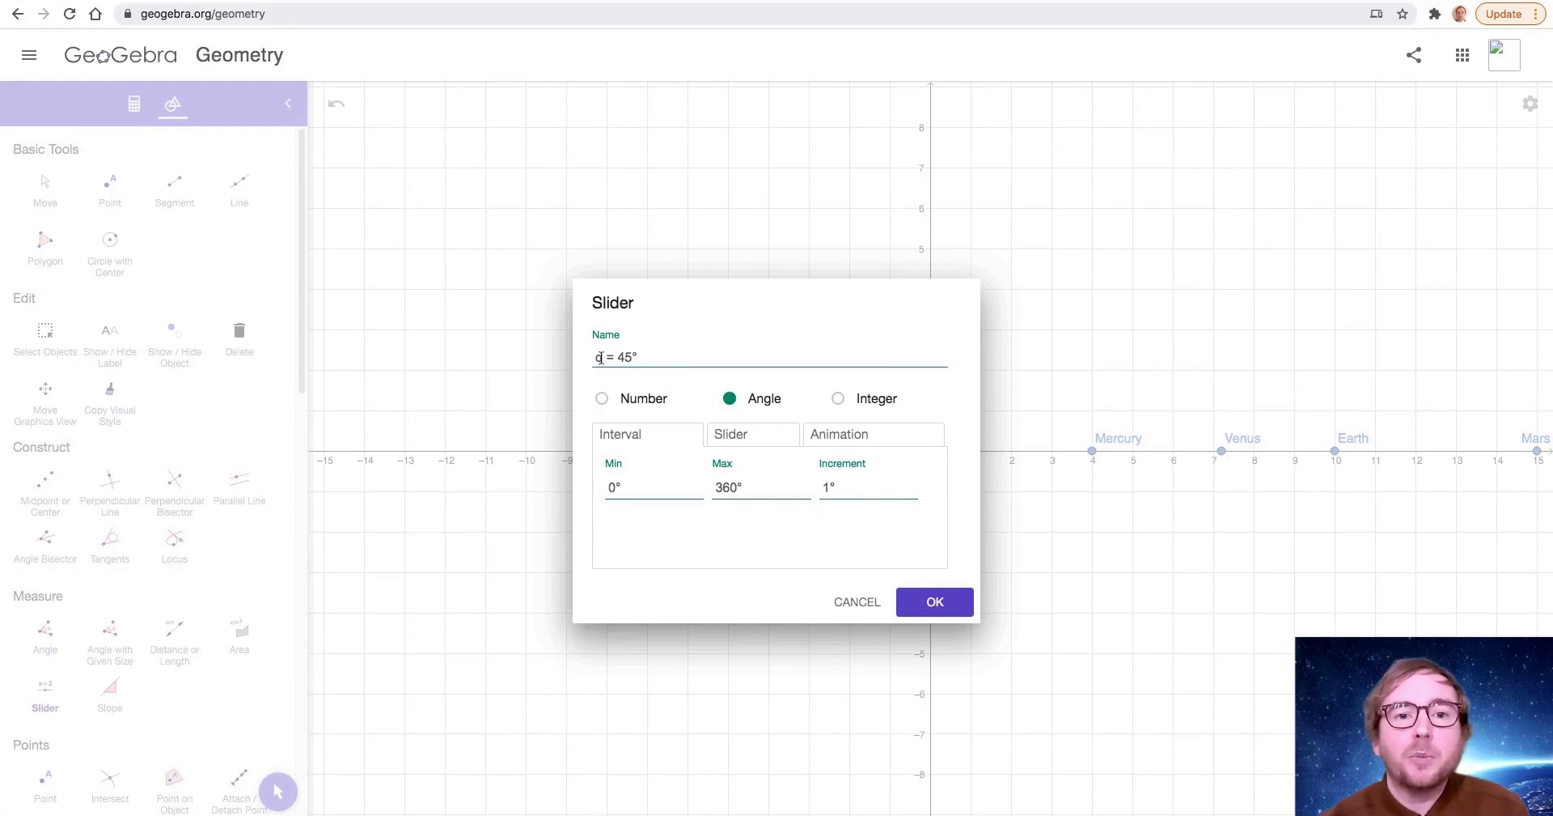
double_click(599, 356)
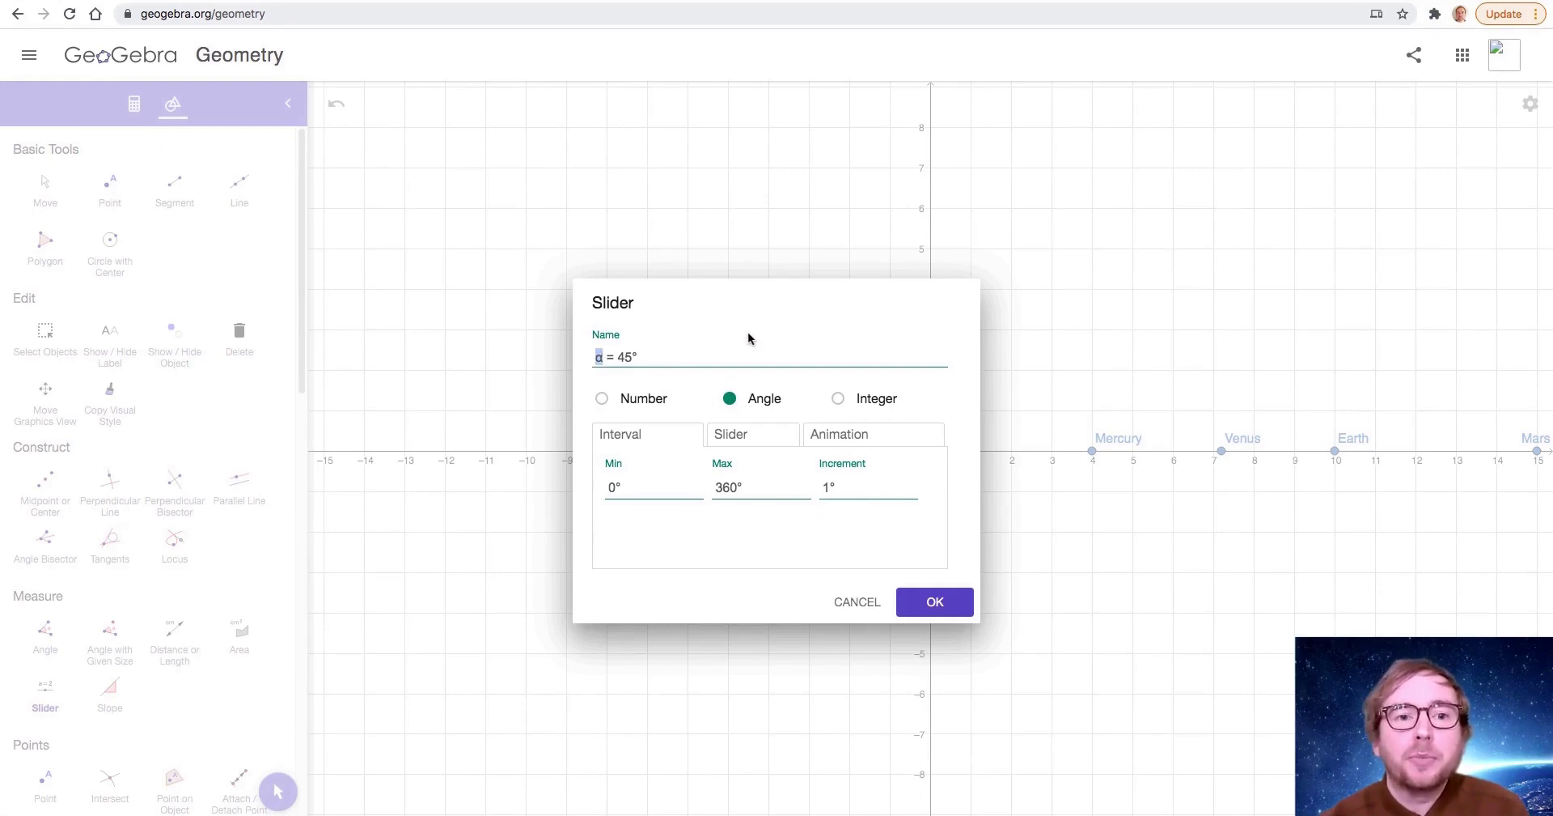
key("alt+b")
key("alt+a")
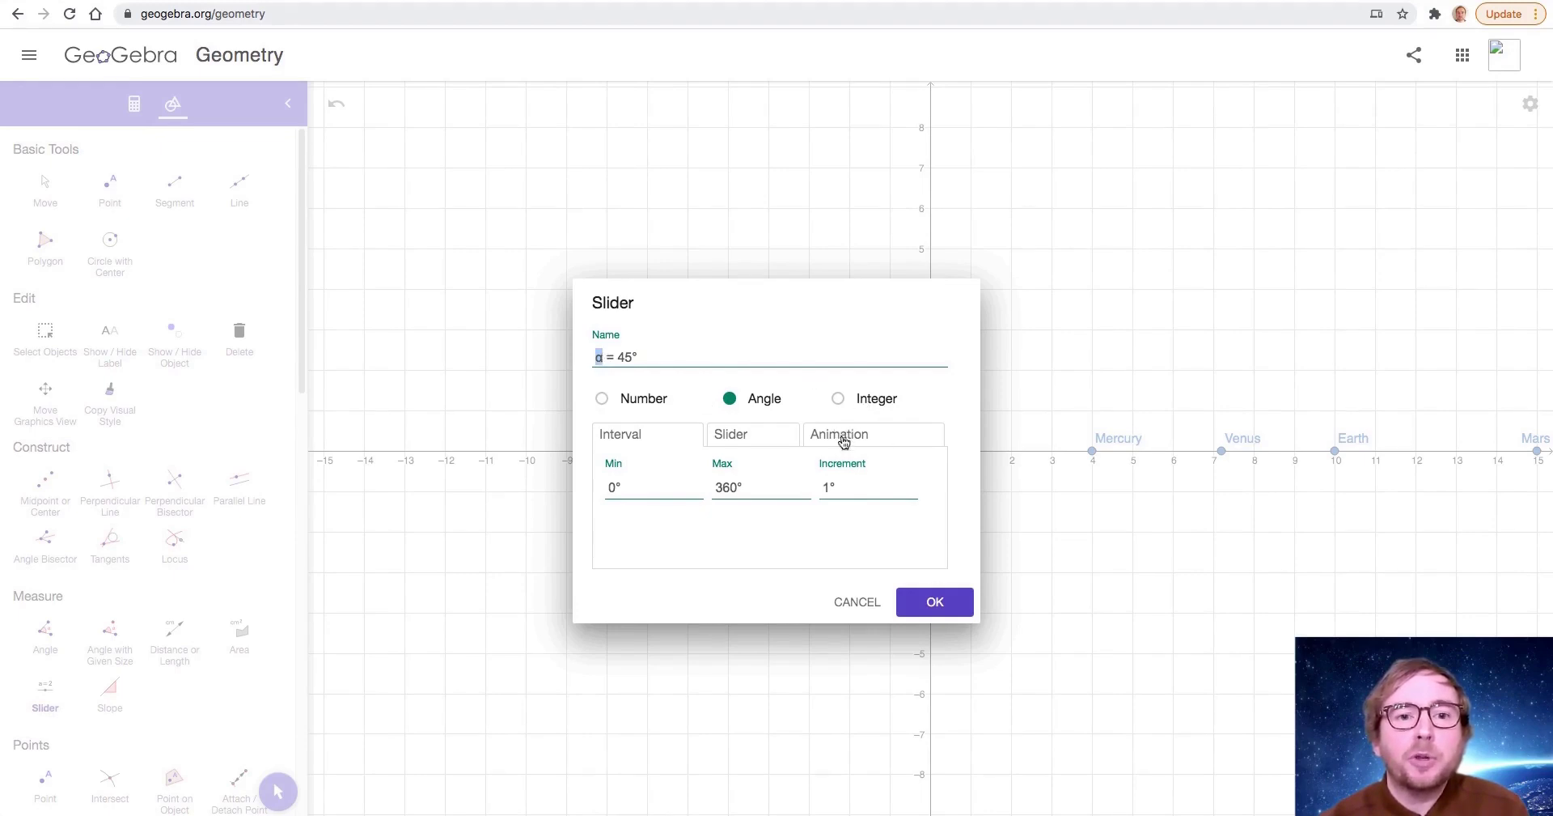
Step: Set the slider's animation speed to 0.2 with Increasing repeat and confirm
left_click(841, 437)
left_click_drag(661, 480, 588, 484)
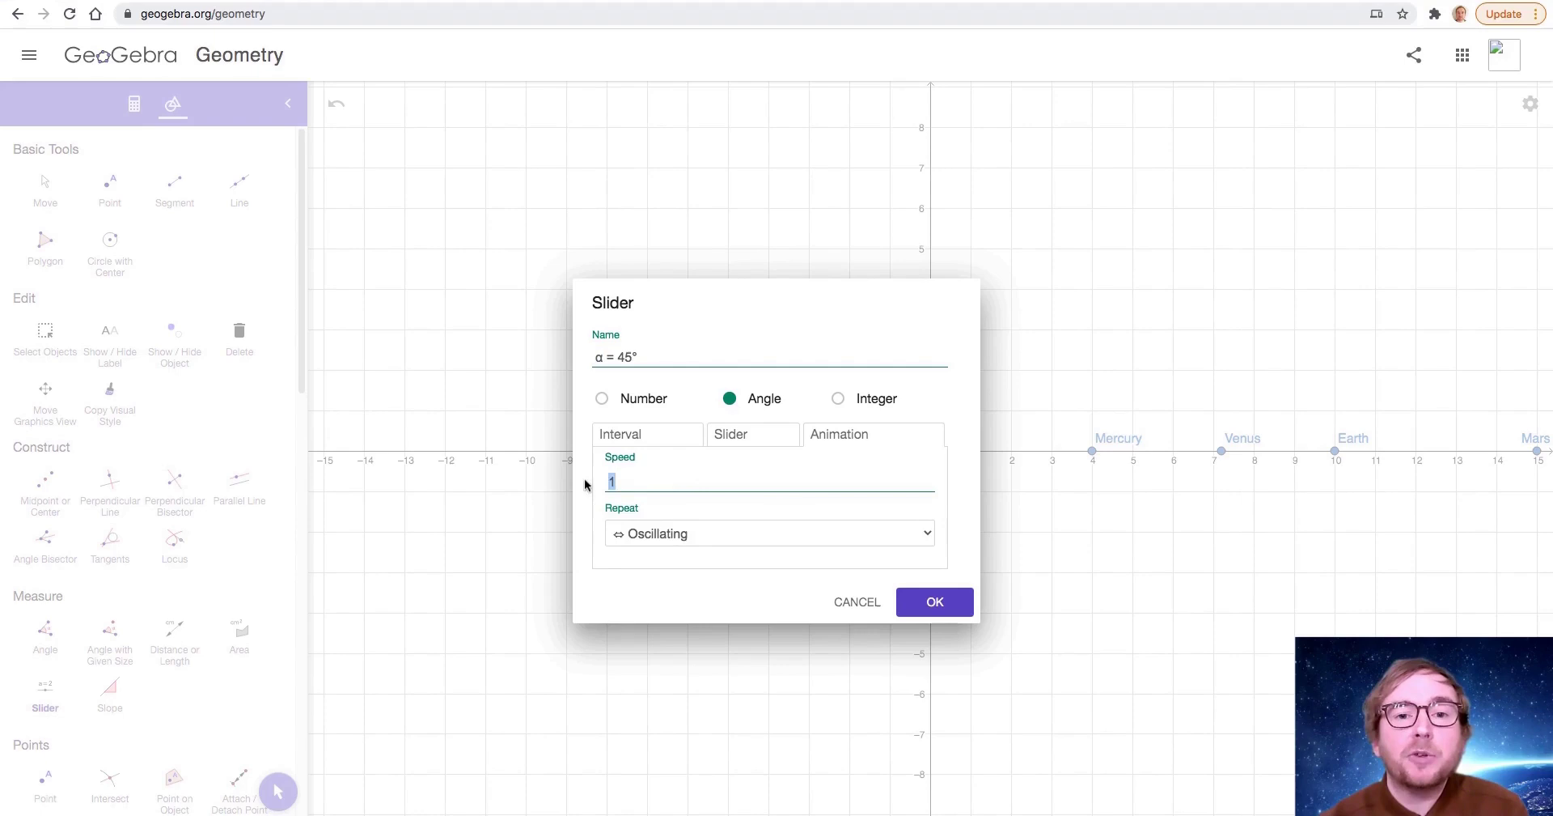
key("BackSpace")
type("0.2")
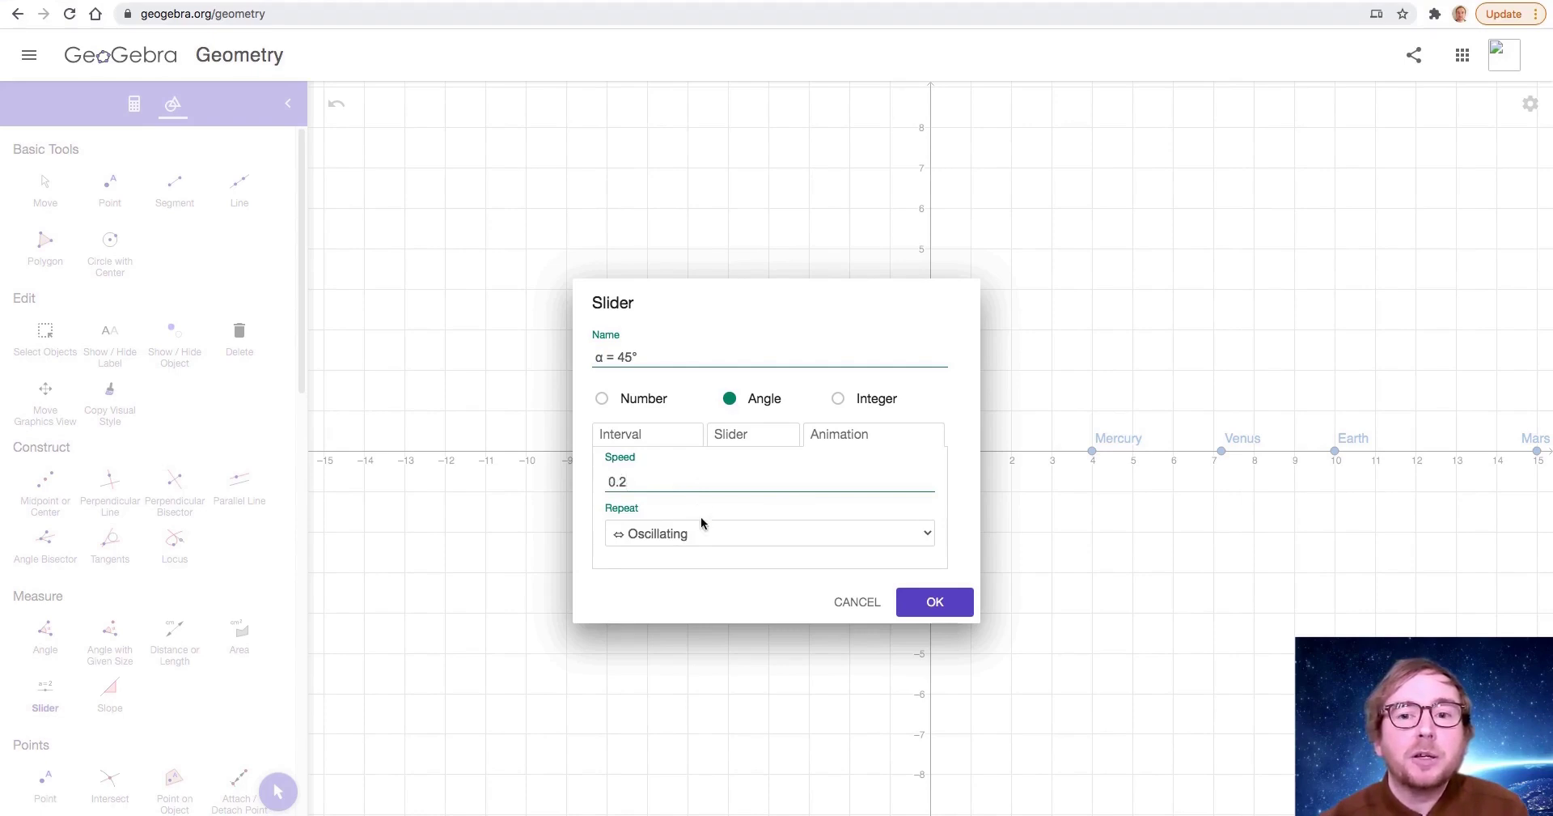
left_click(701, 530)
left_click(689, 549)
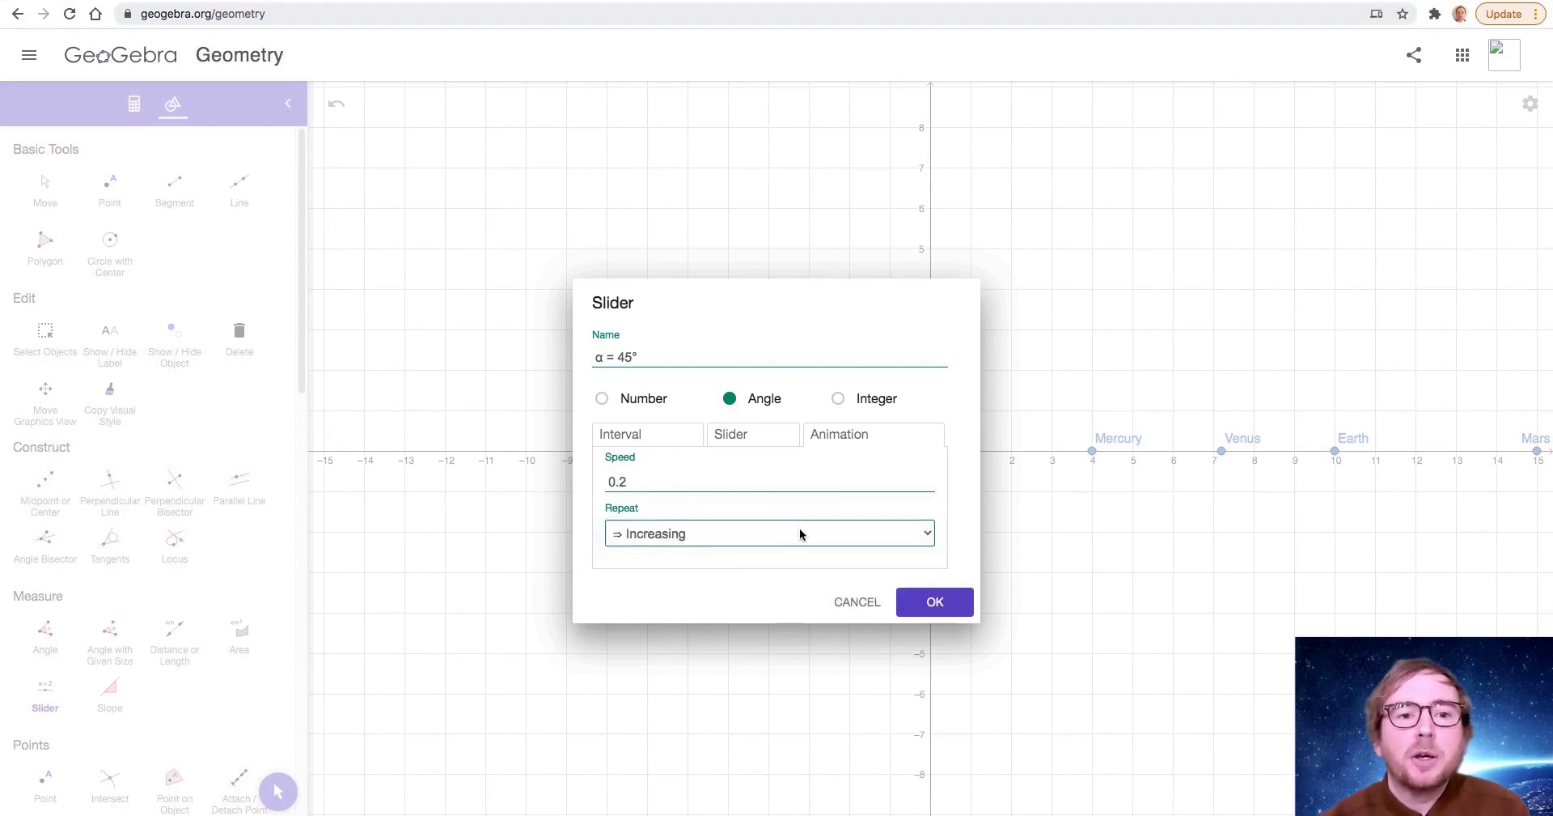
left_click(948, 604)
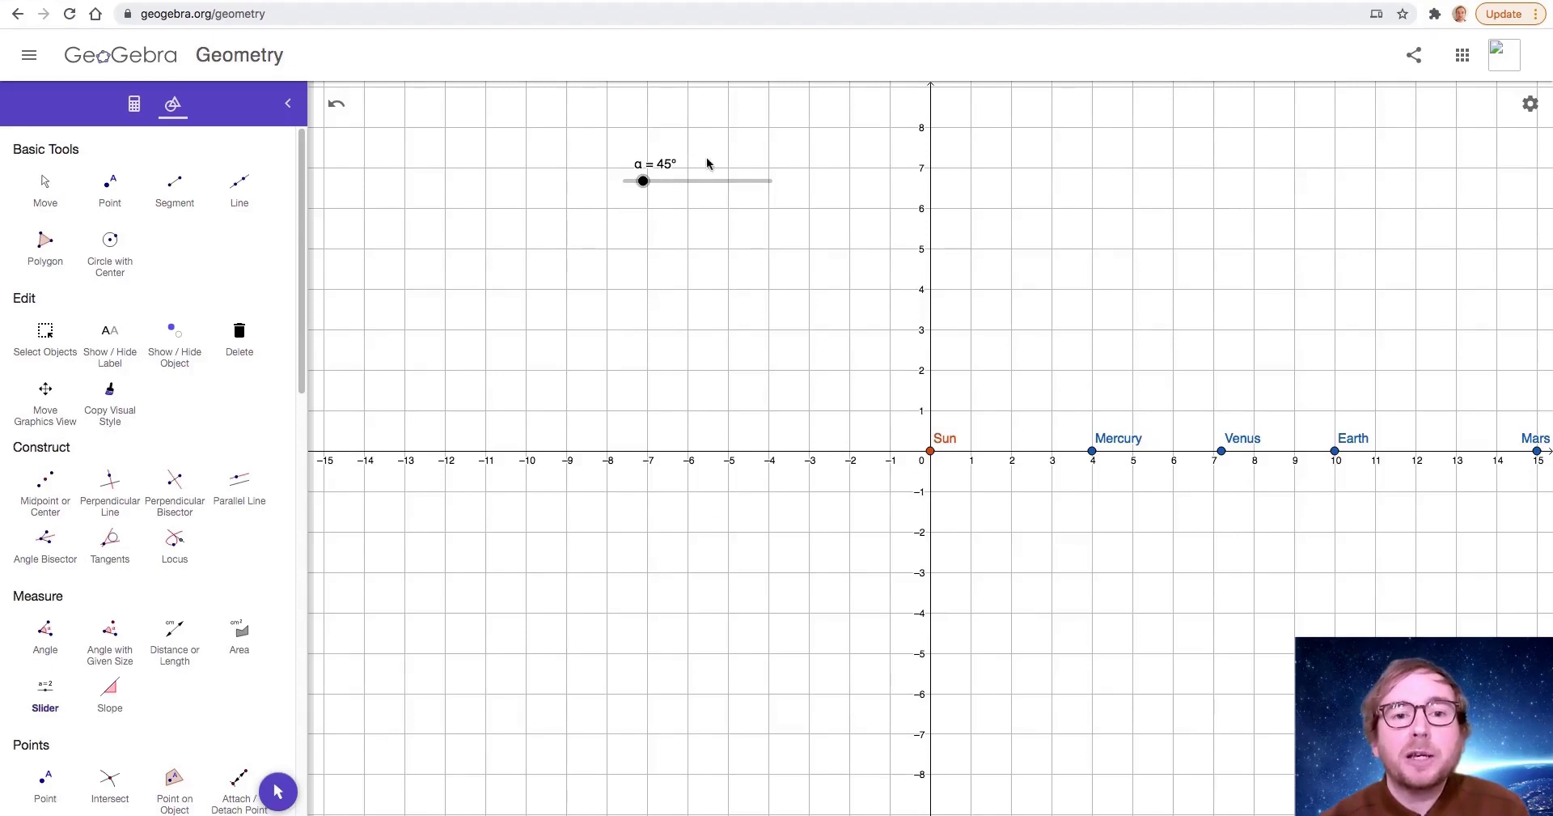
Step: Move the α slider lower-left, test its animation, then pause and reset it to 0°
left_click_drag(725, 184, 643, 204)
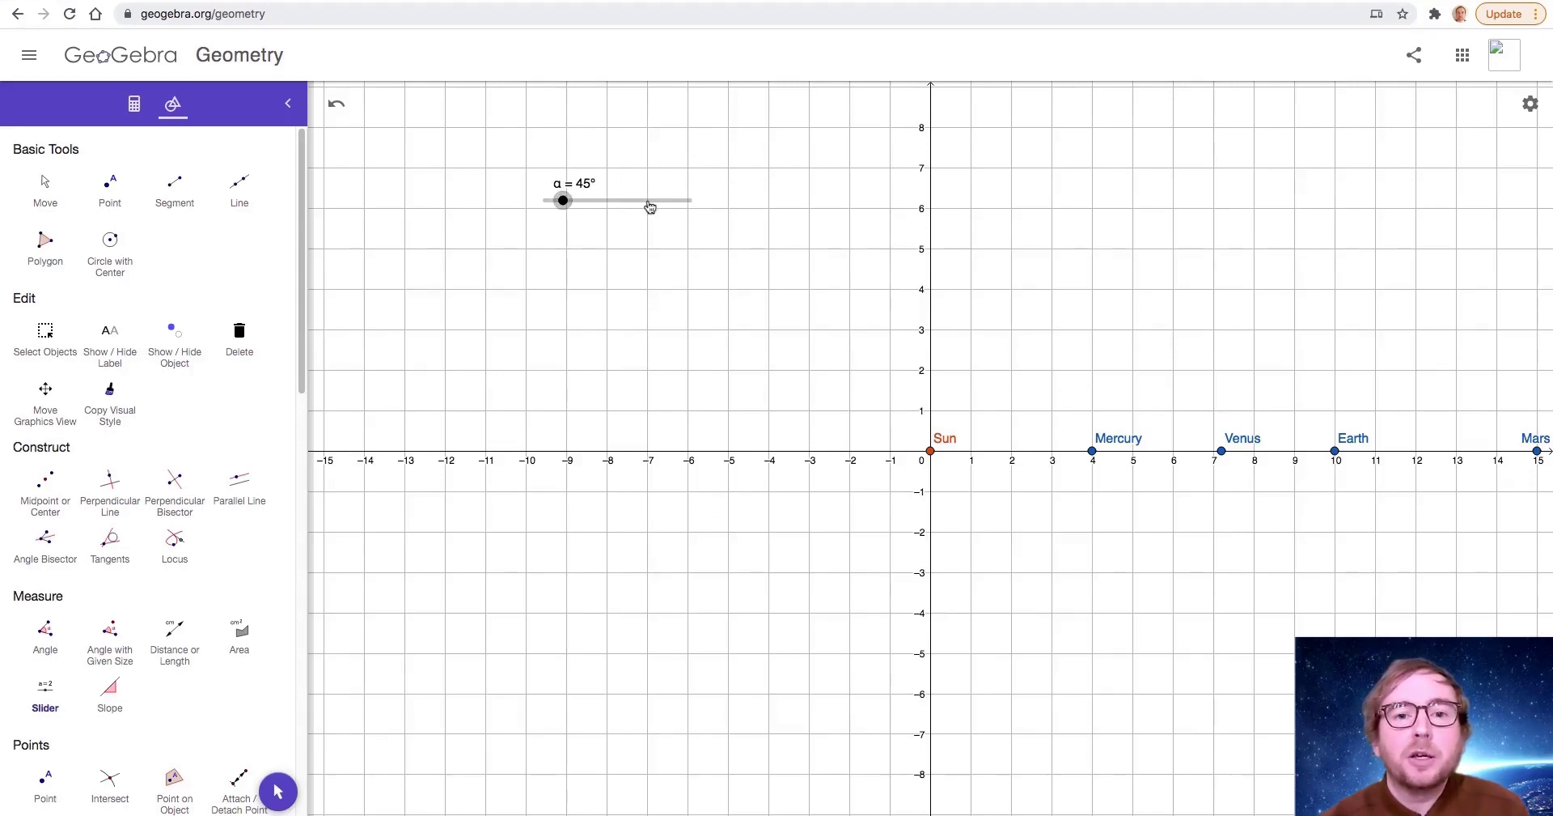
left_click(135, 107)
left_click(295, 528)
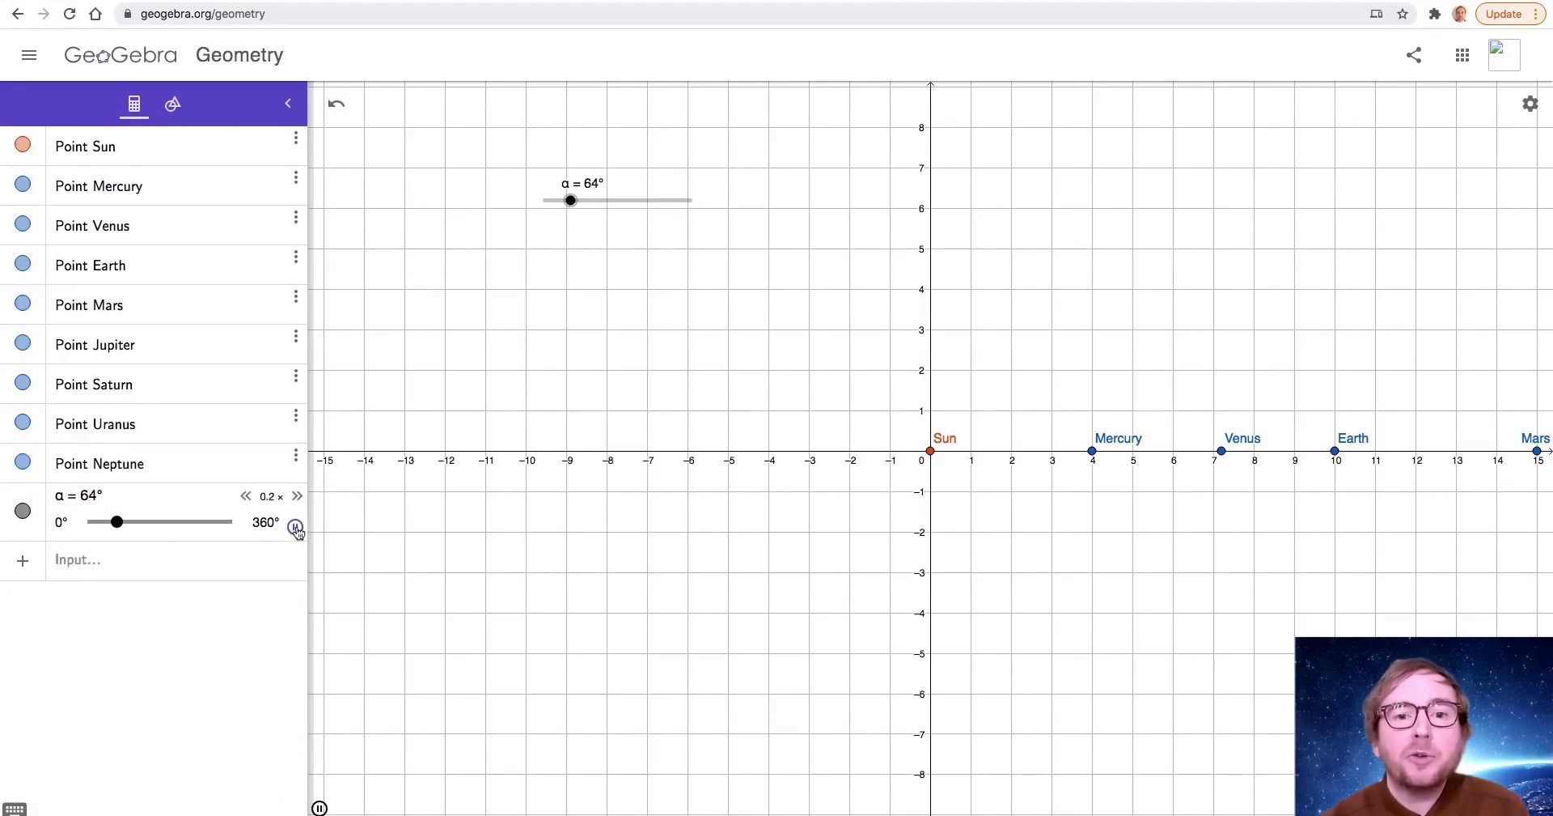
left_click(295, 527)
left_click_drag(116, 521, 59, 512)
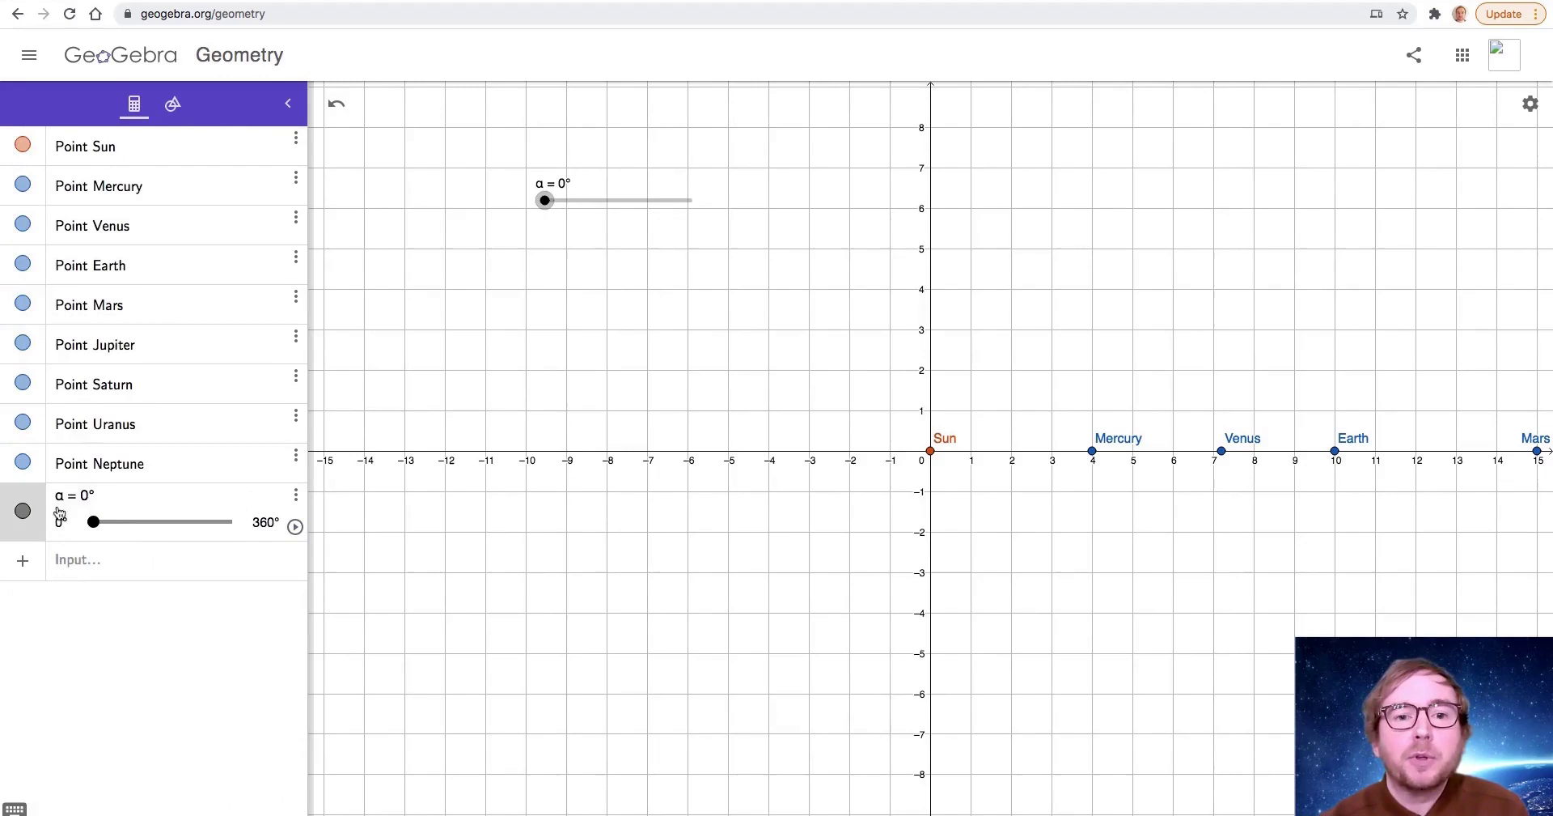
left_click(171, 106)
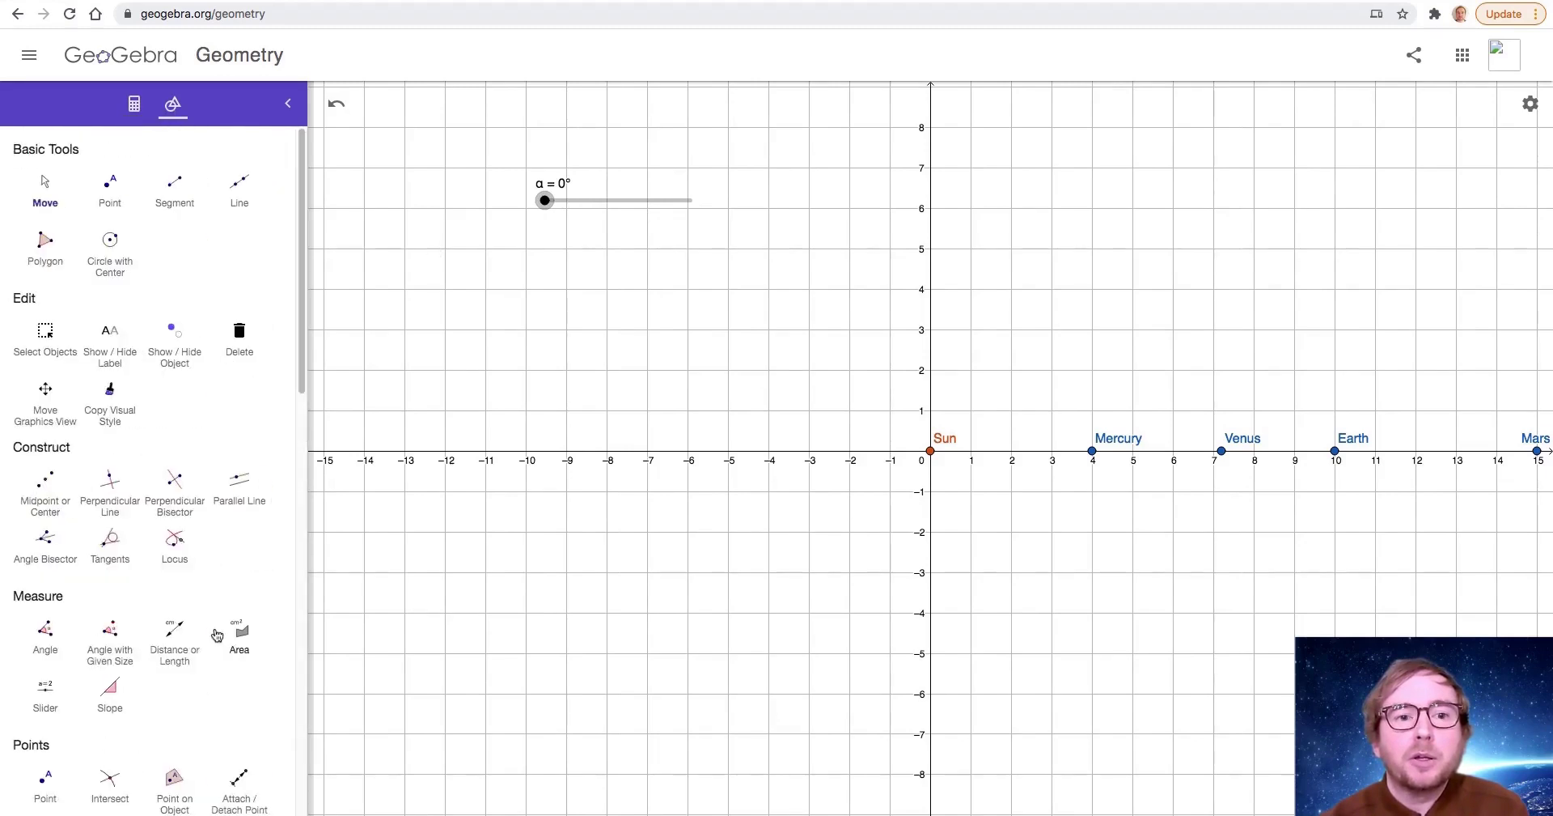
Step: Rotate Mercury about the Sun by 4.15*α, creating Mercury'
scroll(216, 635, "down", 10)
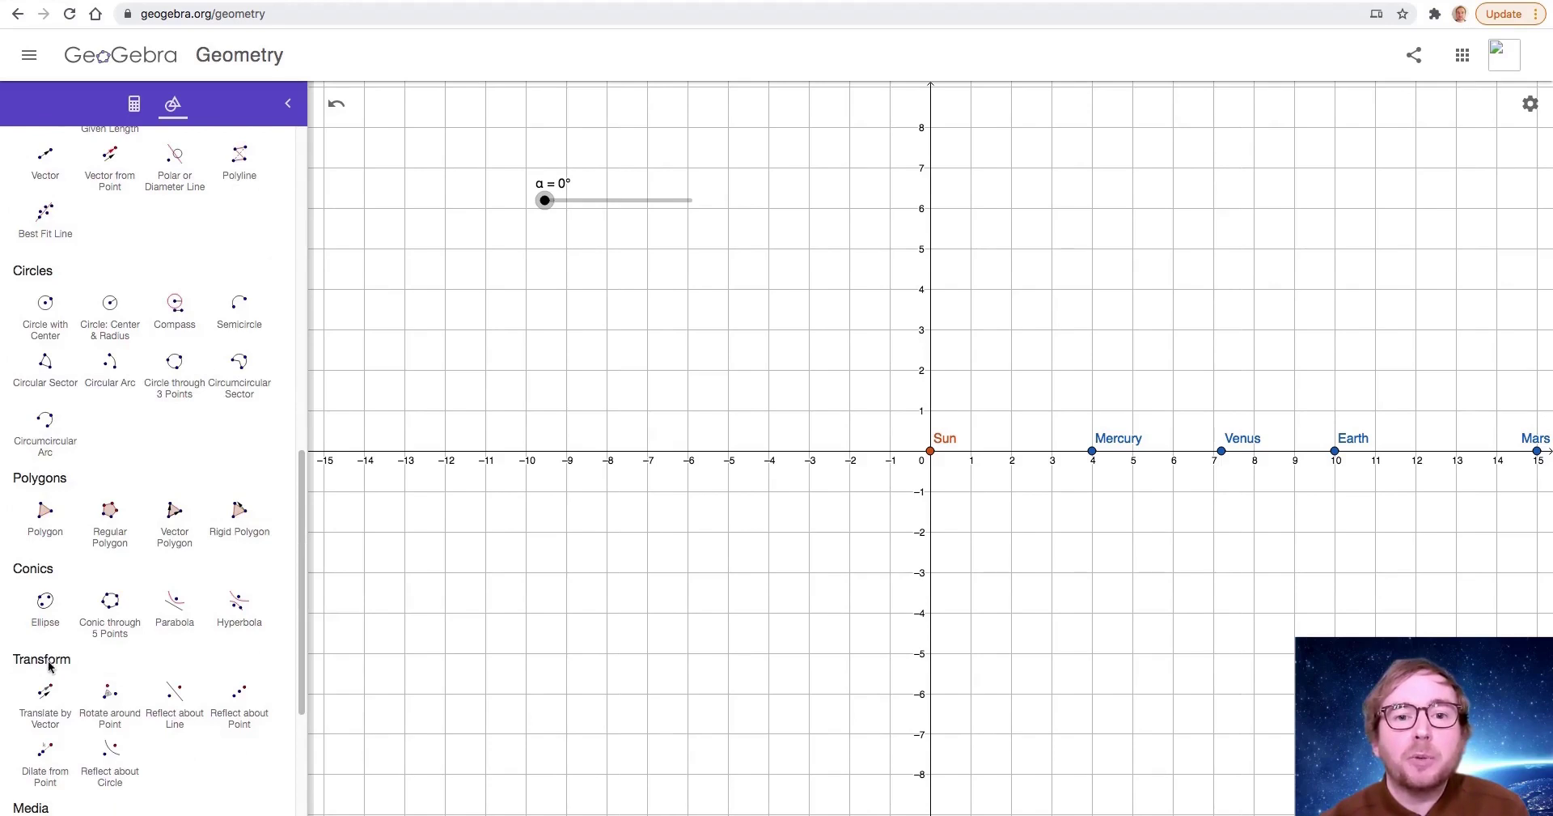
left_click(111, 698)
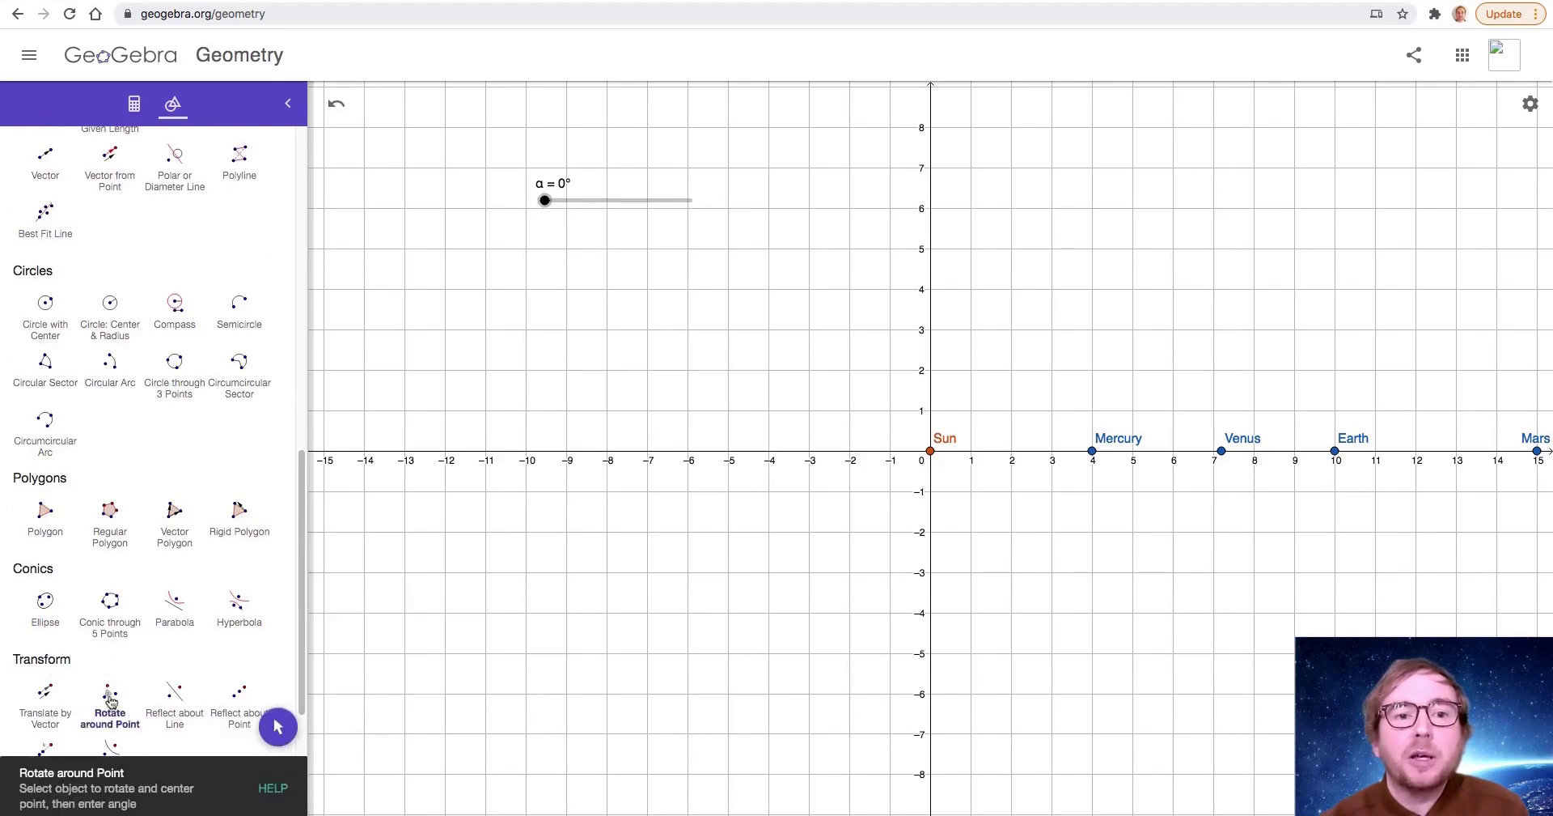
left_click(1112, 446)
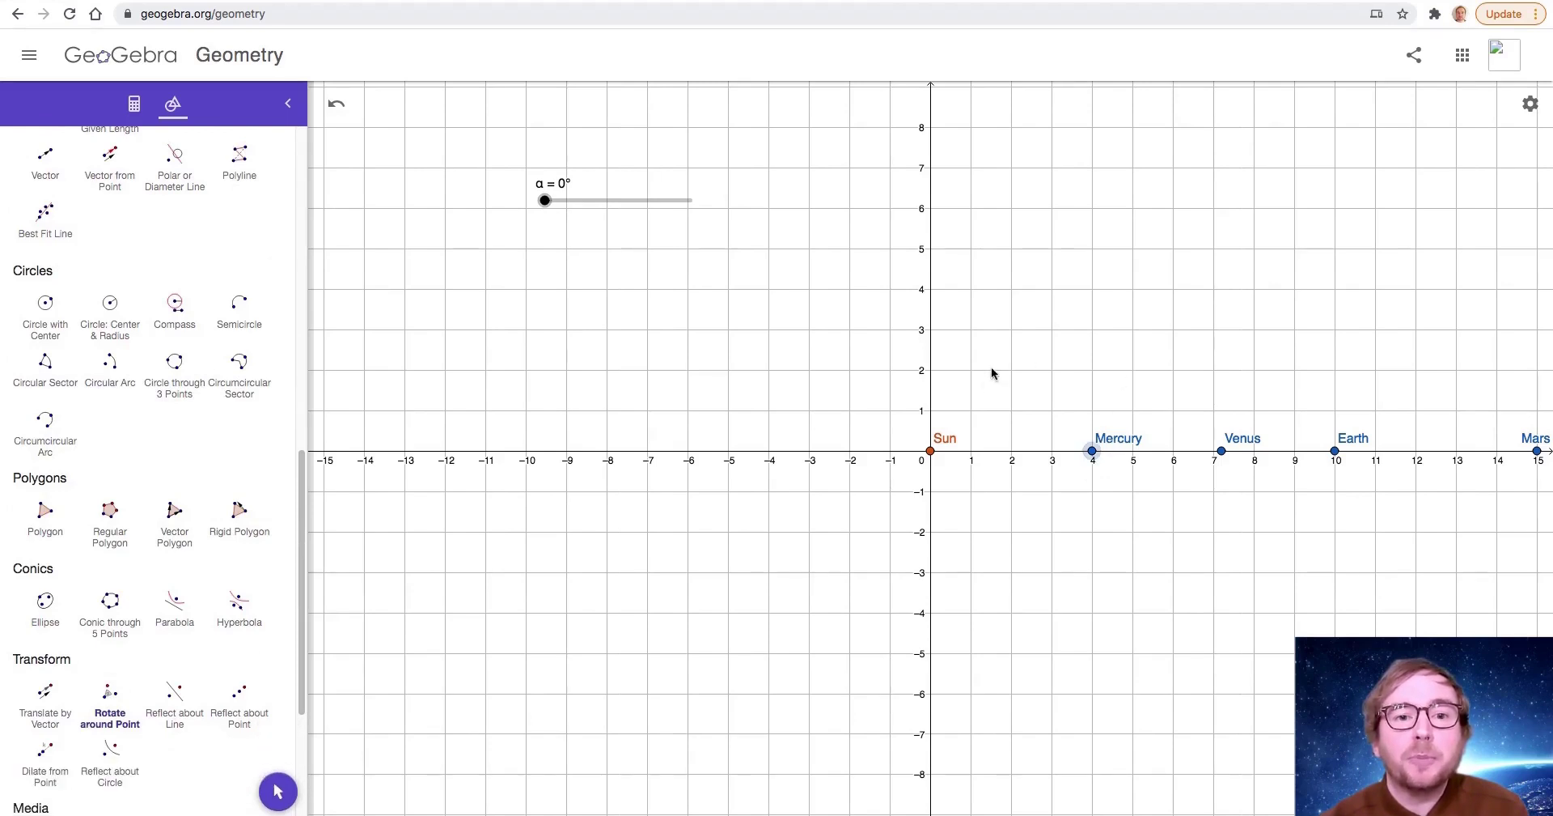
left_click(948, 440)
left_click(610, 434)
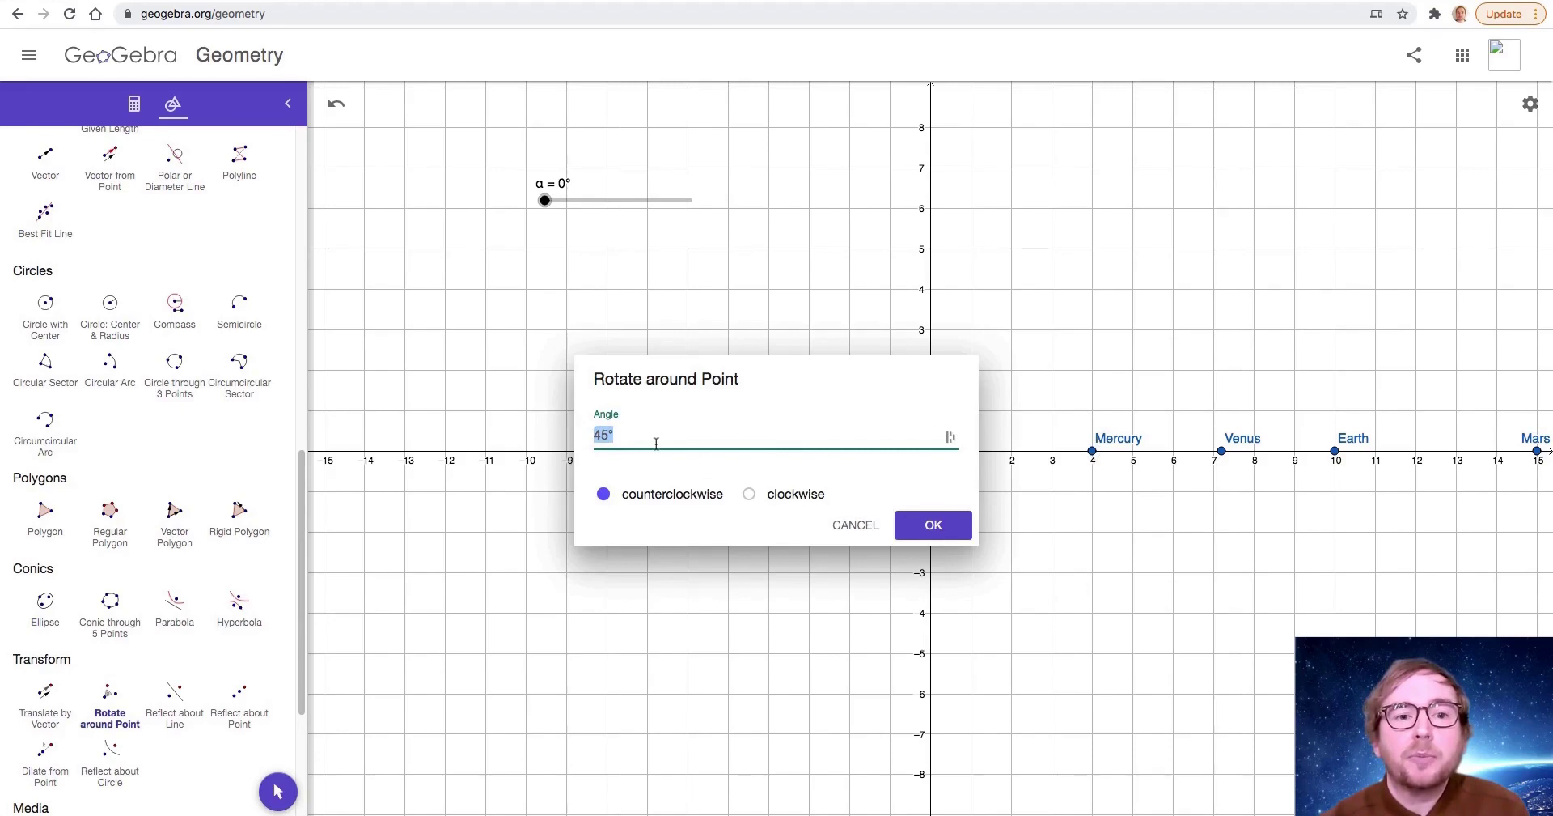
type("4.")
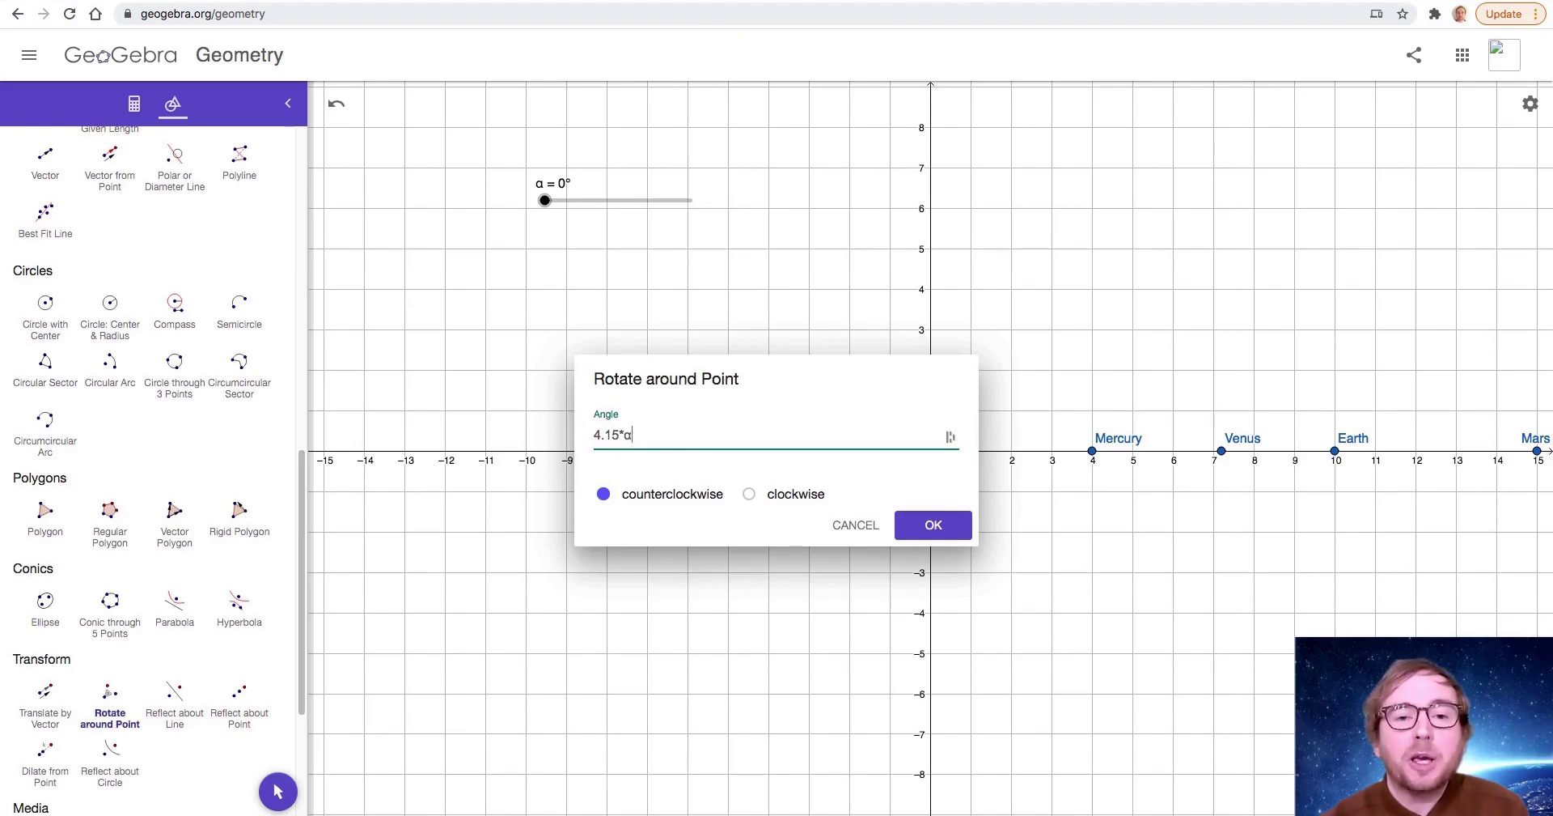
type("15*α")
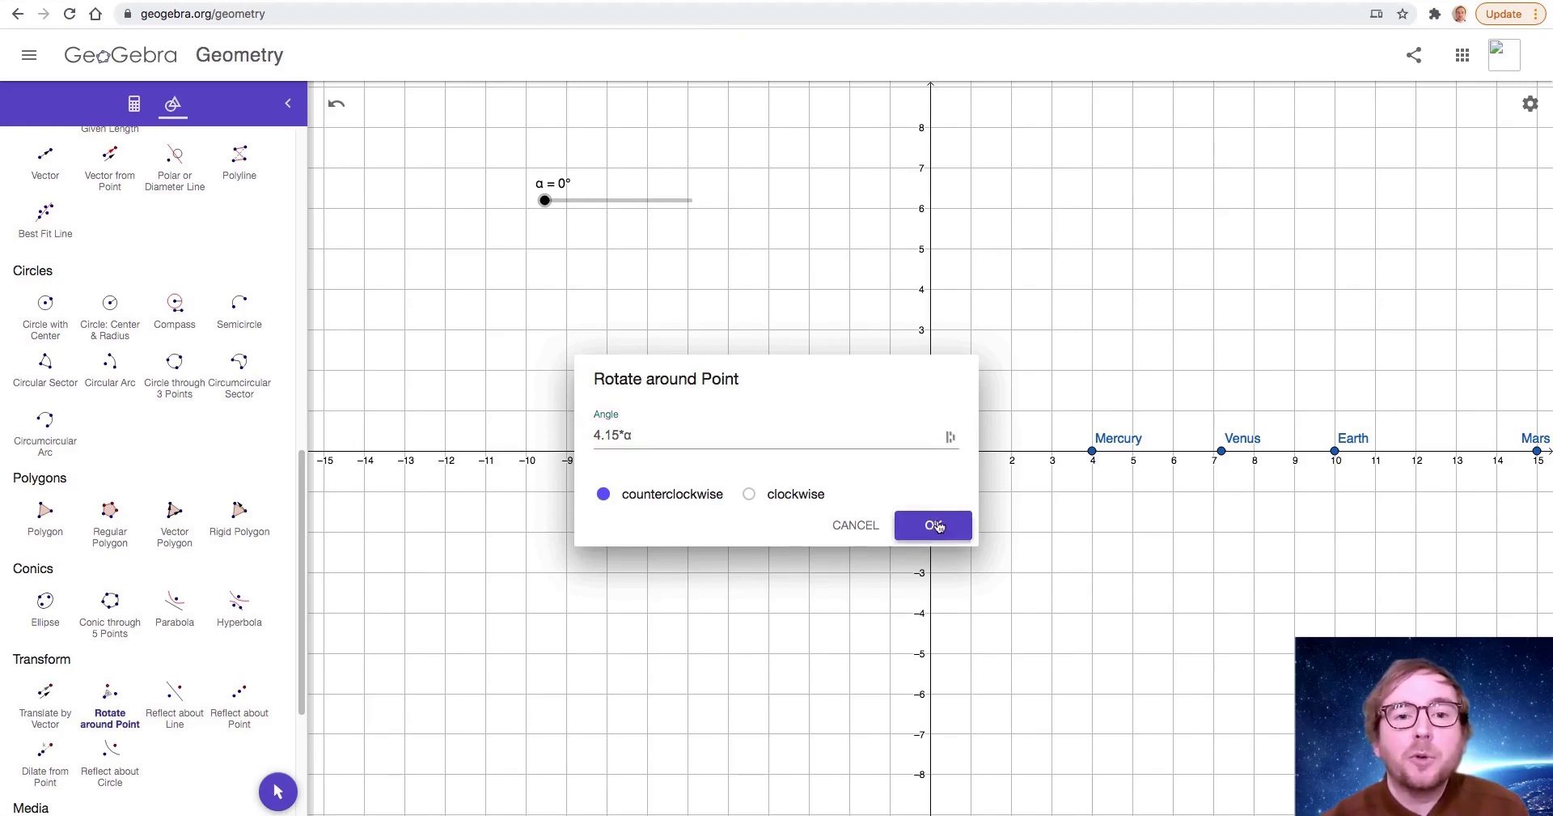
left_click(939, 526)
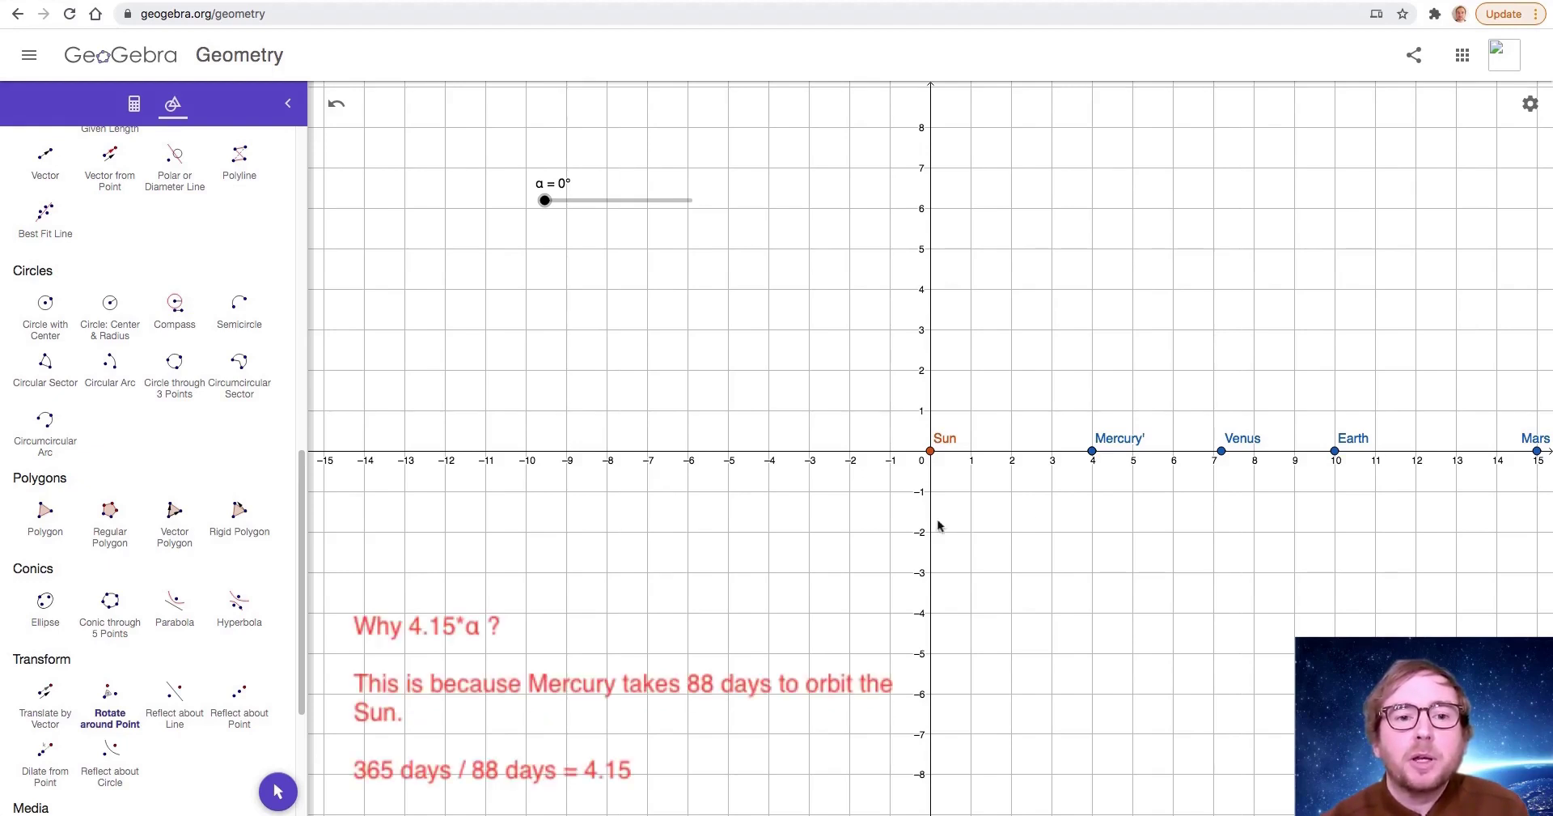
Step: Rotate Venus about the Sun by 1.63*α and Earth by 1*α
left_click(1225, 450)
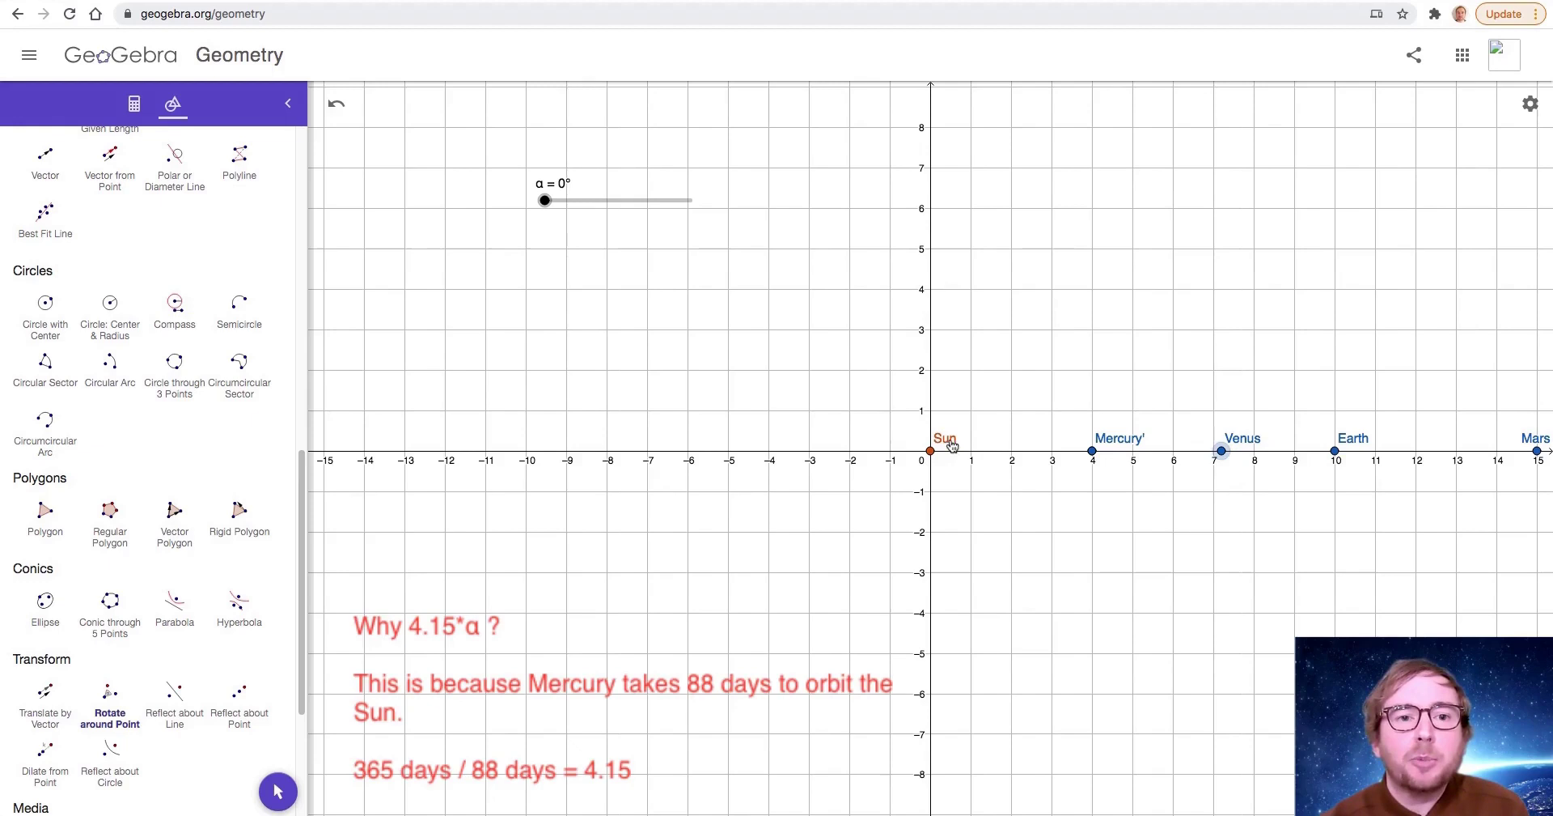
left_click(951, 444)
left_click_drag(615, 435, 556, 439)
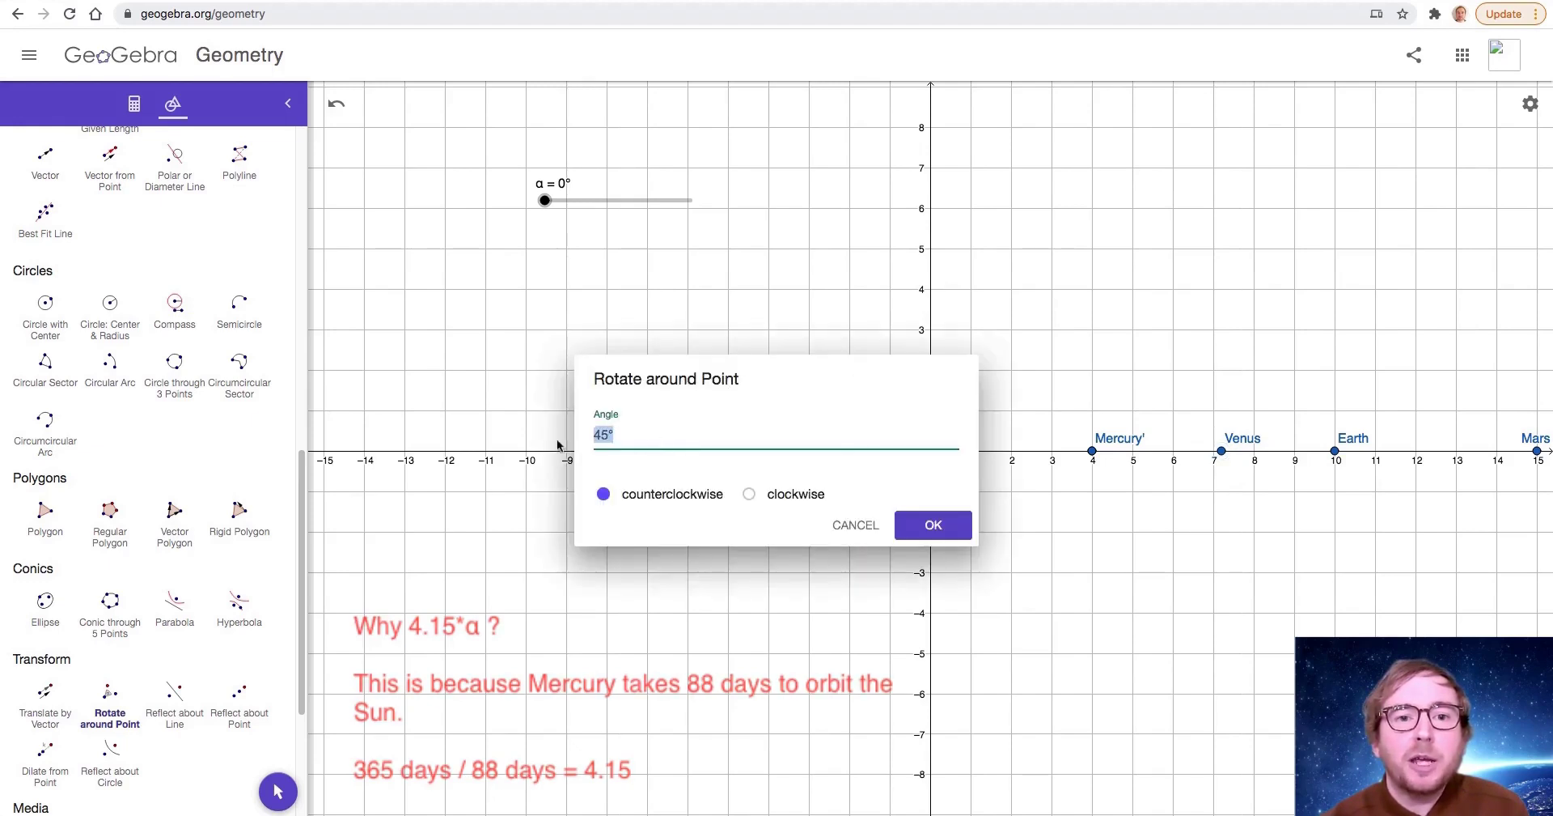
type("1.6")
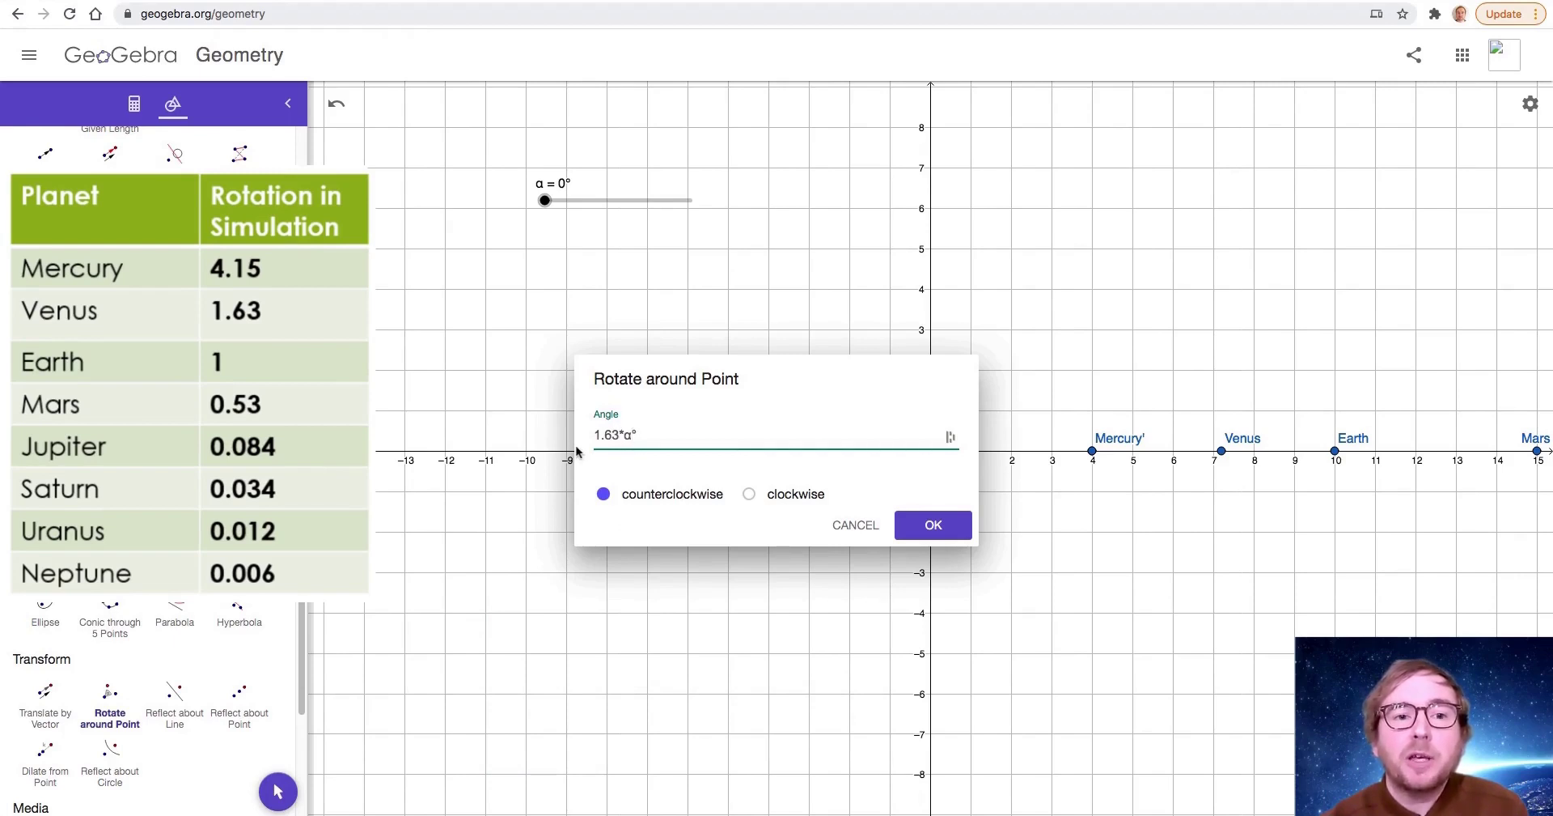
type("3*α")
left_click(938, 522)
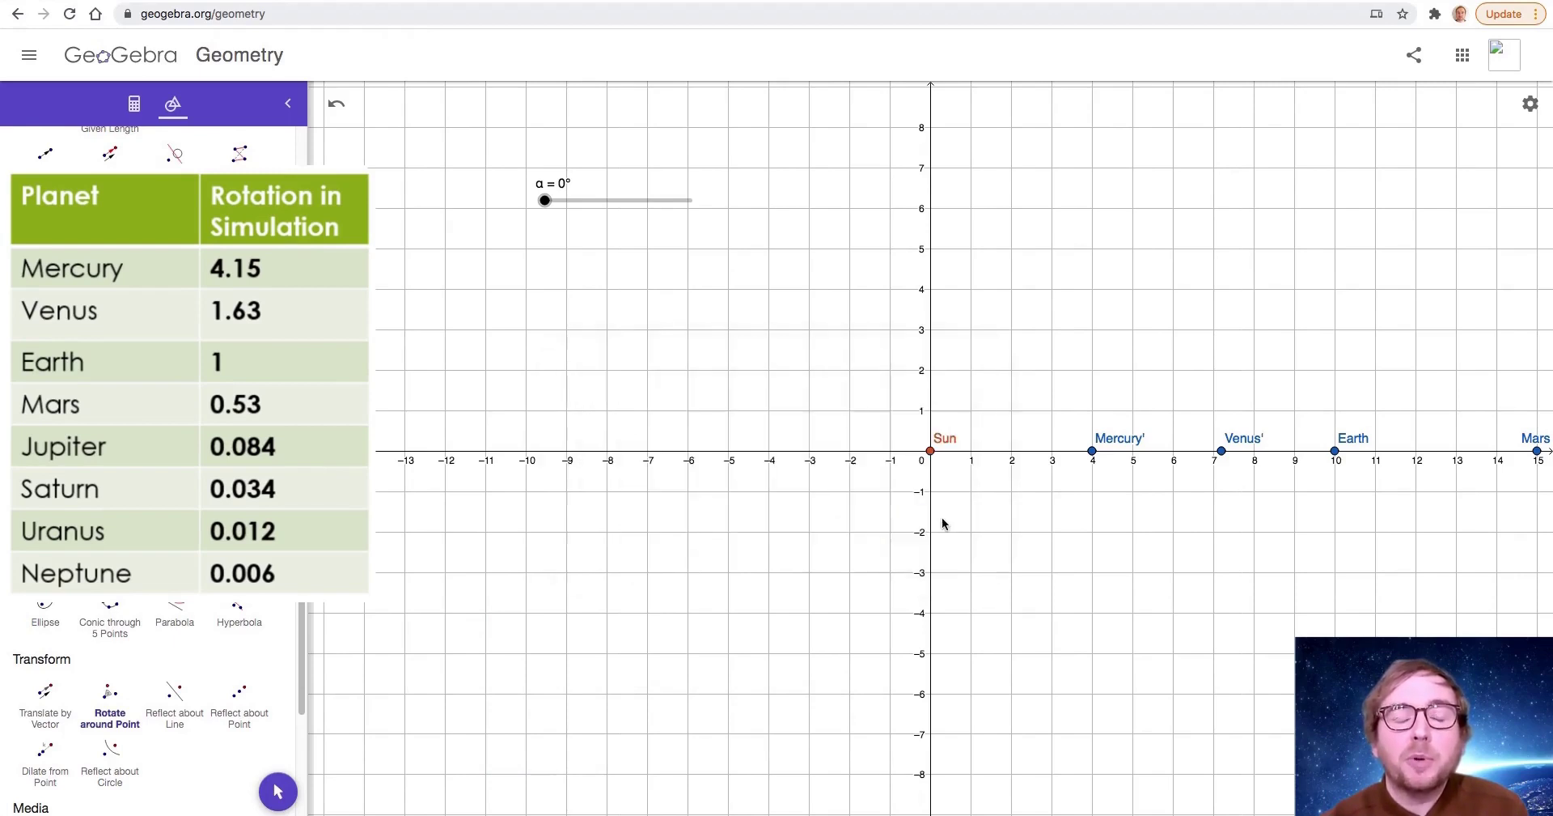
left_click(1342, 448)
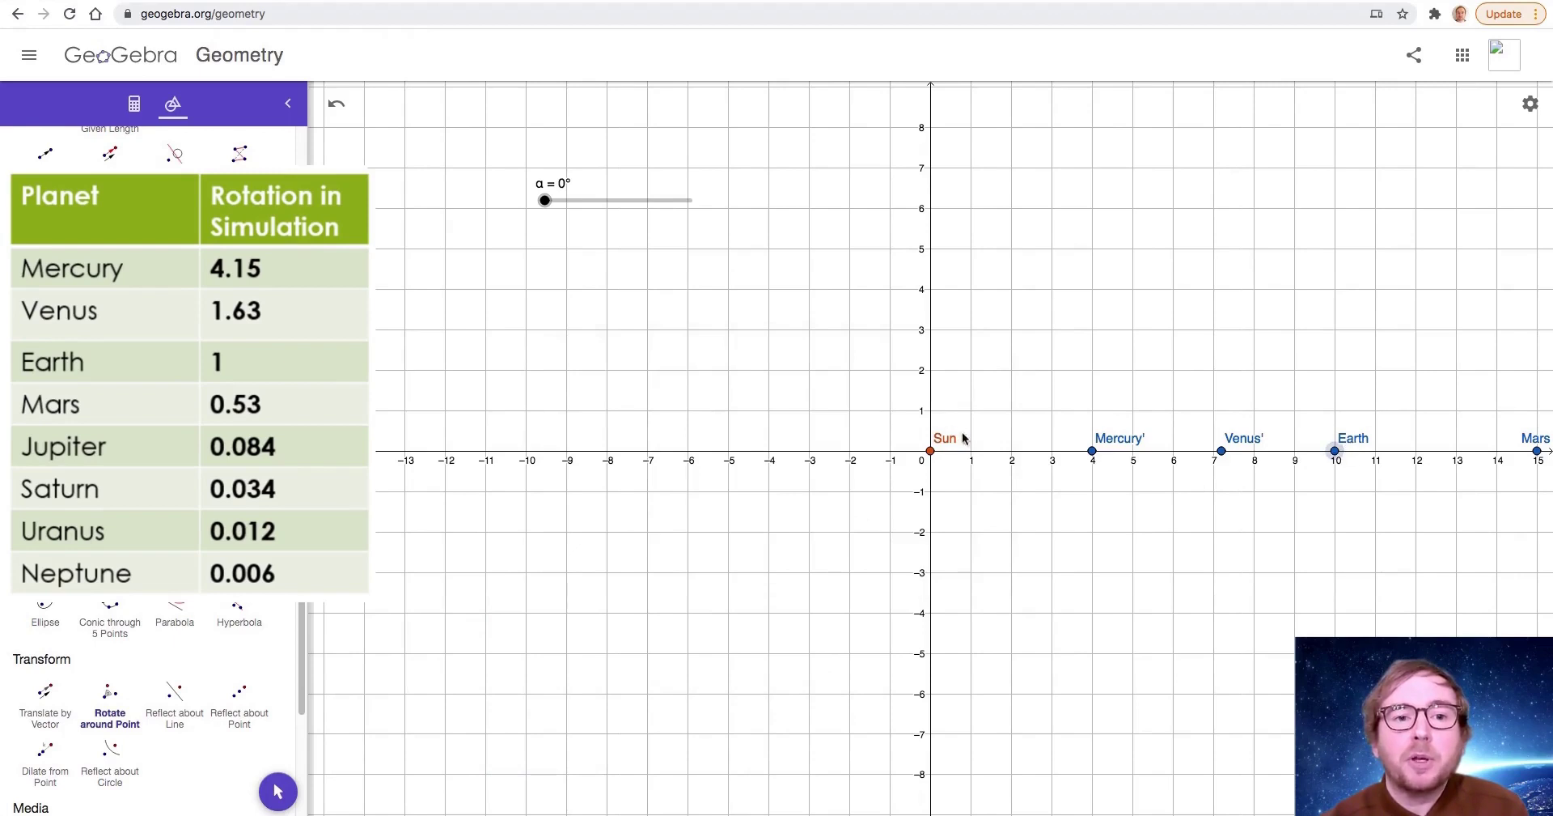
left_click(959, 440)
left_click_drag(687, 445, 572, 441)
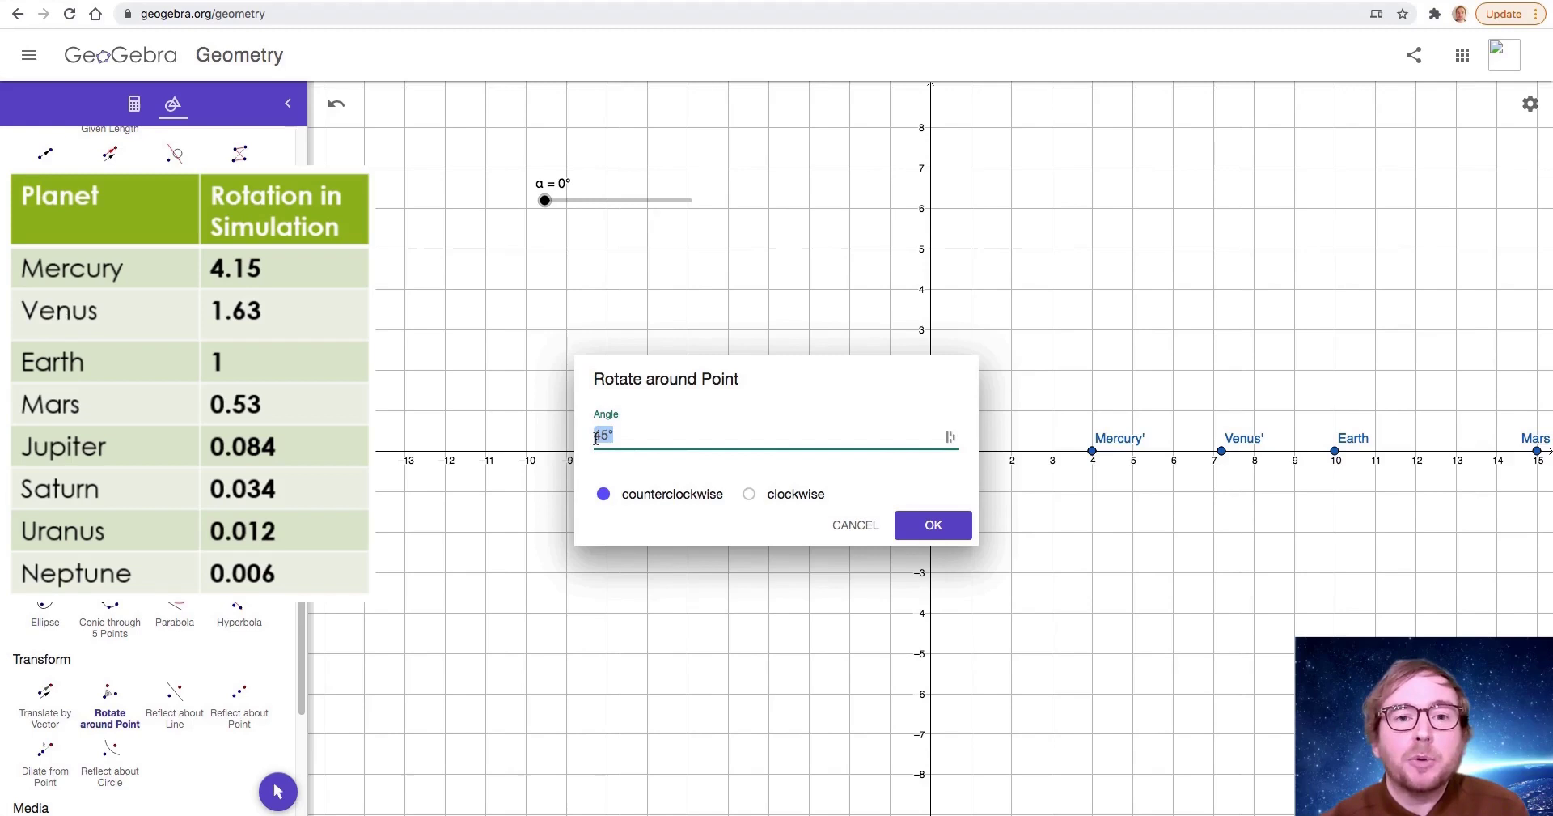
type("1*α")
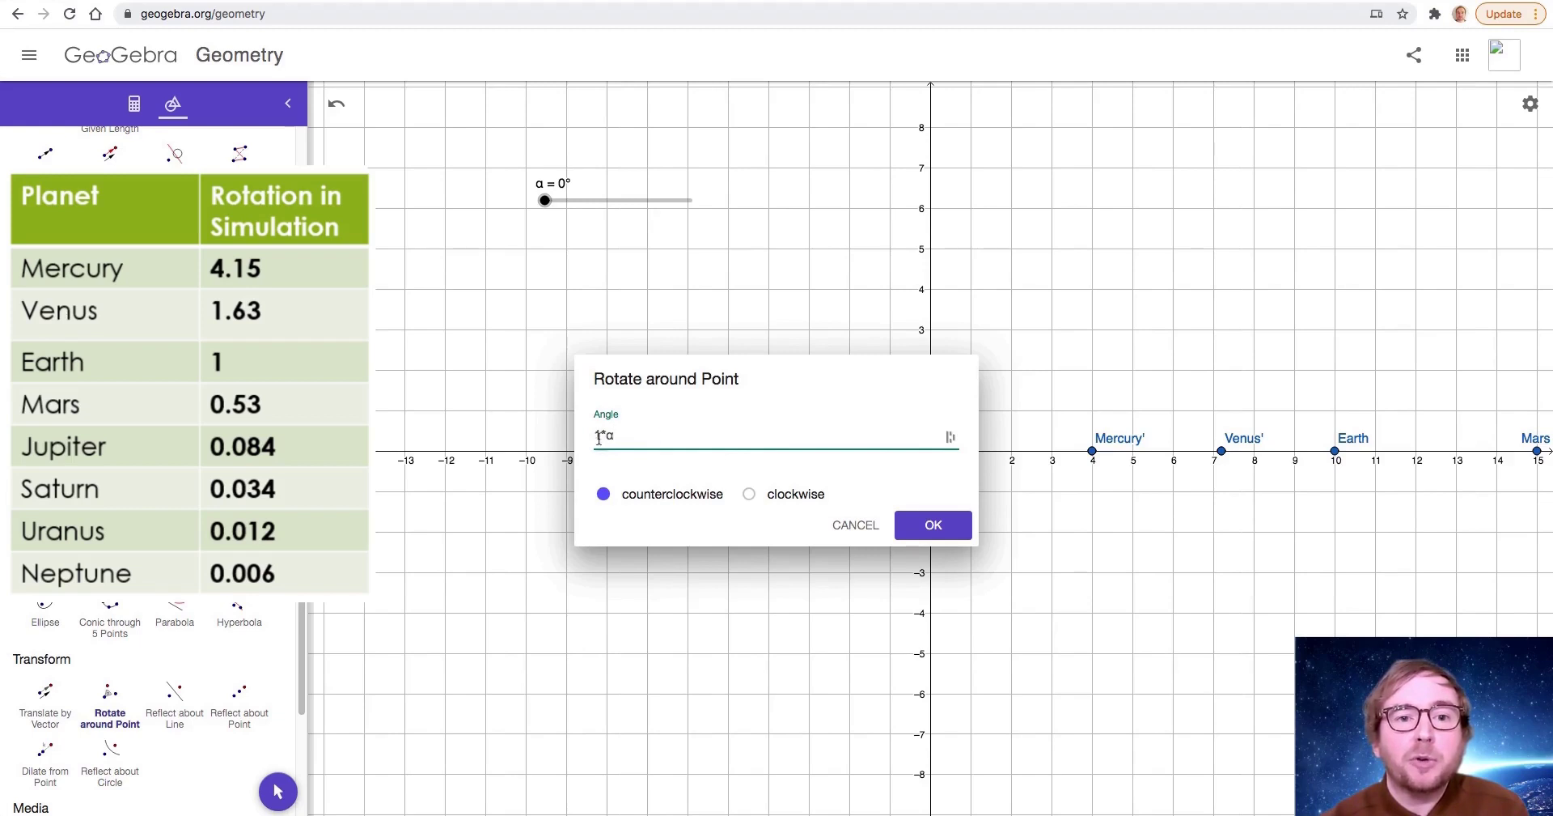
left_click(938, 524)
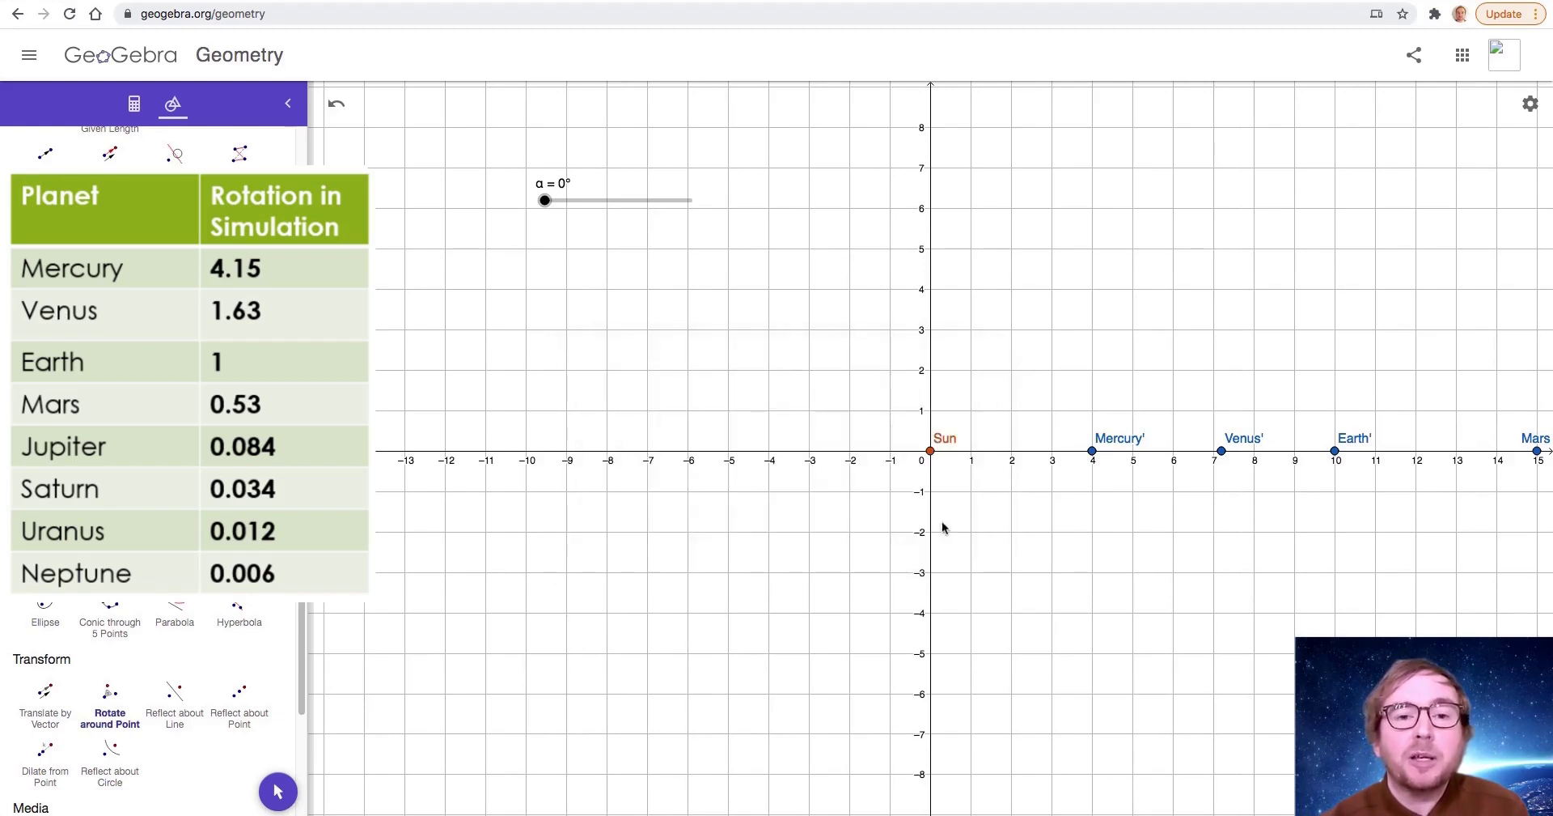
Step: Rotate Mars about the Sun by 0.53*α and Jupiter by 0.084*α
left_click(1531, 445)
left_click(932, 450)
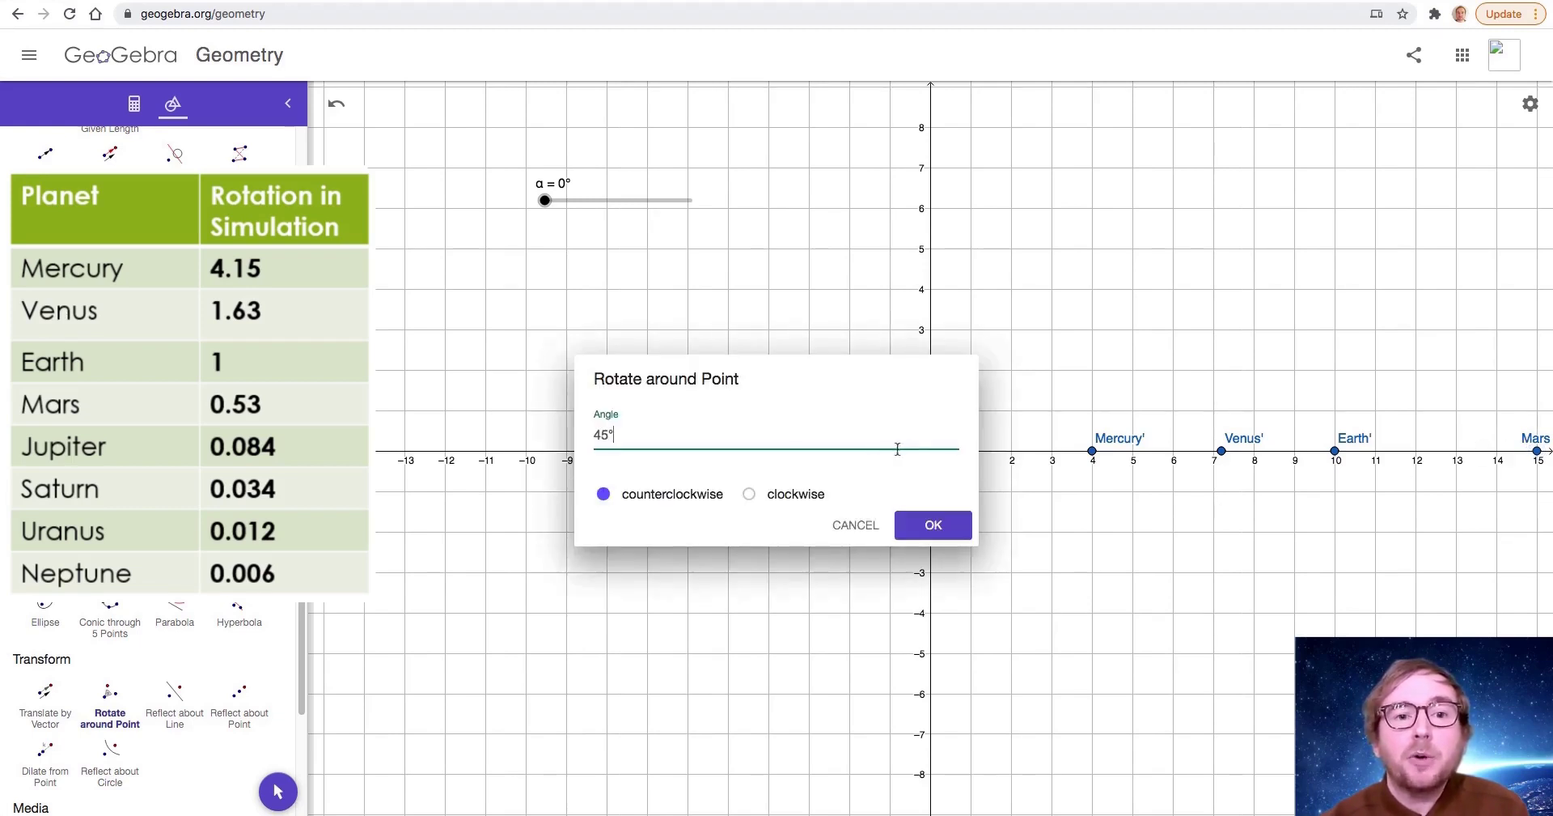
left_click_drag(633, 436, 571, 440)
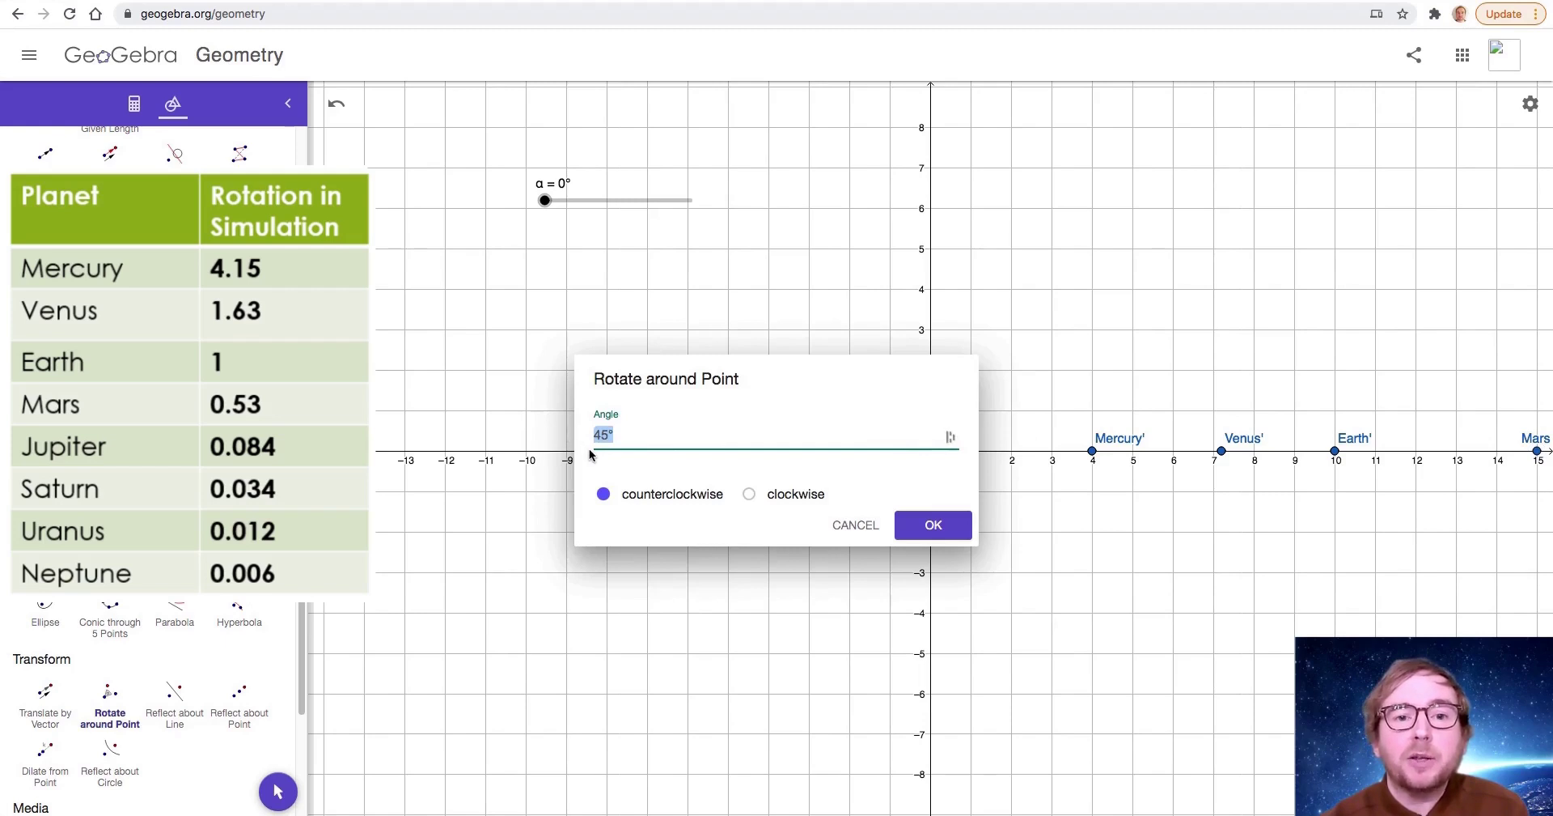
type("0.53")
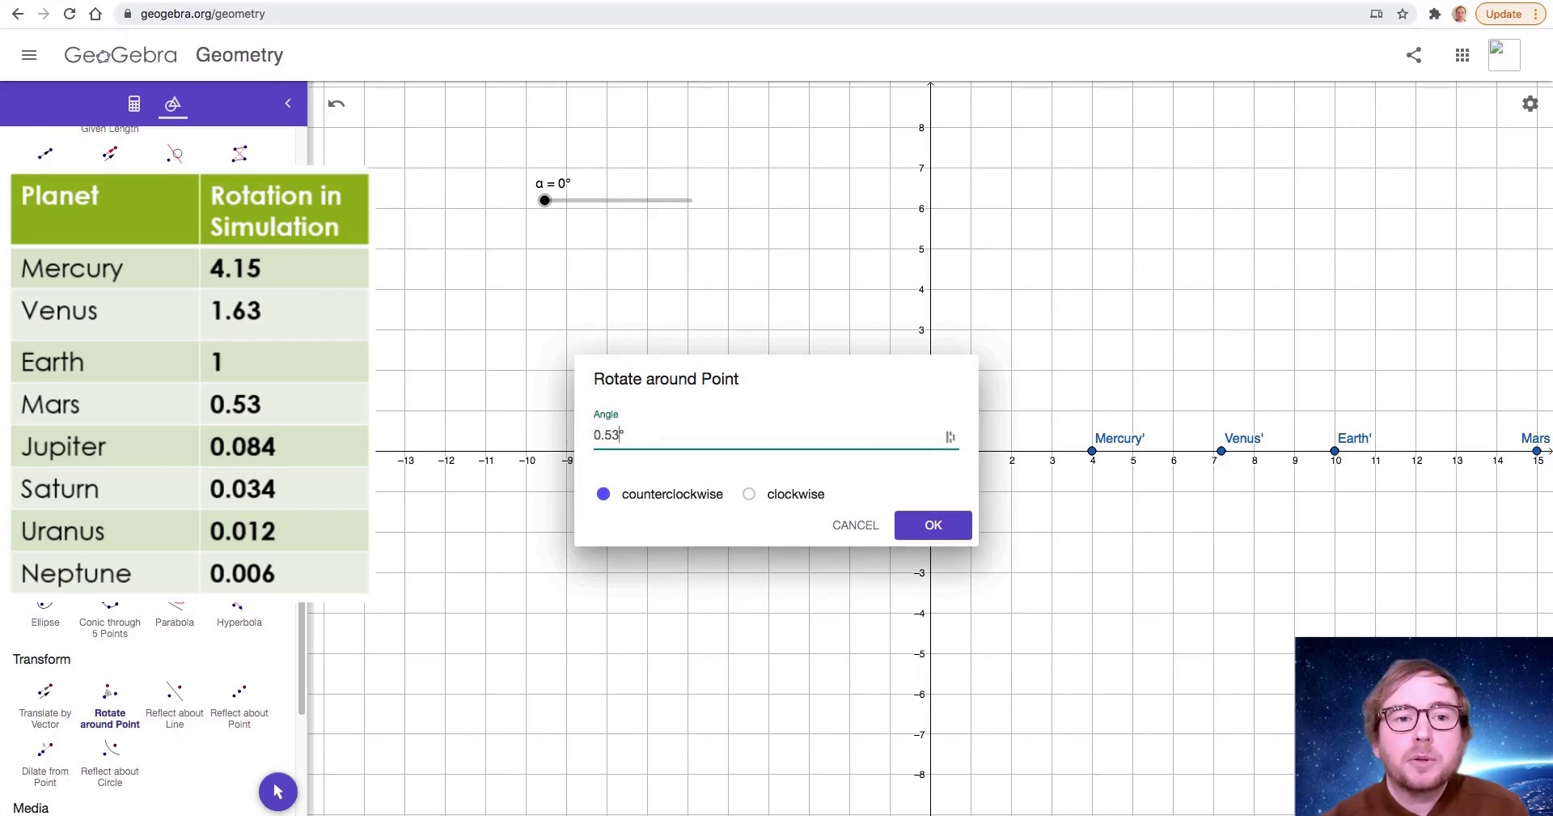
type("*α")
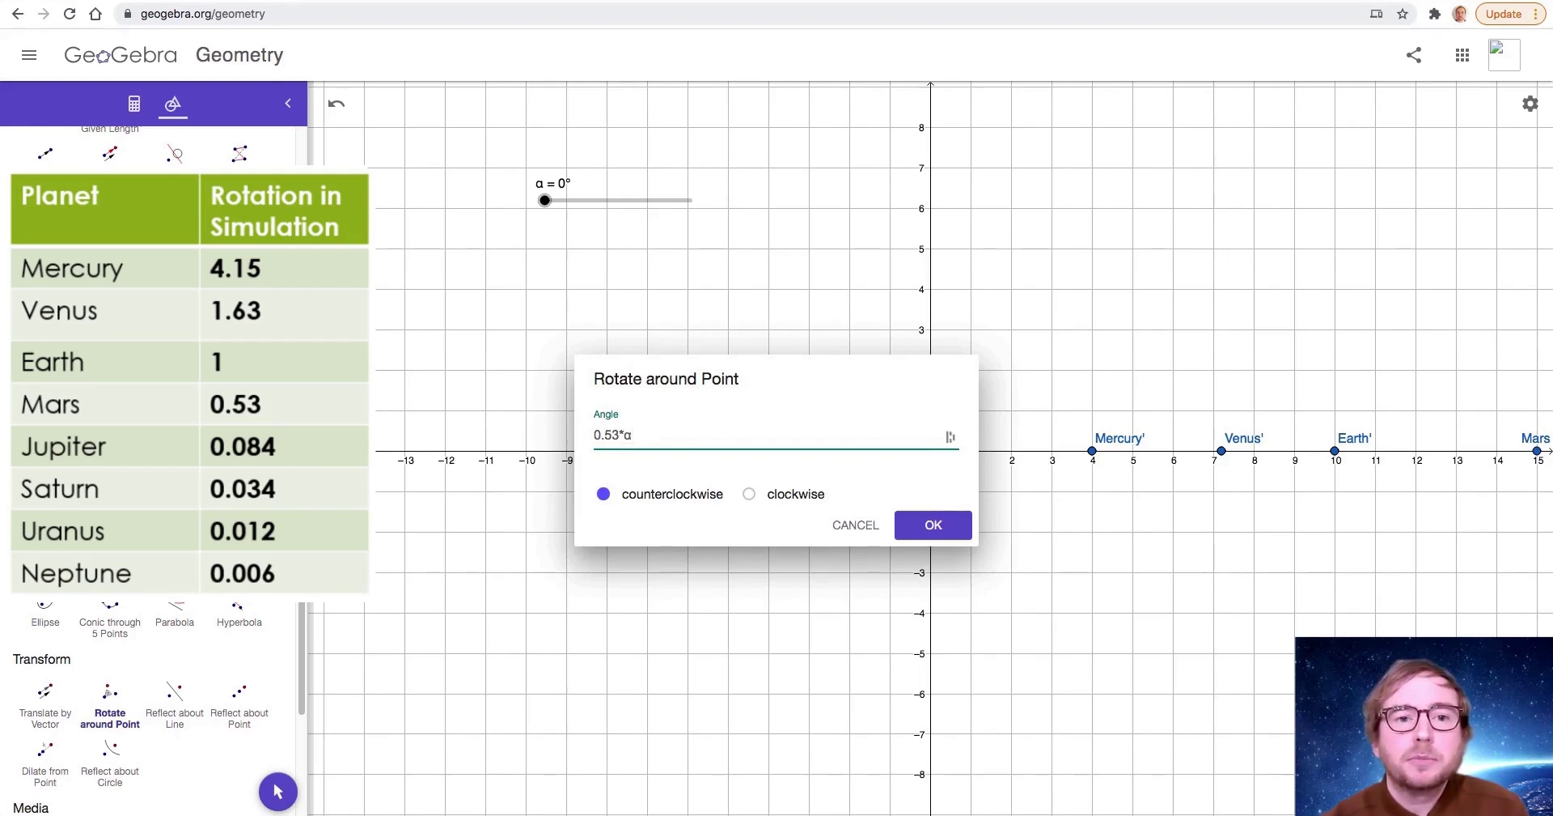
left_click(937, 528)
scroll(920, 542, "down", 5)
left_click(1409, 493)
left_click(518, 493)
key("BackSpace")
key("BackSpace")
type("0.084*α")
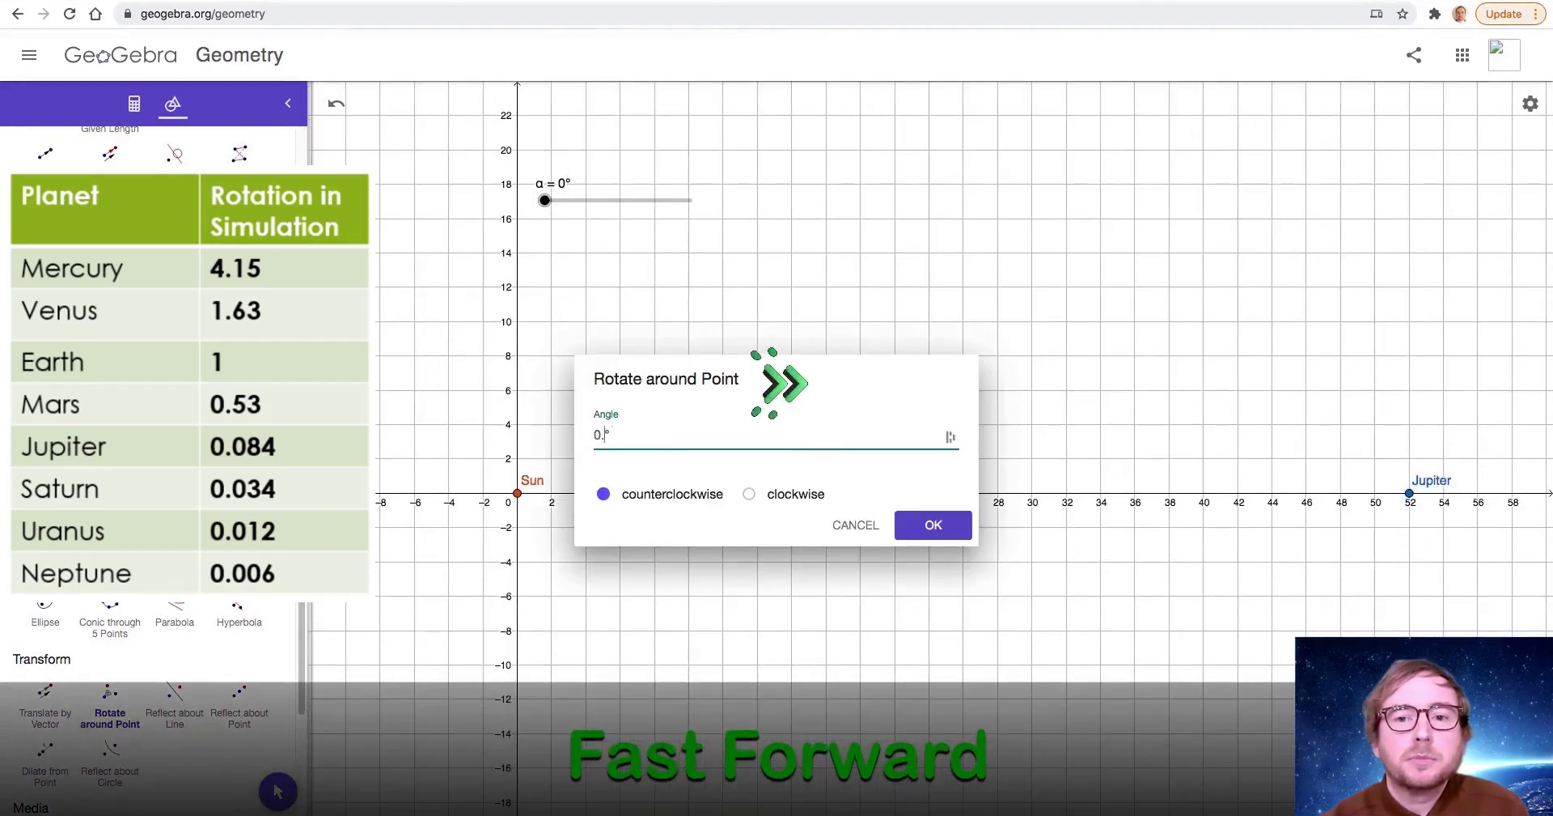
left_click(934, 524)
Step: Rotate Saturn about the Sun by 0.034*α and Uranus by 0.012*α
left_click_drag(1148, 544, 1369, 542)
left_click(1329, 496)
left_click(657, 487)
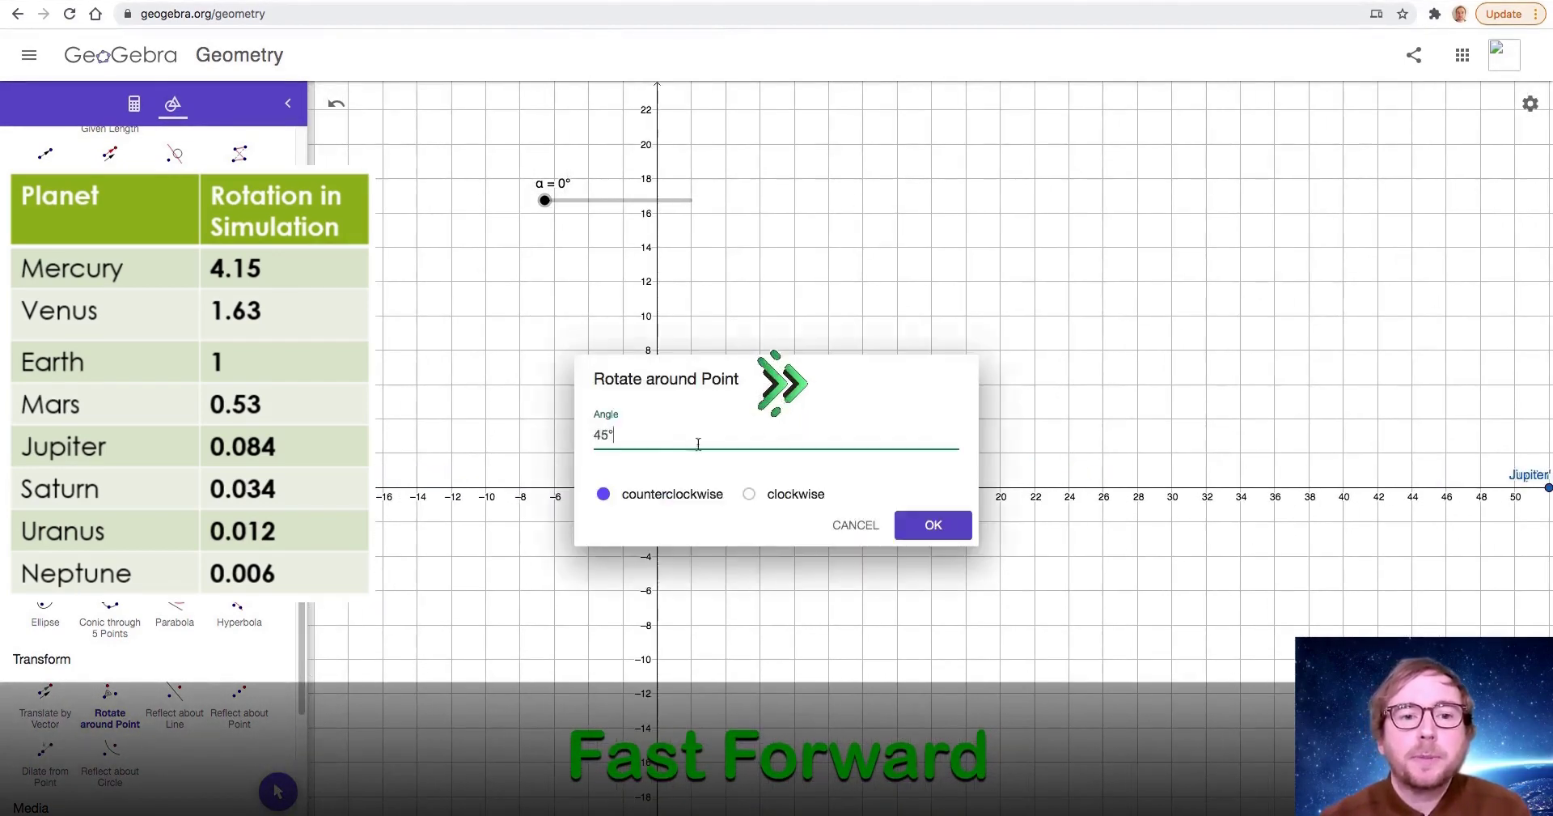
key("BackSpace")
key("BackSpace")
type("0.034*α")
left_click(931, 524)
left_click_drag(1324, 593, 389, 566)
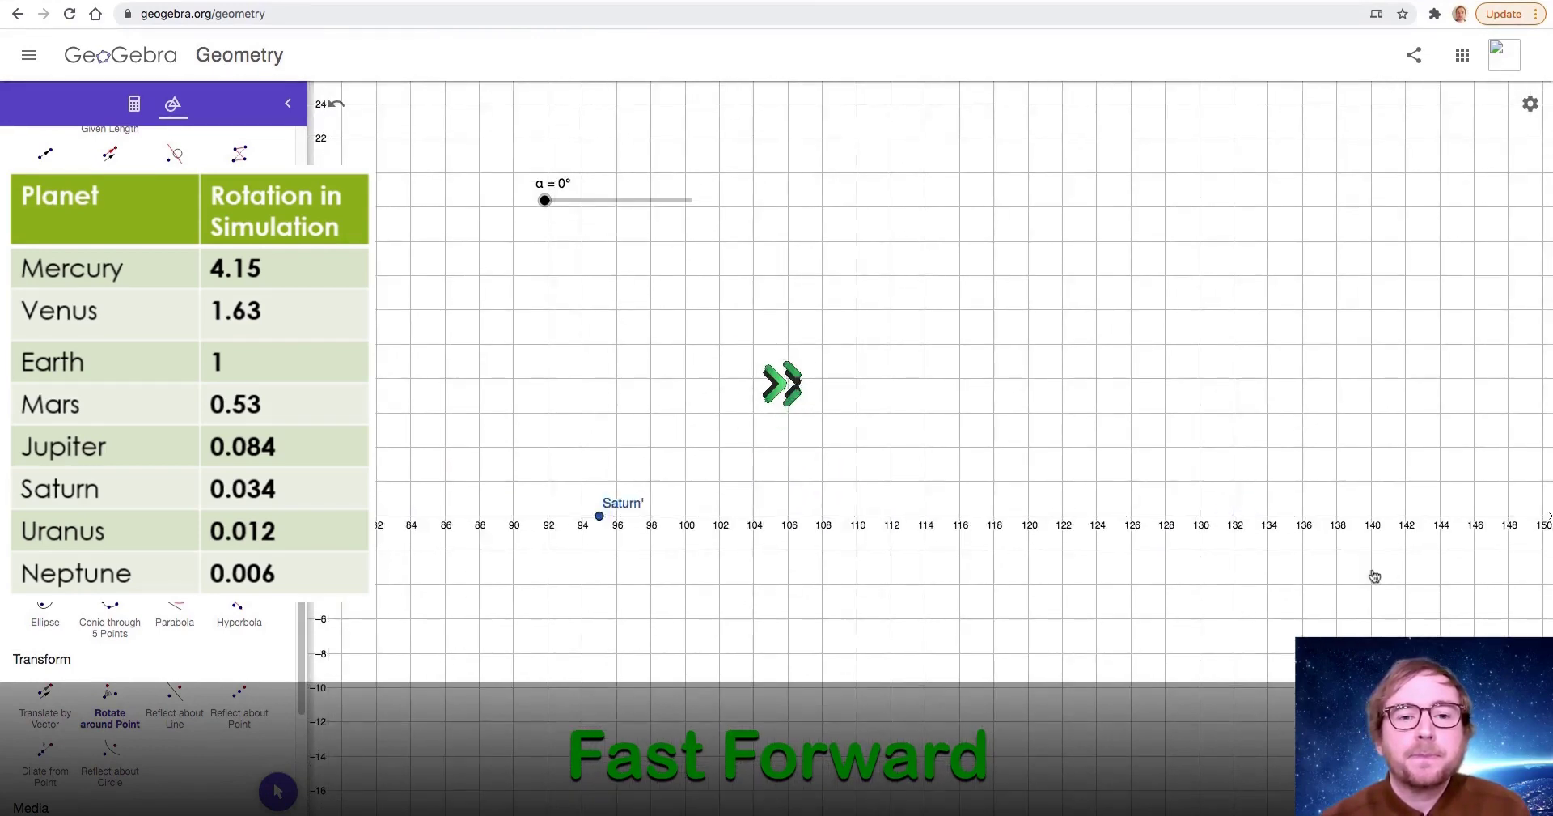
left_click_drag(1373, 572, 929, 590)
left_click(1397, 496)
left_click_drag(388, 558, 1370, 543)
left_click(463, 481)
key("BackSpace")
key("BackSpace")
type("0.012*α")
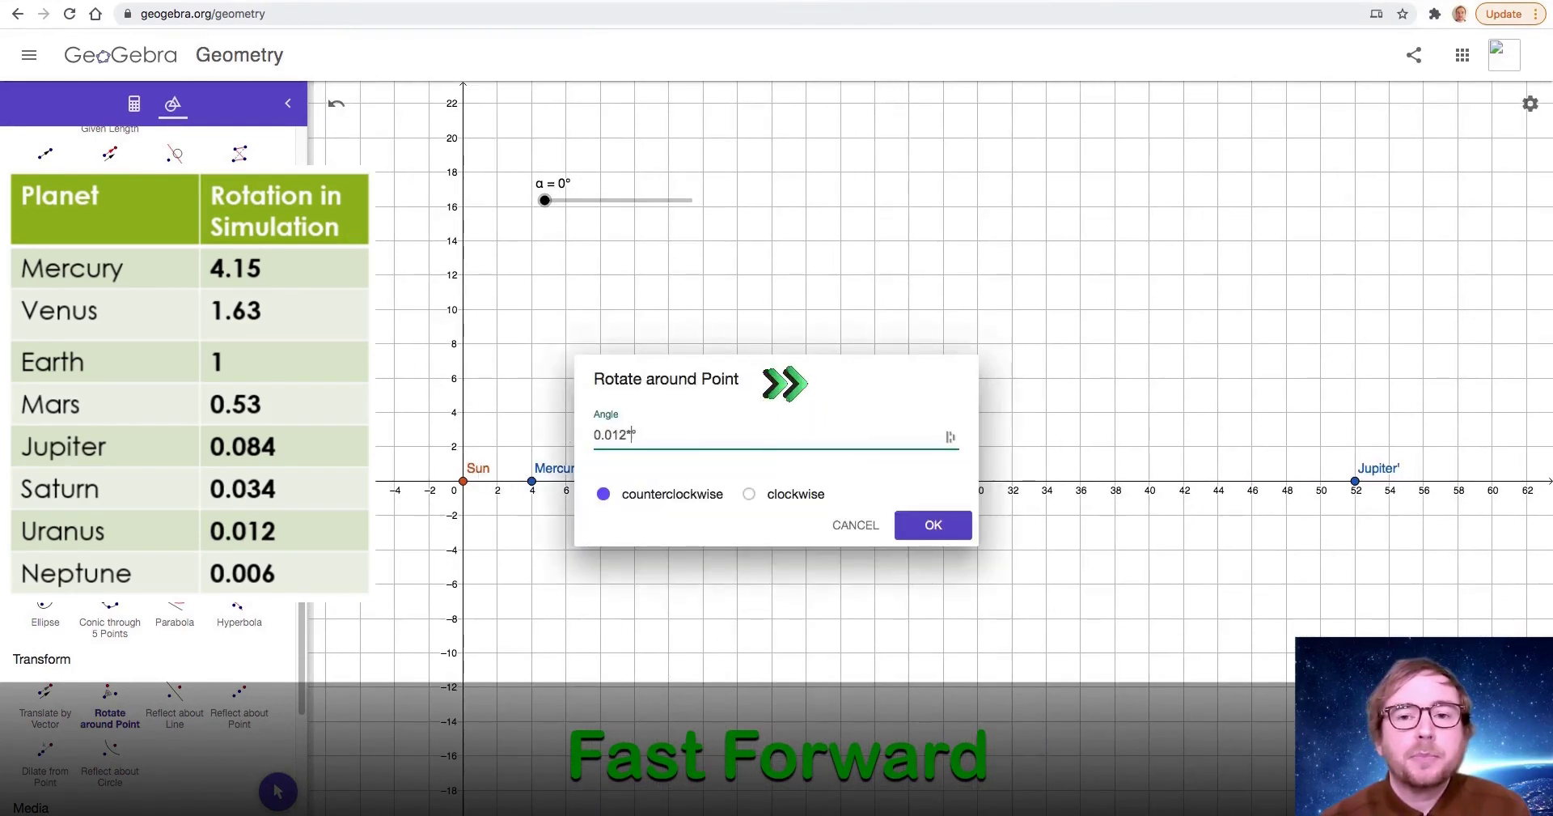
left_click(934, 524)
Step: Rotate Neptune about the Sun by 0.006*α
scroll(939, 436, "down", 10)
scroll(918, 445, "up", 5)
scroll(797, 420, "up", 2)
left_click(797, 429)
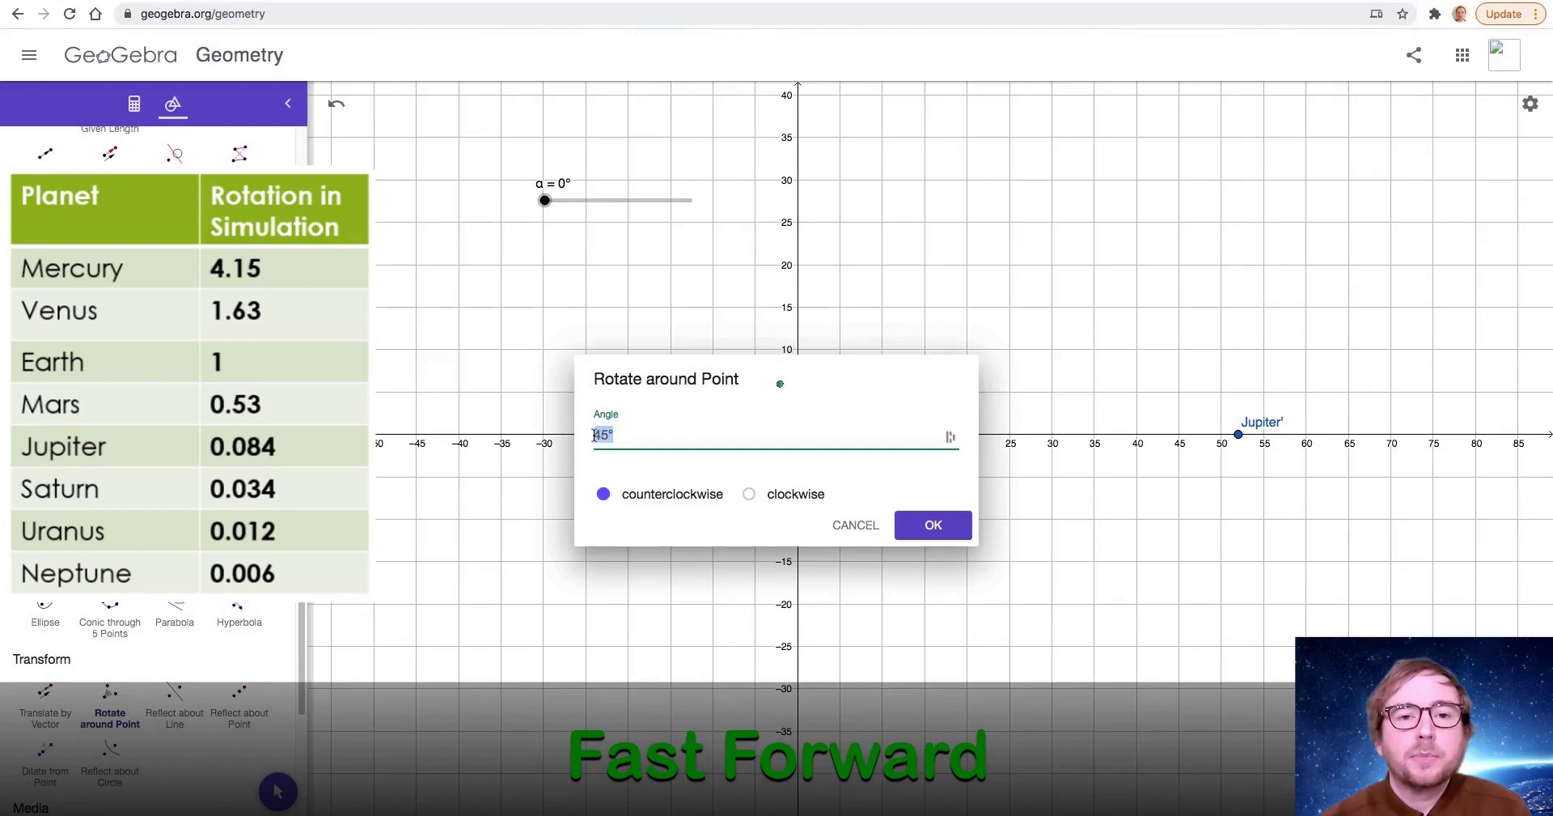
type("0.006*α")
left_click(934, 525)
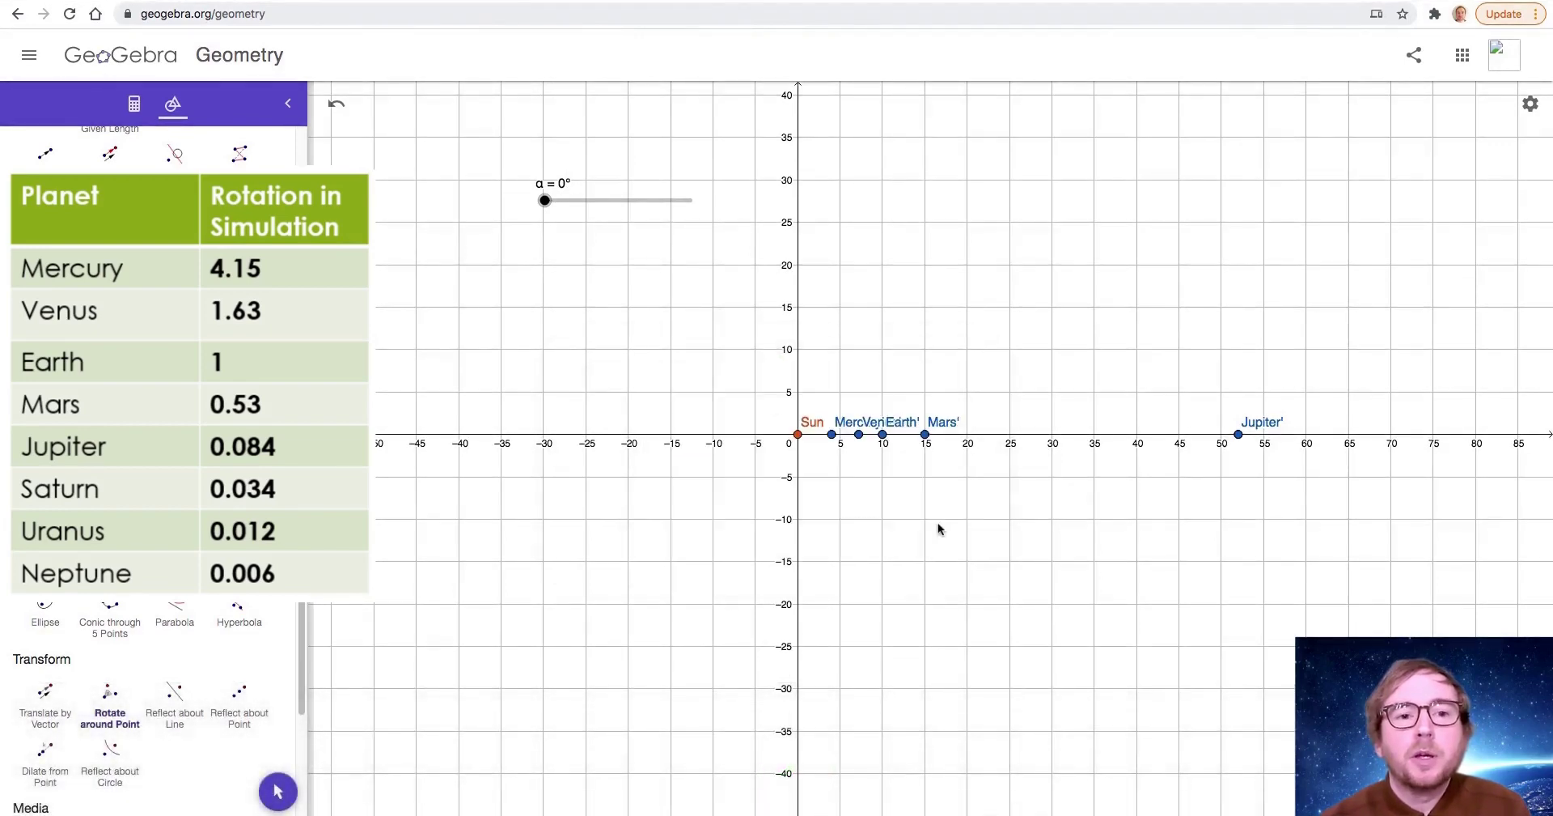
Step: Zoom out and pan so the Sun and all planets out to Neptune' fit in view
scroll(938, 529, "down", 3)
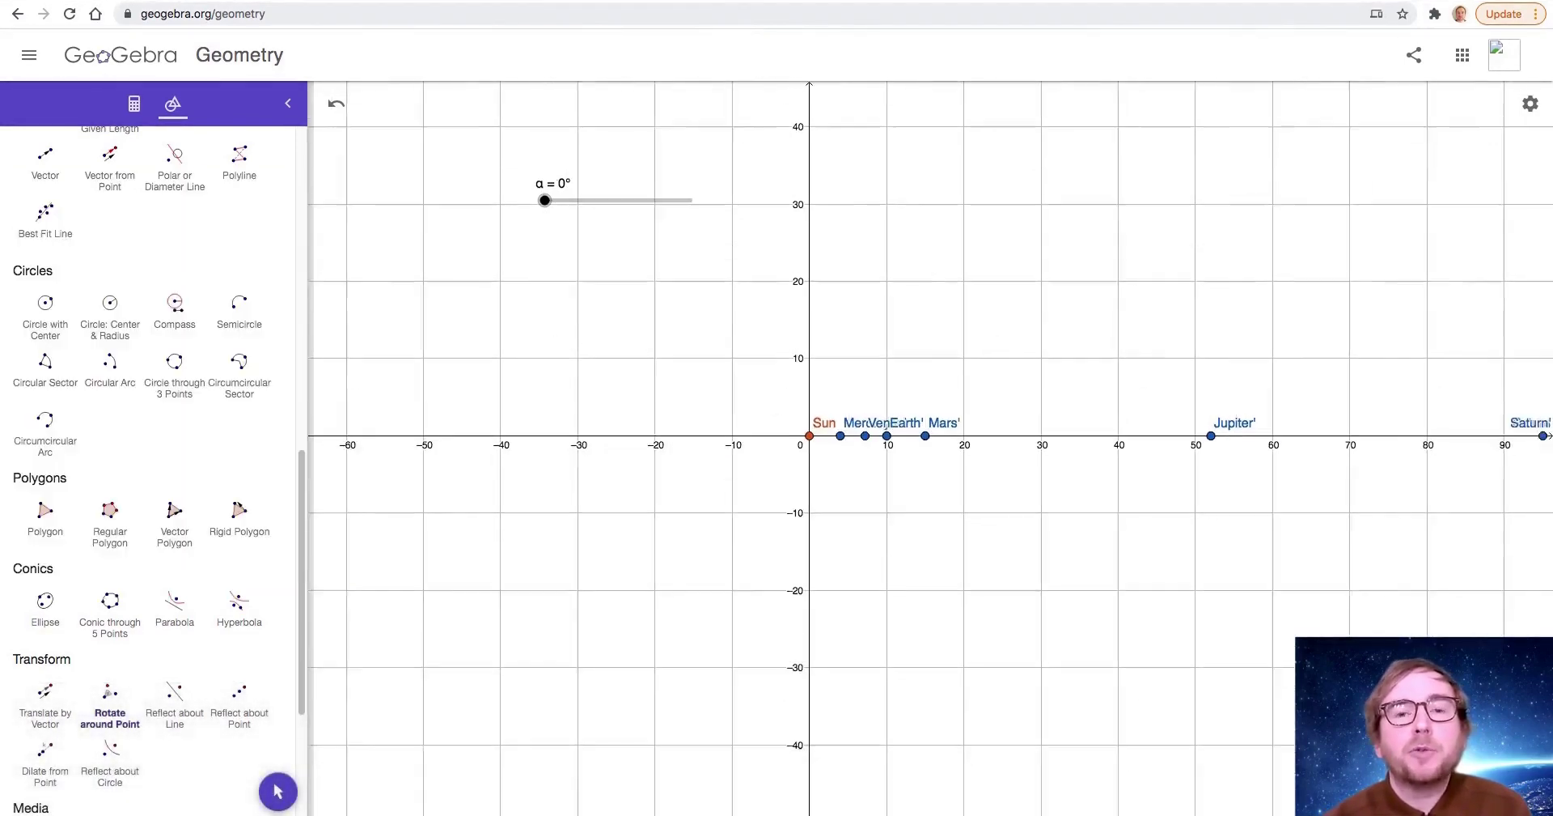
scroll(930, 449, "down", 5)
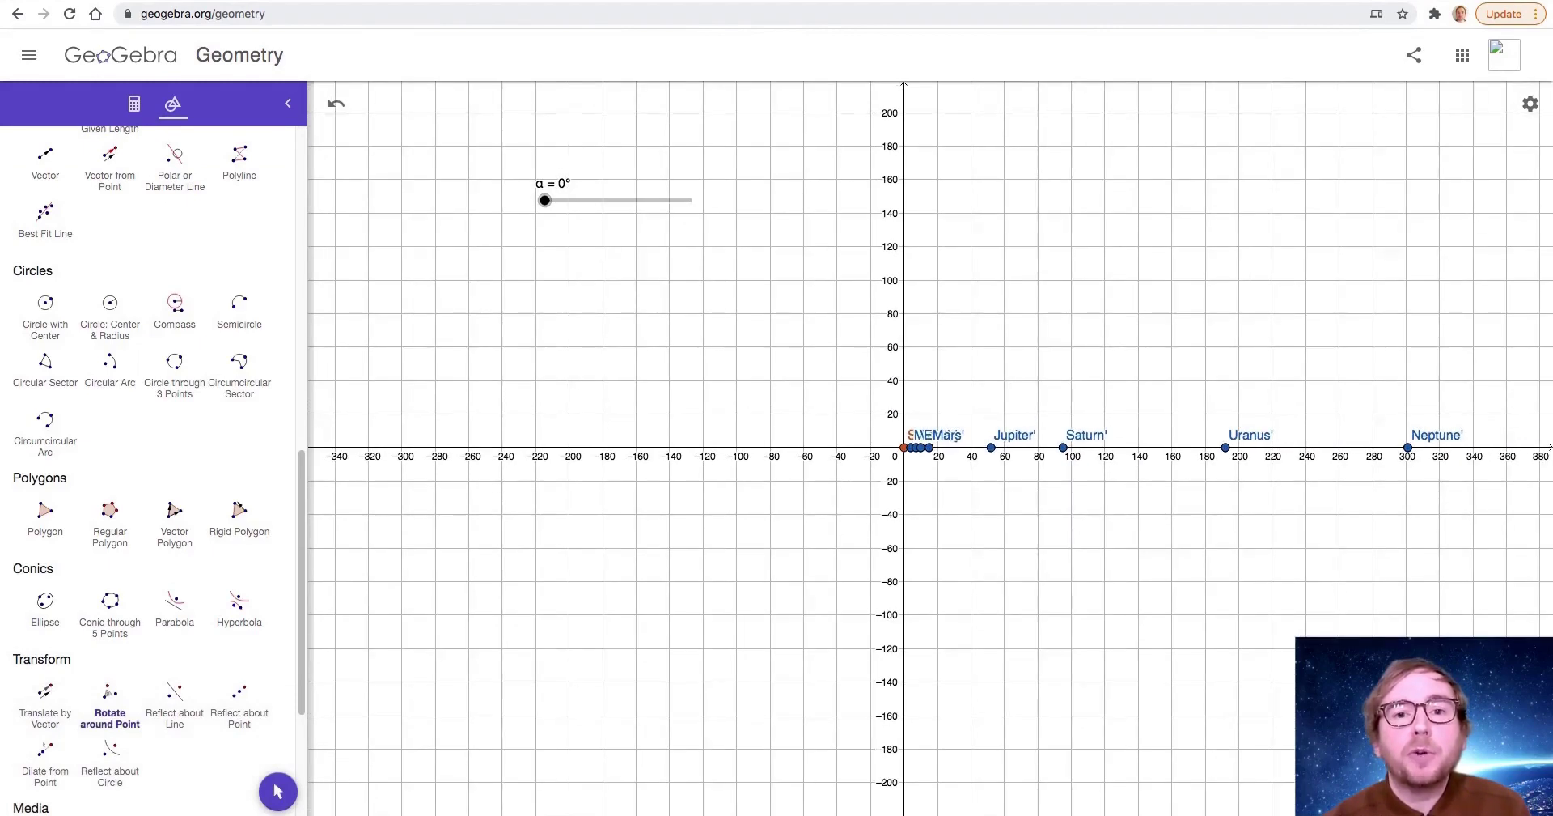
left_click_drag(1339, 613, 826, 607)
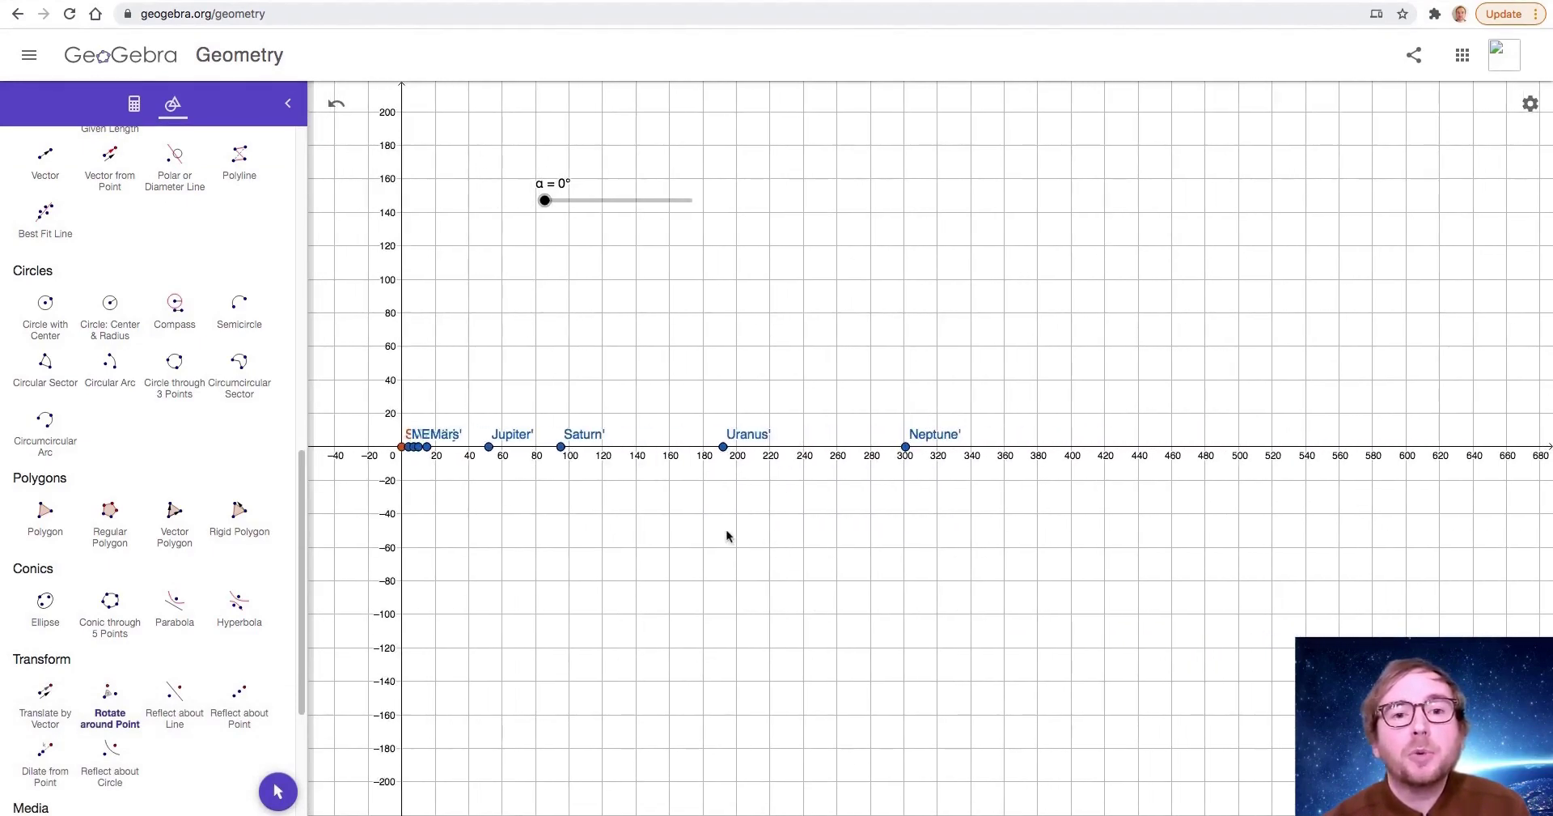
left_click_drag(727, 536, 870, 532)
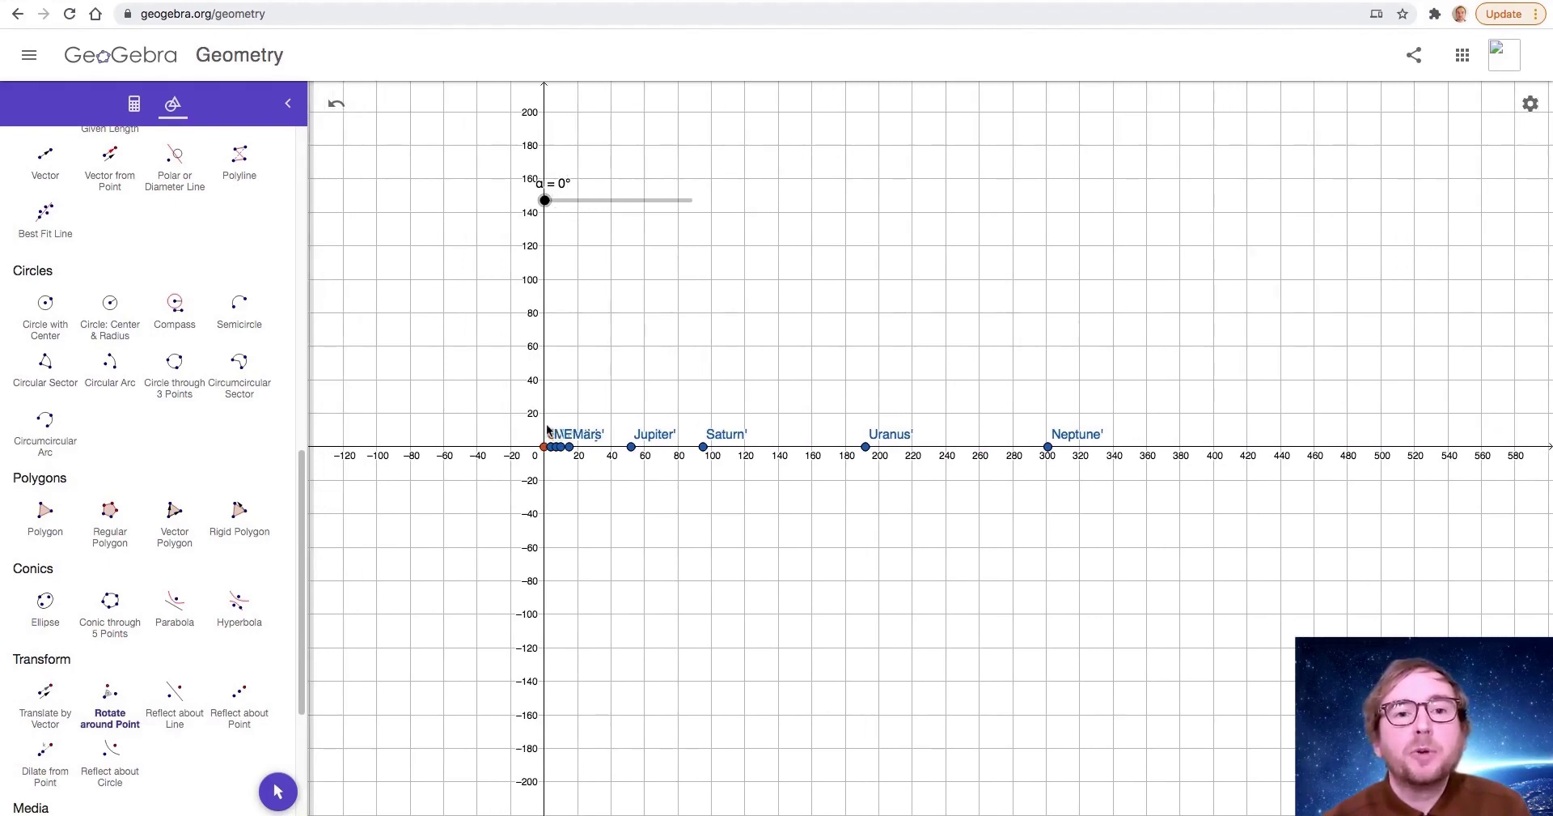
scroll(547, 430, "down", 4)
scroll(545, 438, "up", 3)
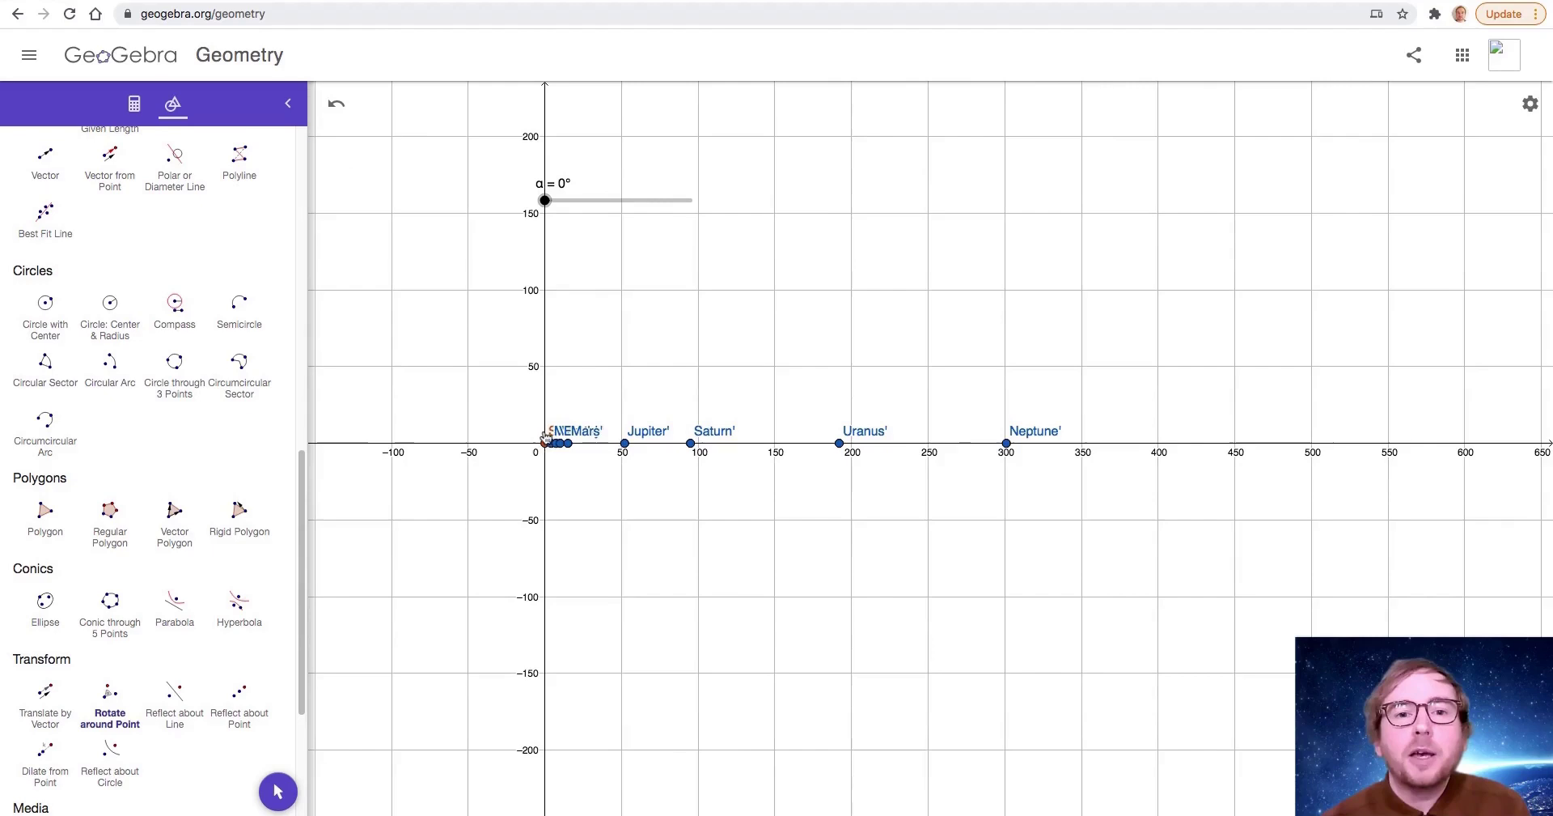
Step: In the Algebra list, hide the original Mercury, Earth and Mars points
left_click(134, 105)
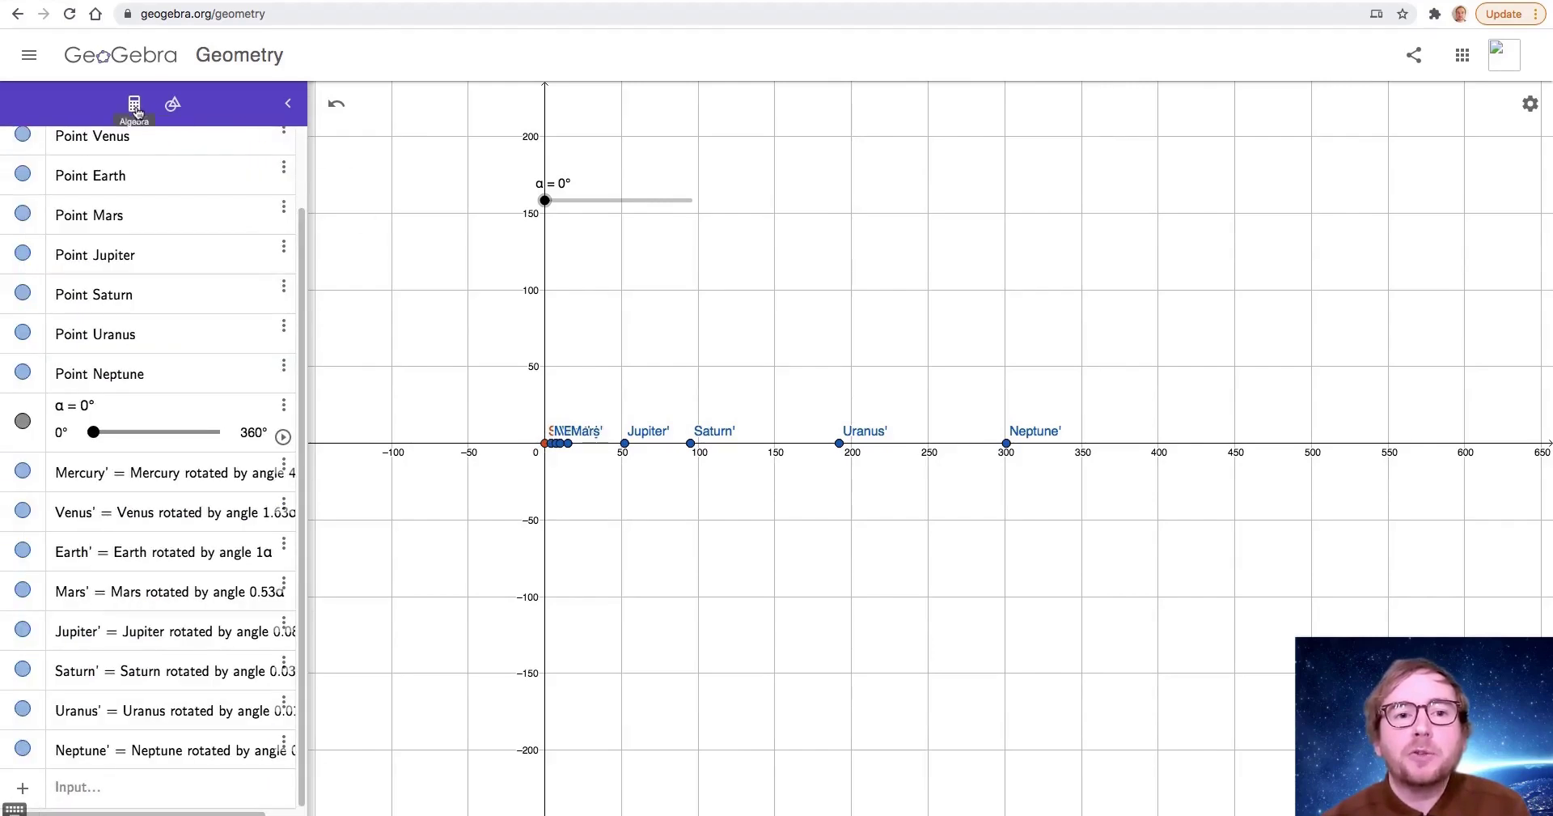
scroll(202, 270, "up", 2)
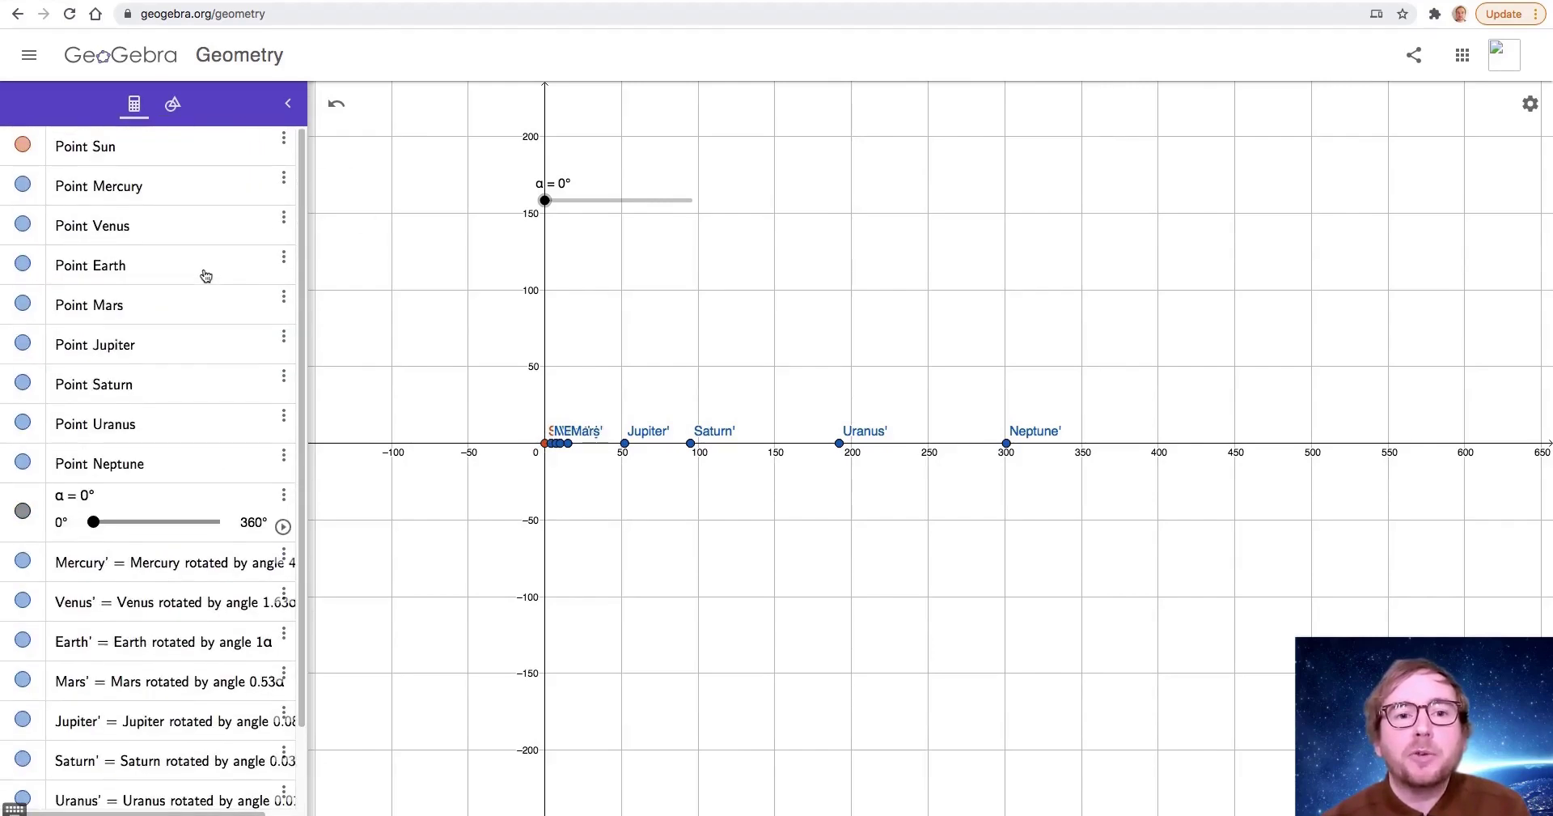
left_click(23, 185)
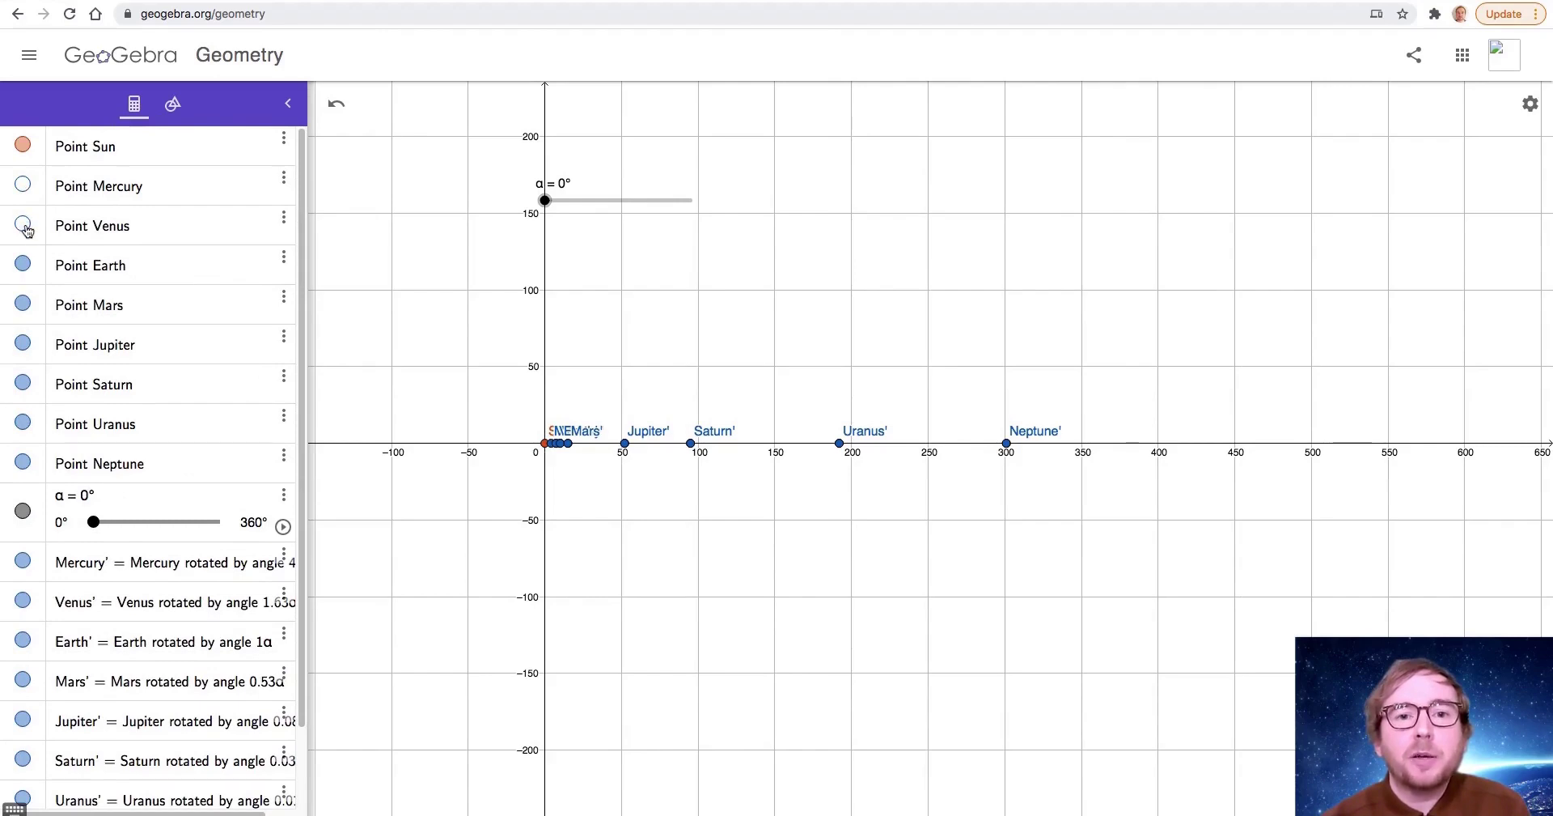
left_click(23, 263)
left_click(22, 303)
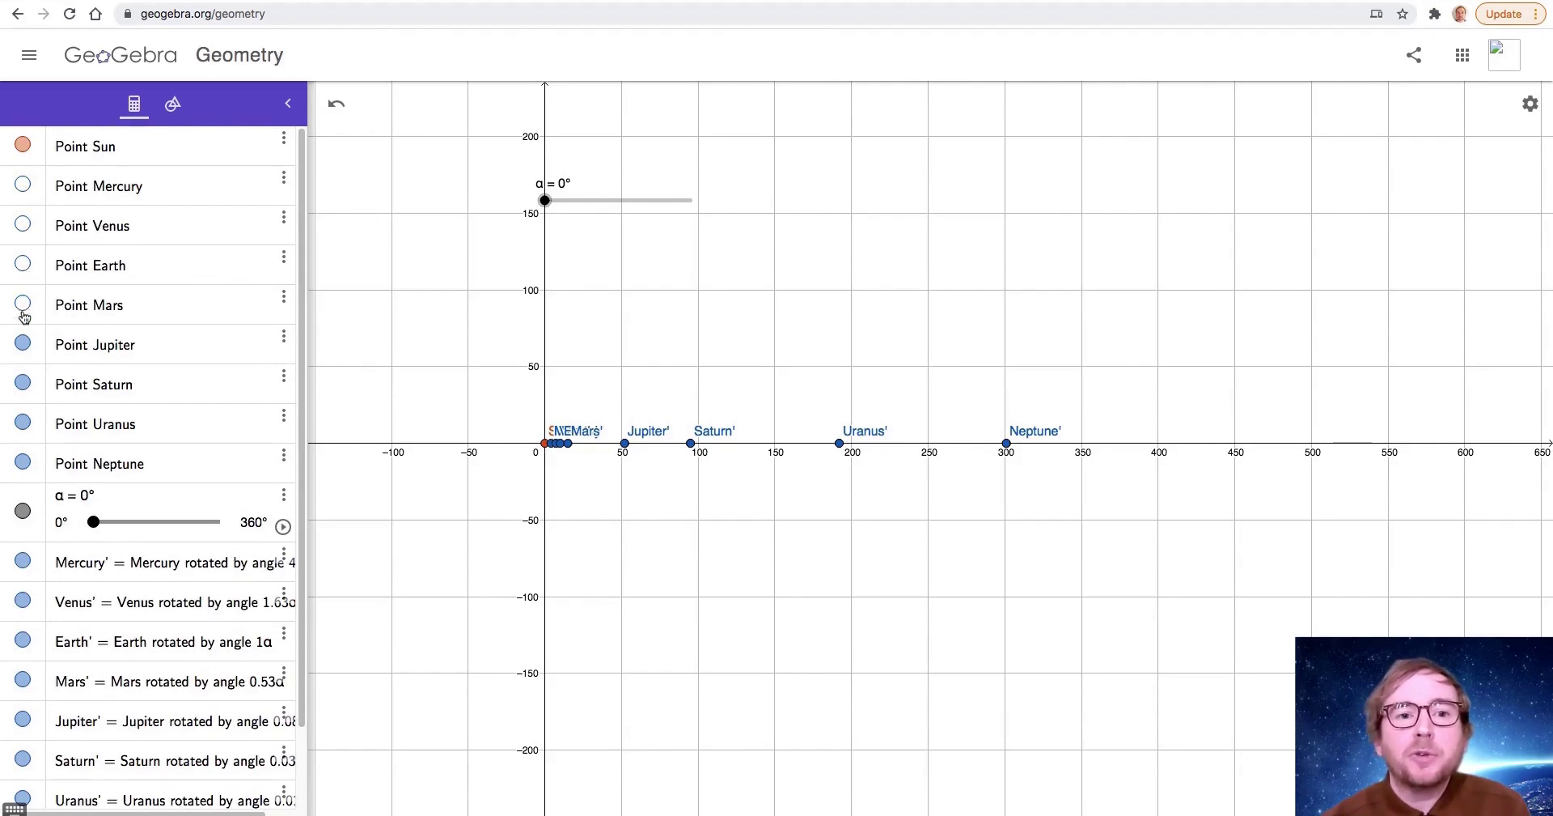
Step: Hide the original Jupiter, Saturn, Uranus and Neptune points, then zoom in around the Sun
left_click(23, 343)
left_click(22, 383)
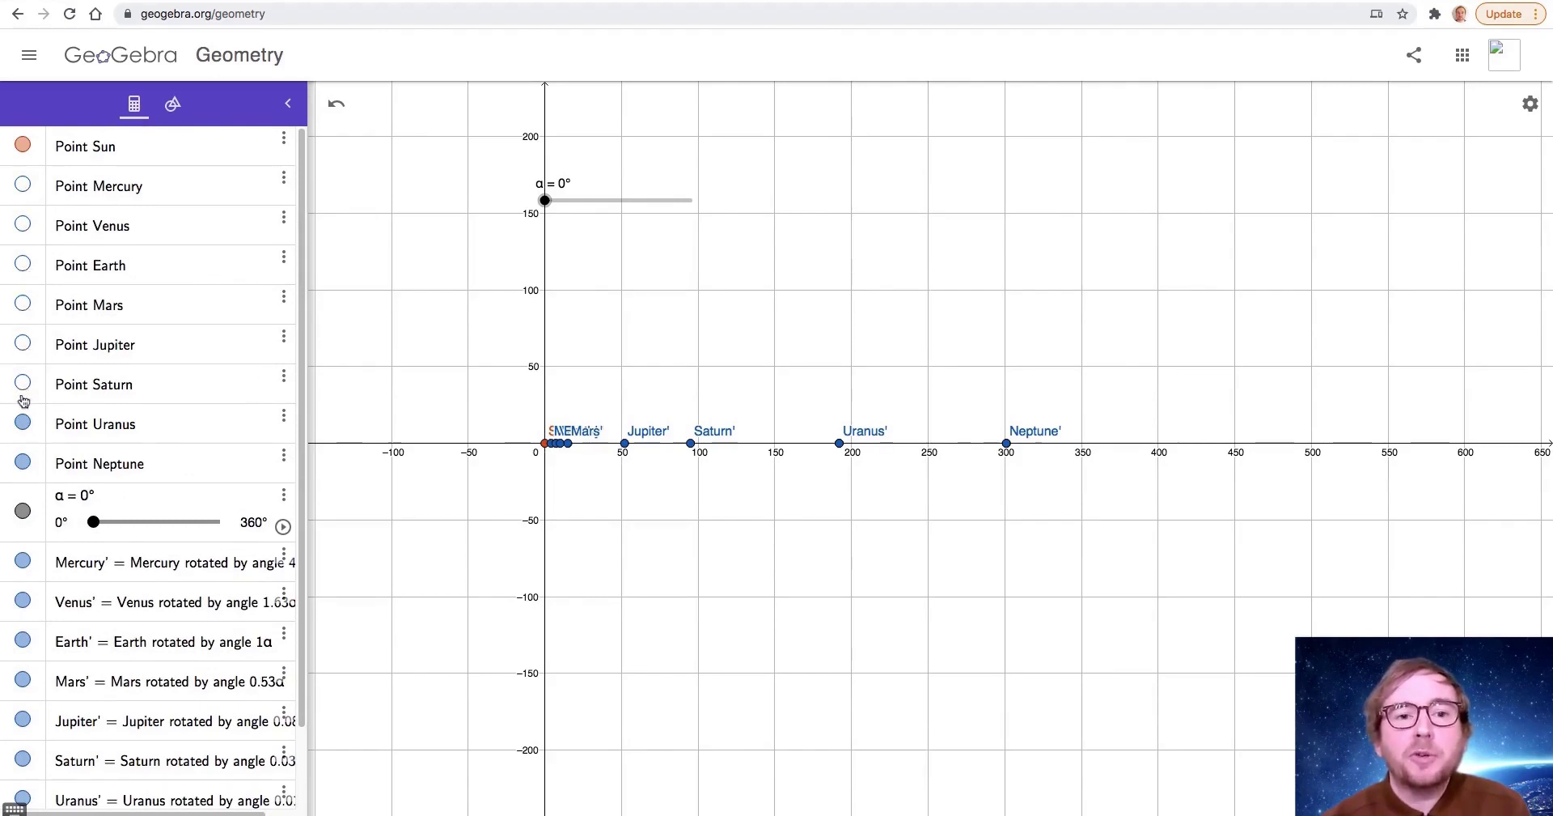
left_click(23, 421)
left_click(23, 461)
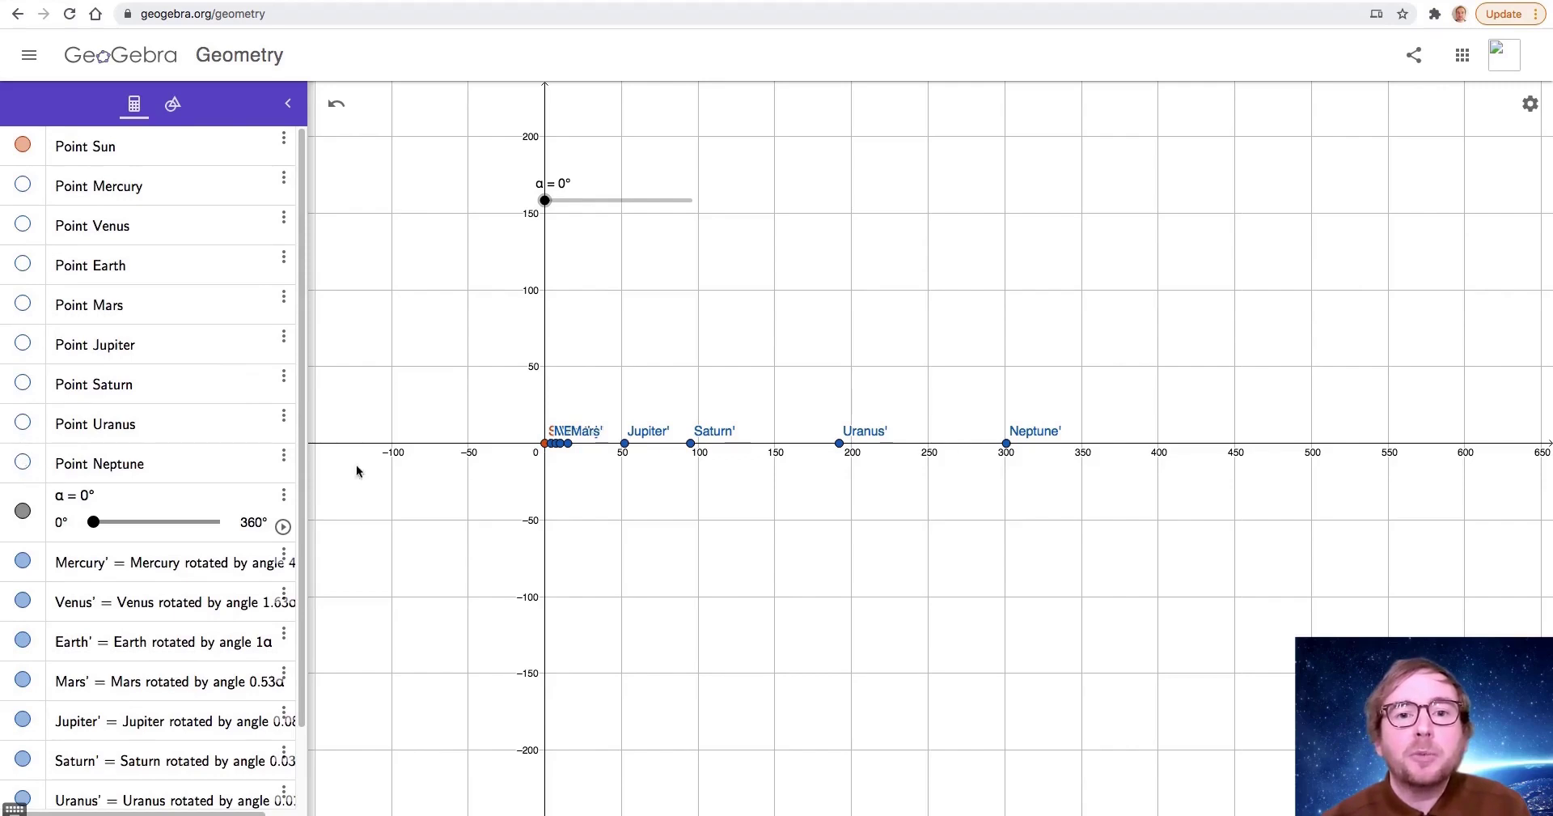
scroll(550, 447, "up", 4)
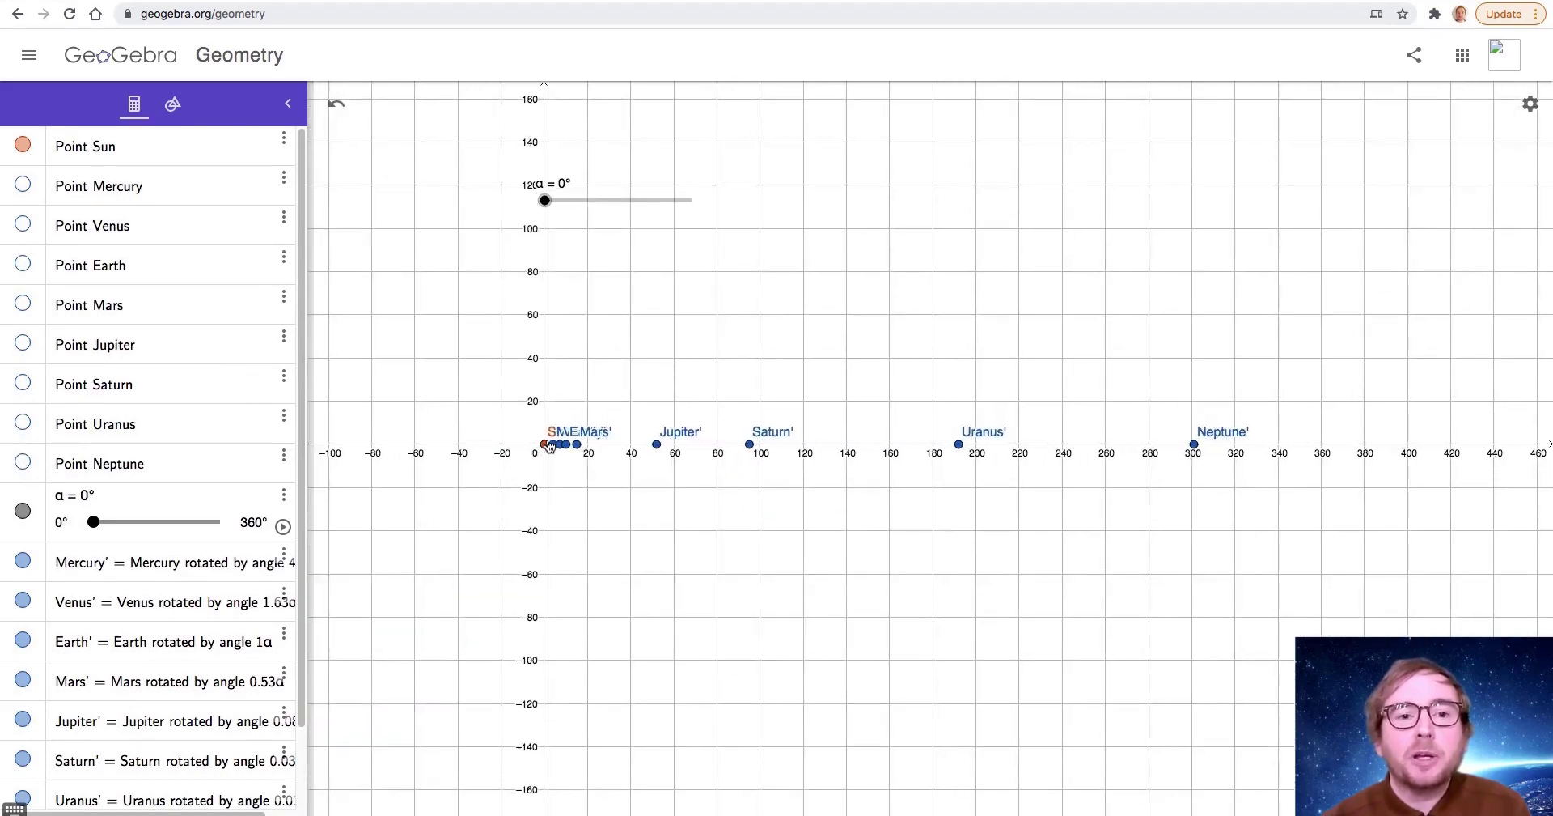
scroll(550, 447, "up", 3)
scroll(544, 443, "up", 3)
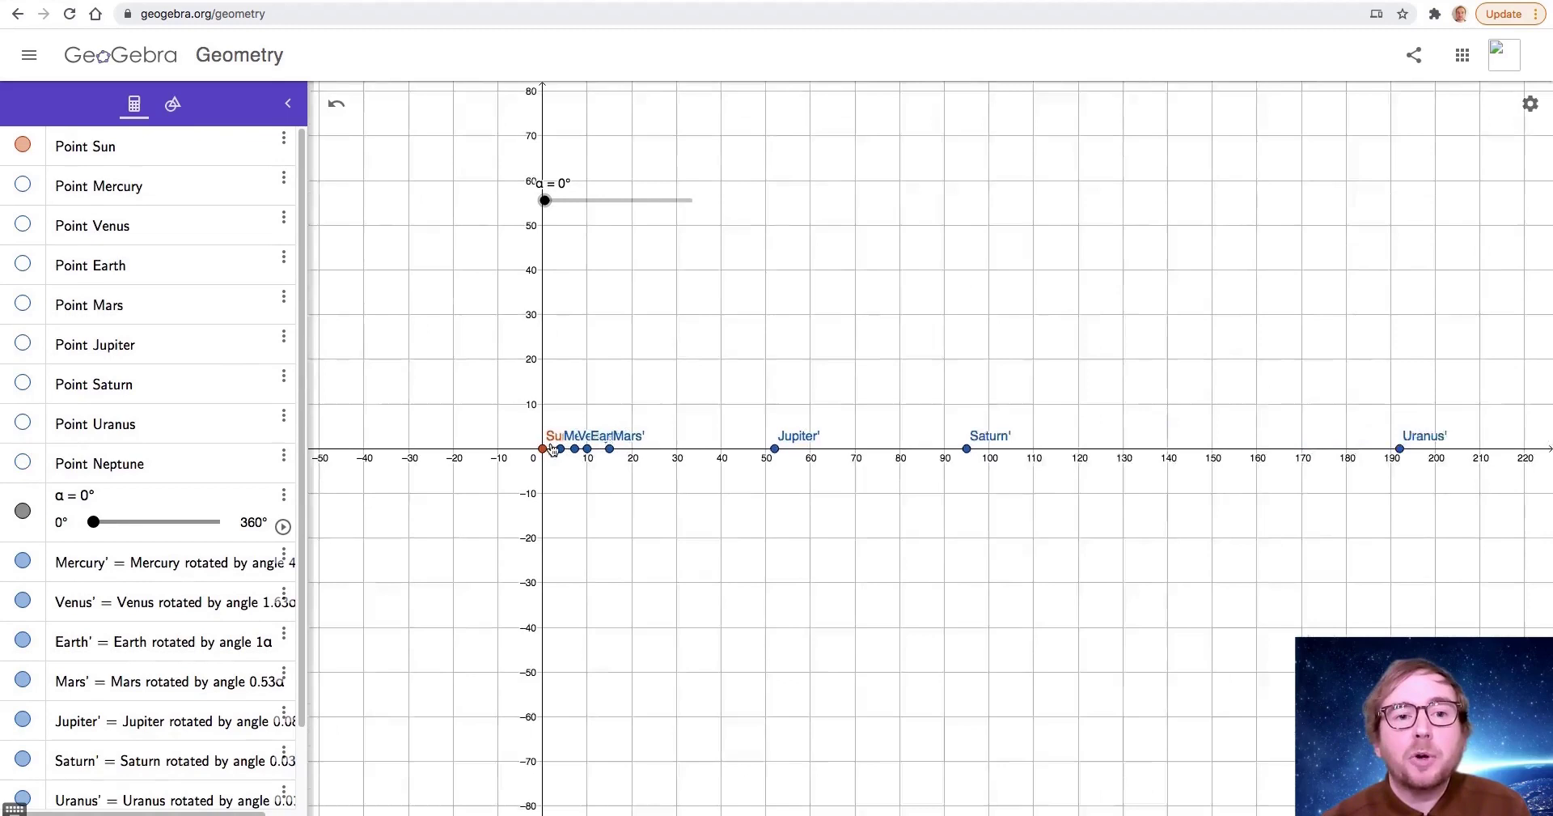
scroll(548, 446, "up", 2)
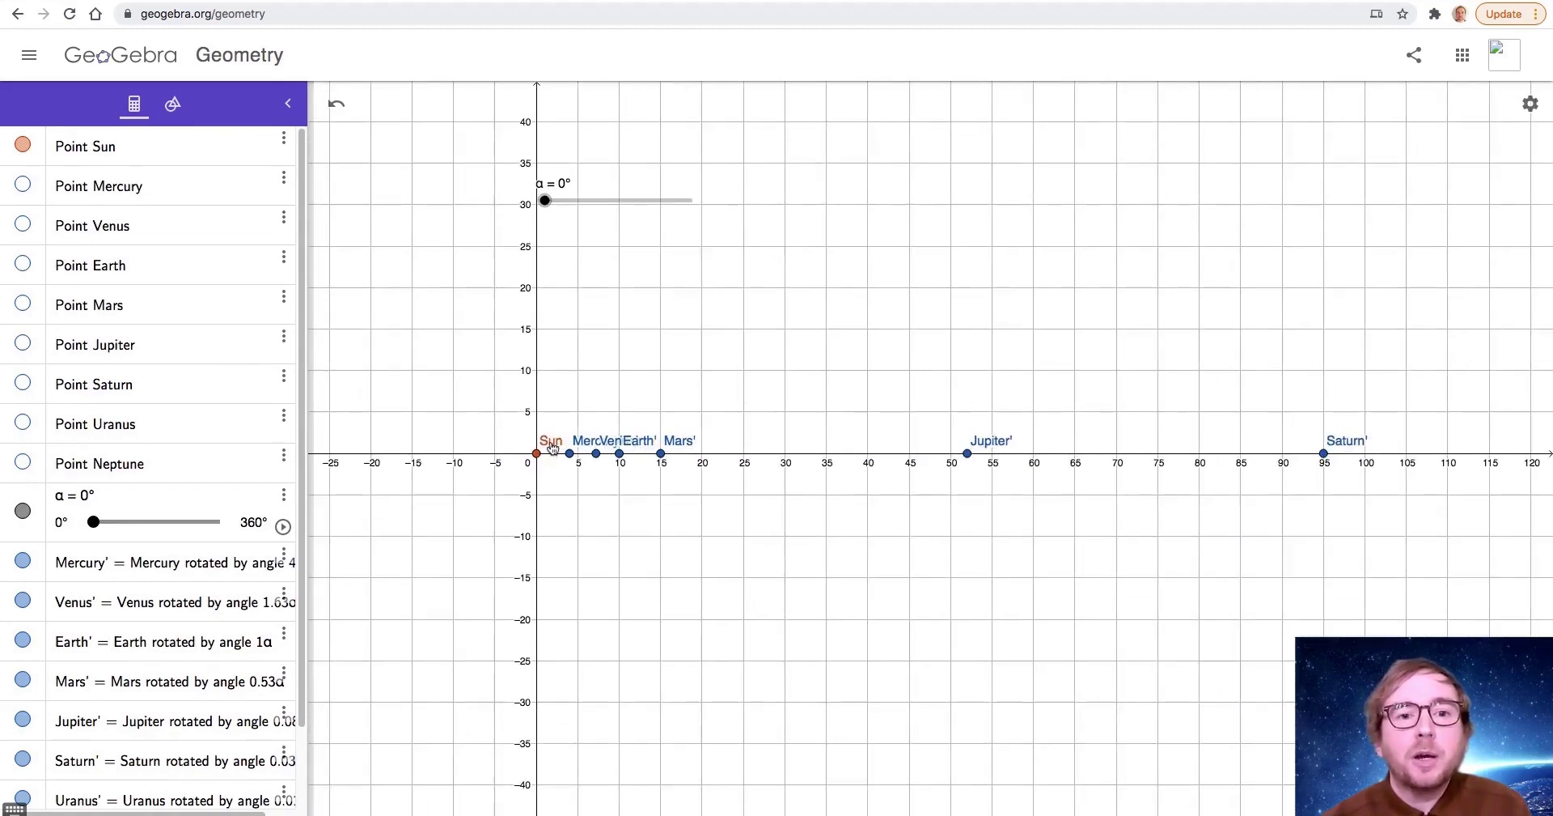
scroll(552, 447, "up", 2)
Step: Colour the rotated Mercury' point grey from the style bar palette
left_click(578, 458)
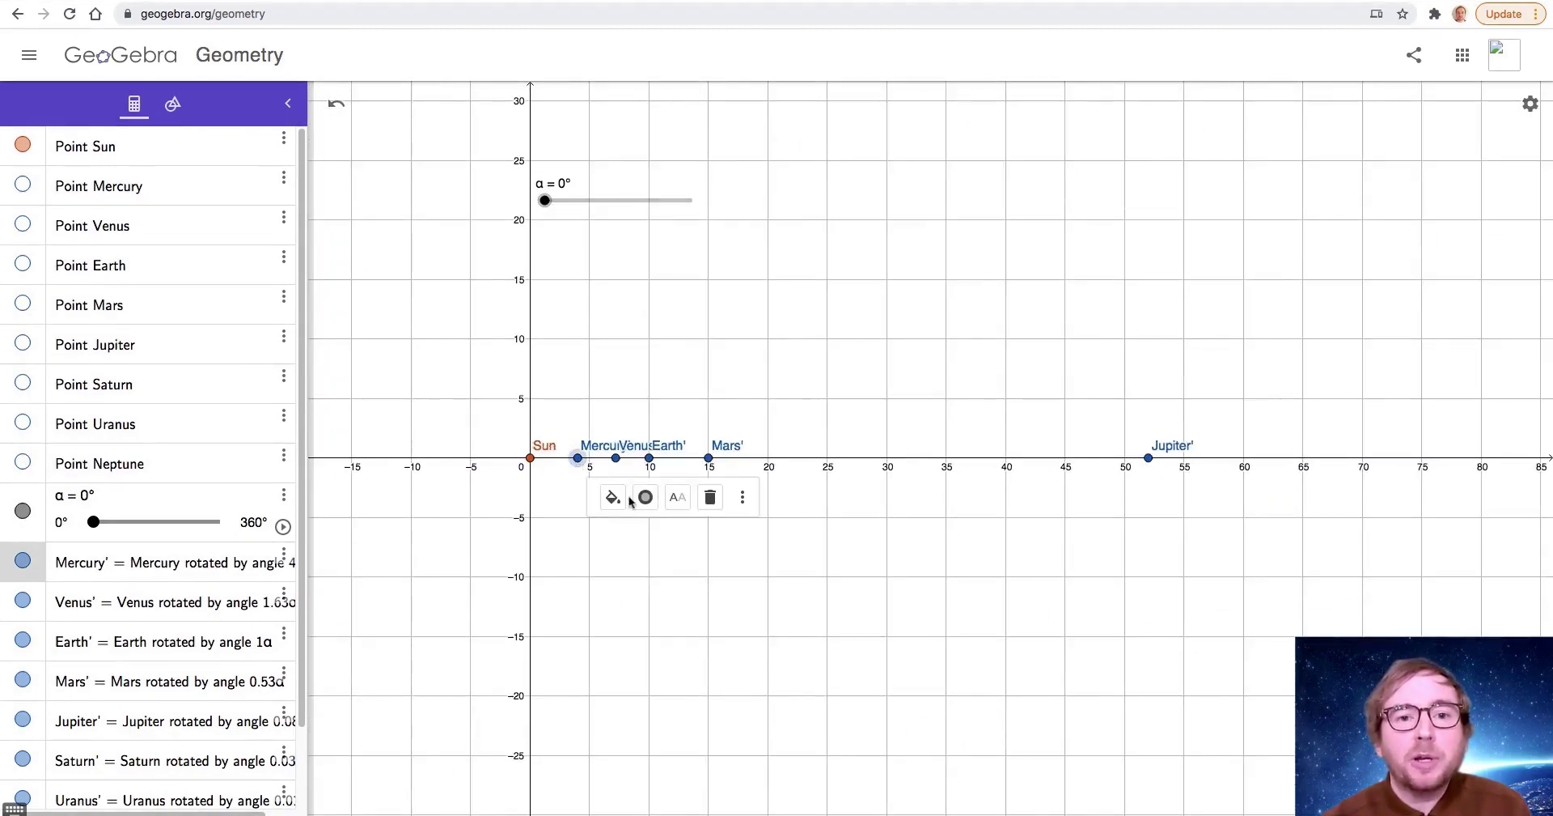
left_click(613, 497)
left_click(648, 557)
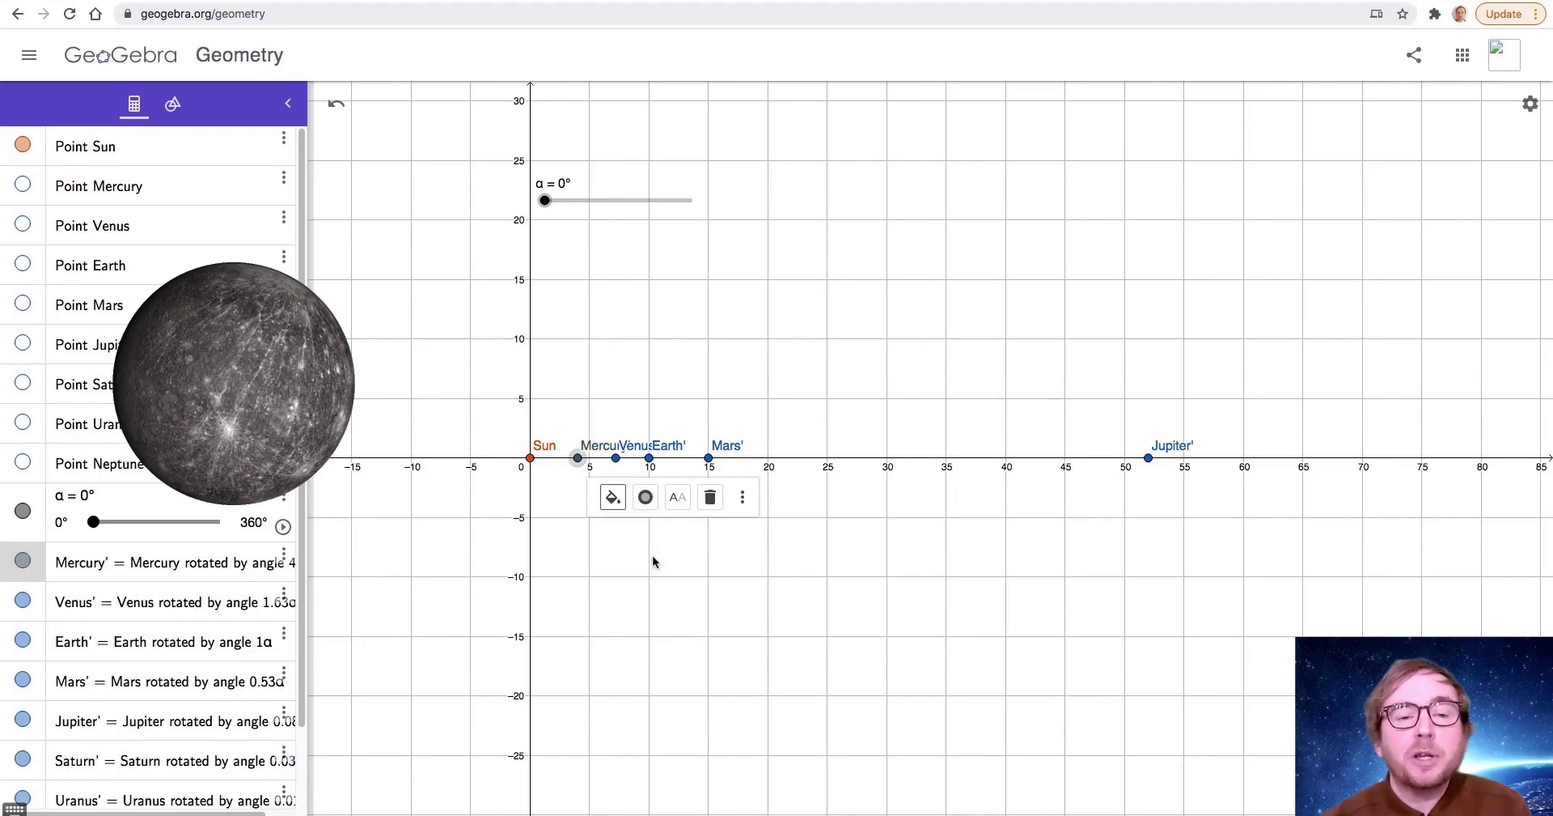
Step: Select Venus' and open its full Object Properties colour settings
left_click(616, 458)
left_click(651, 497)
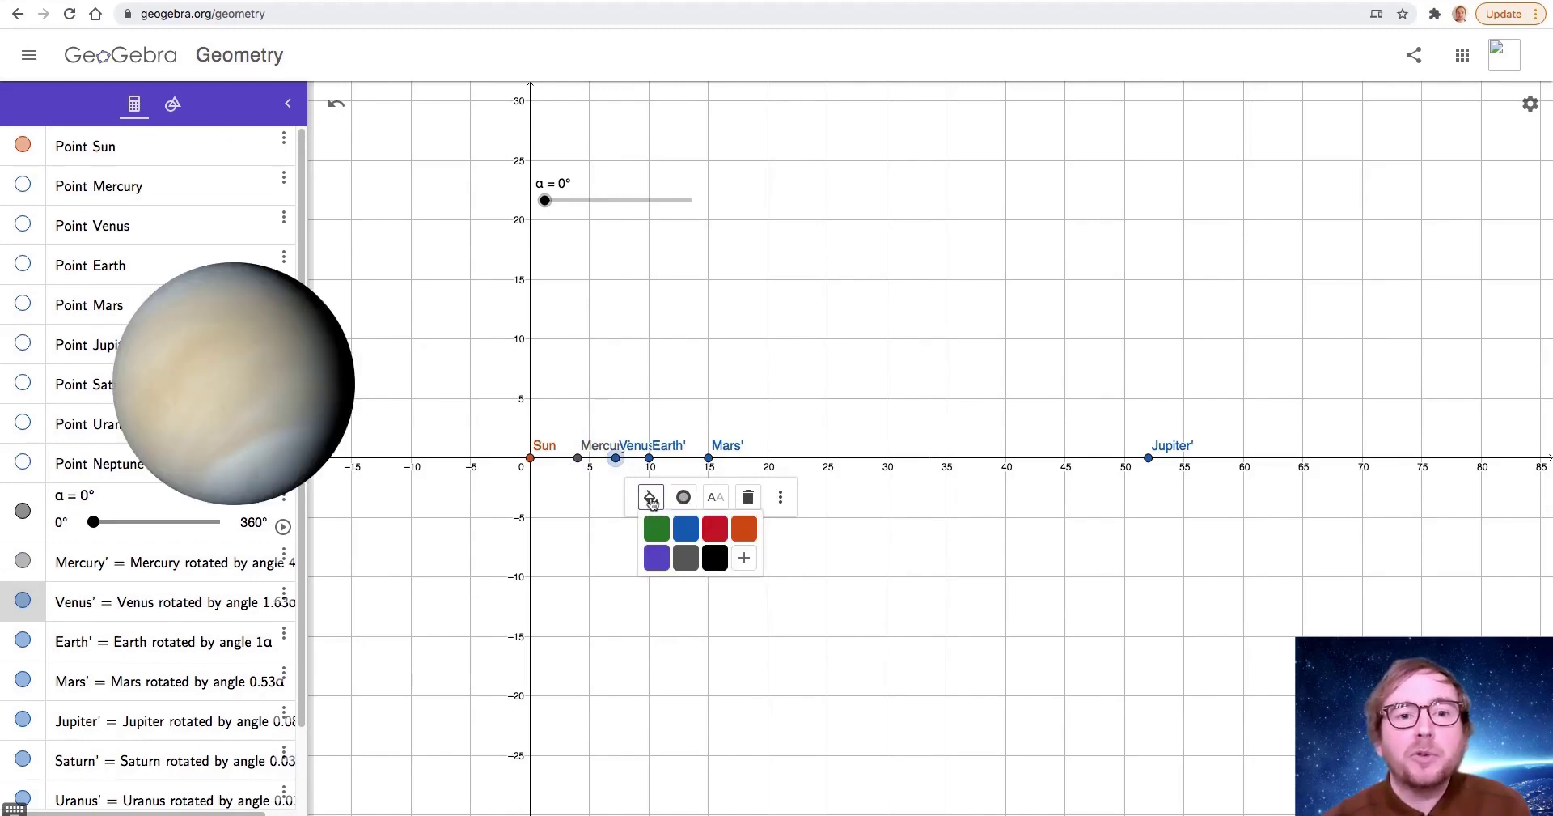
left_click(744, 559)
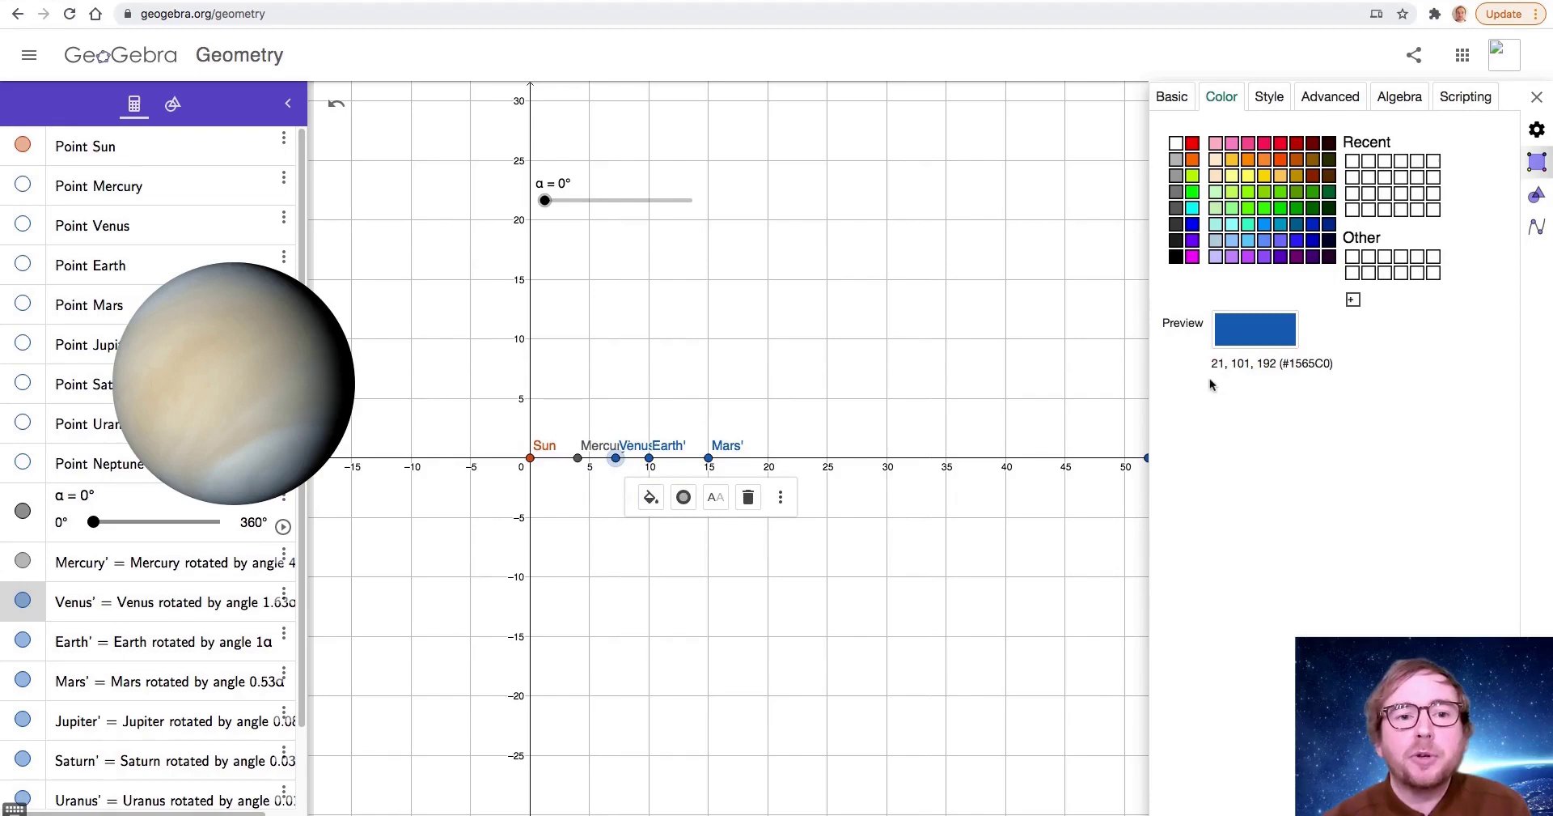
Step: Colour Venus' light peach, Earth' blue and Mars' red
left_click(1216, 175)
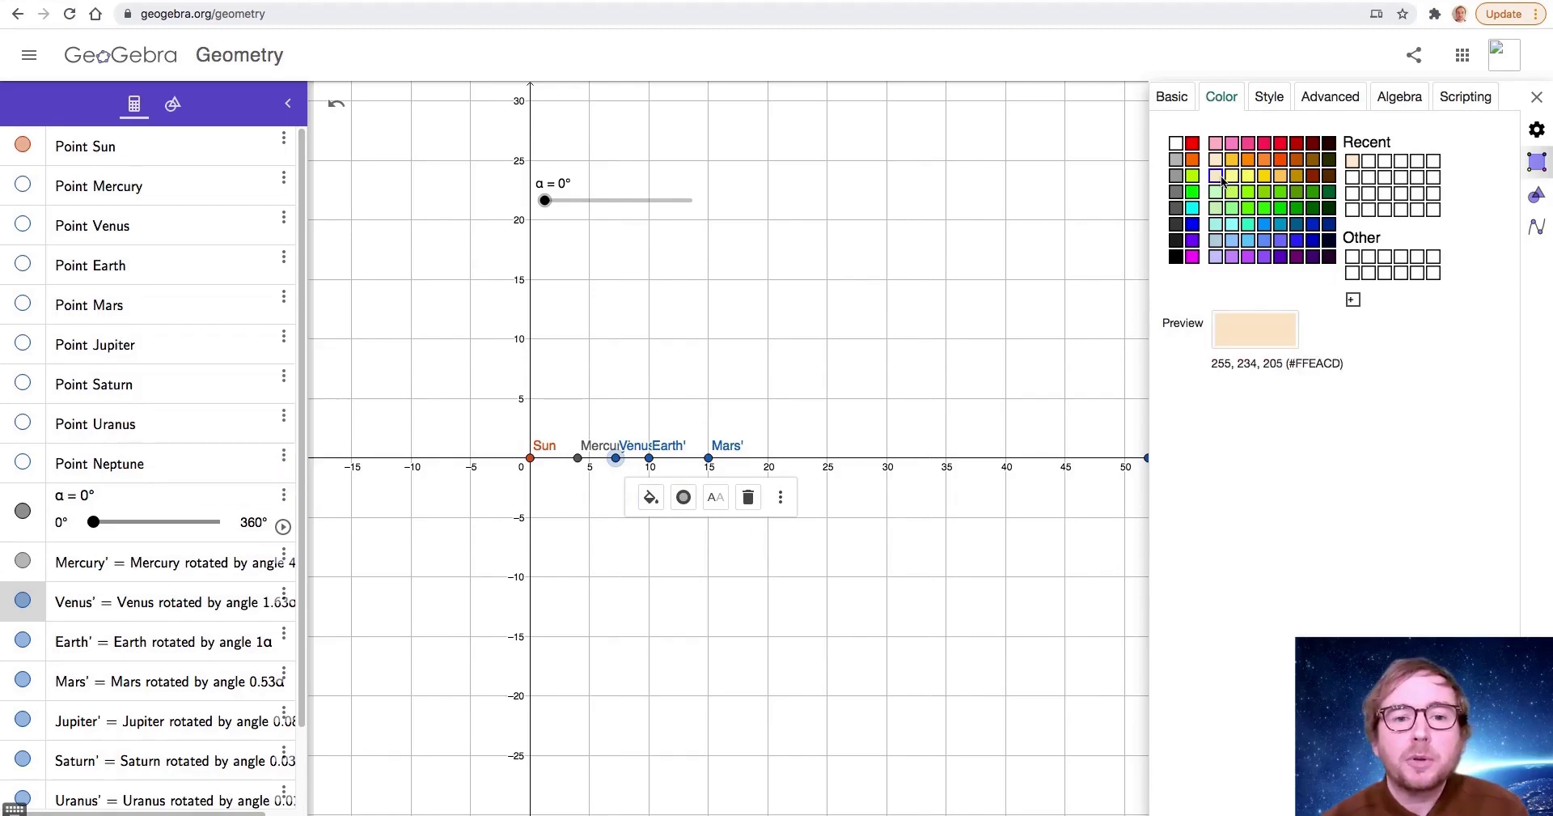
left_click(672, 452)
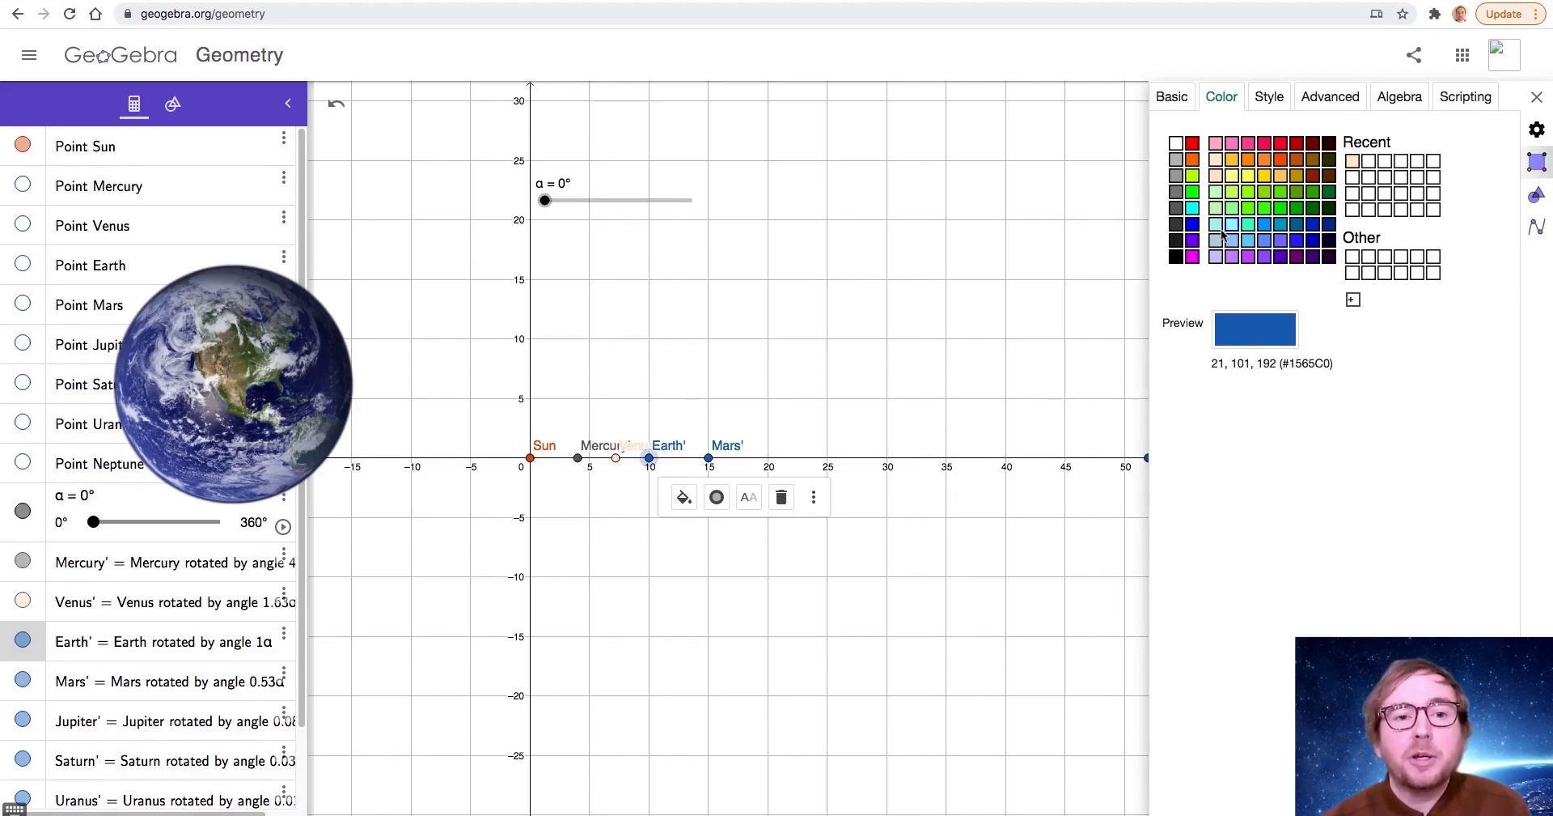
left_click(1195, 229)
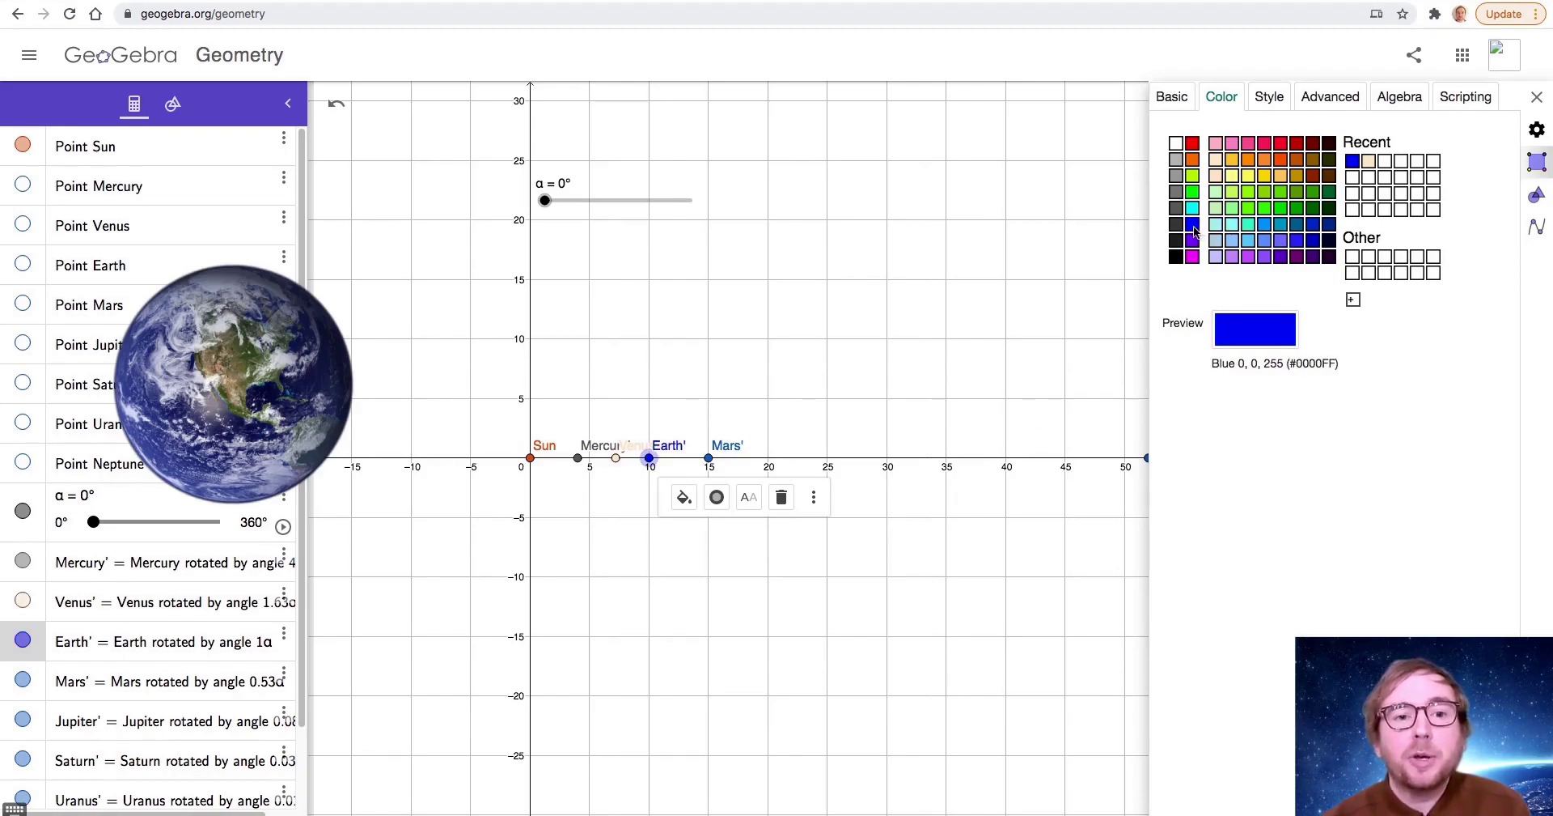
left_click(725, 451)
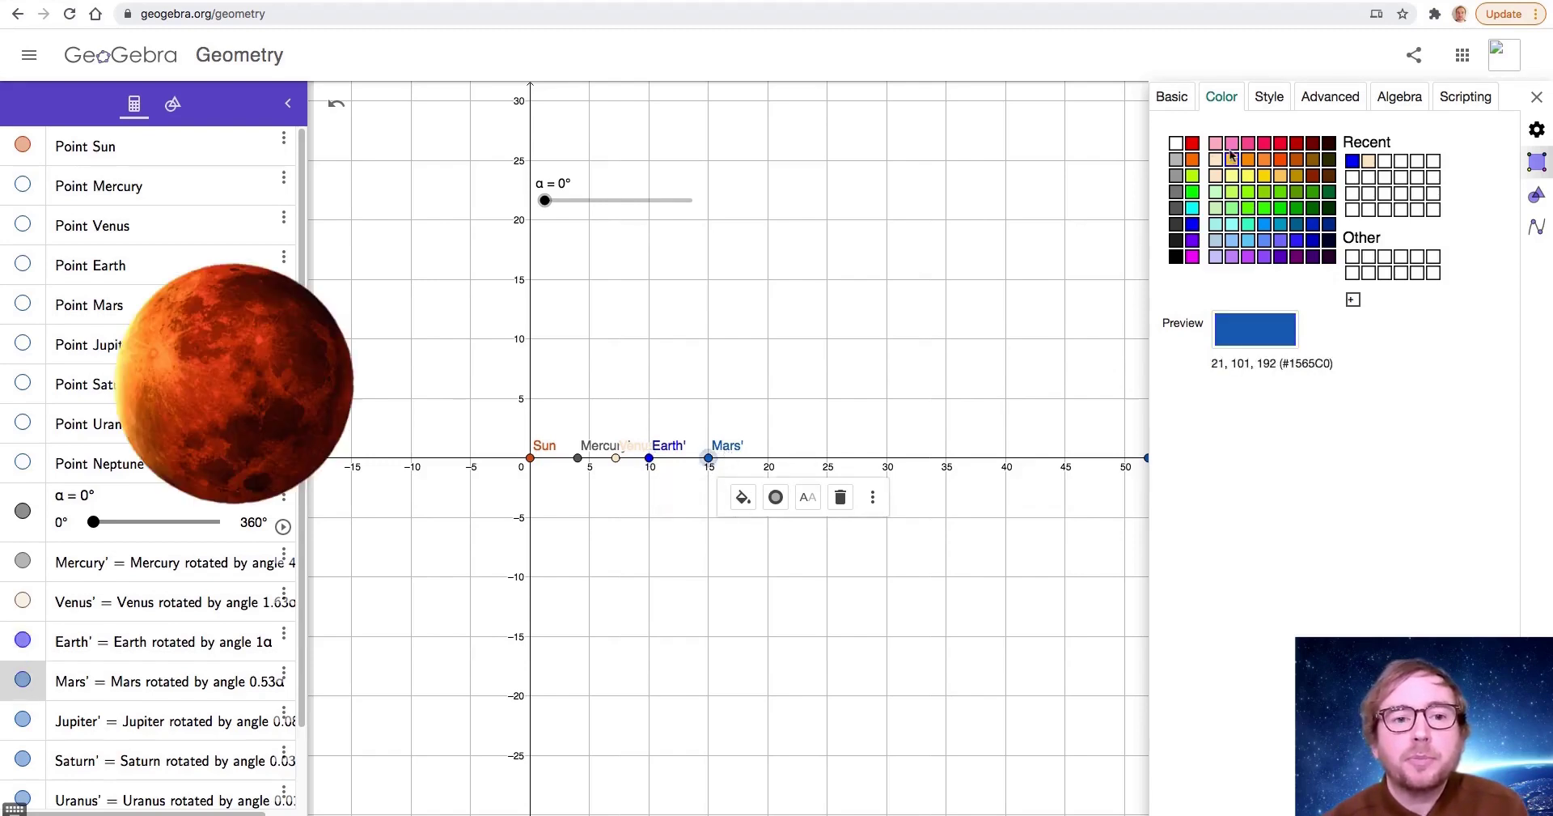
left_click(1193, 143)
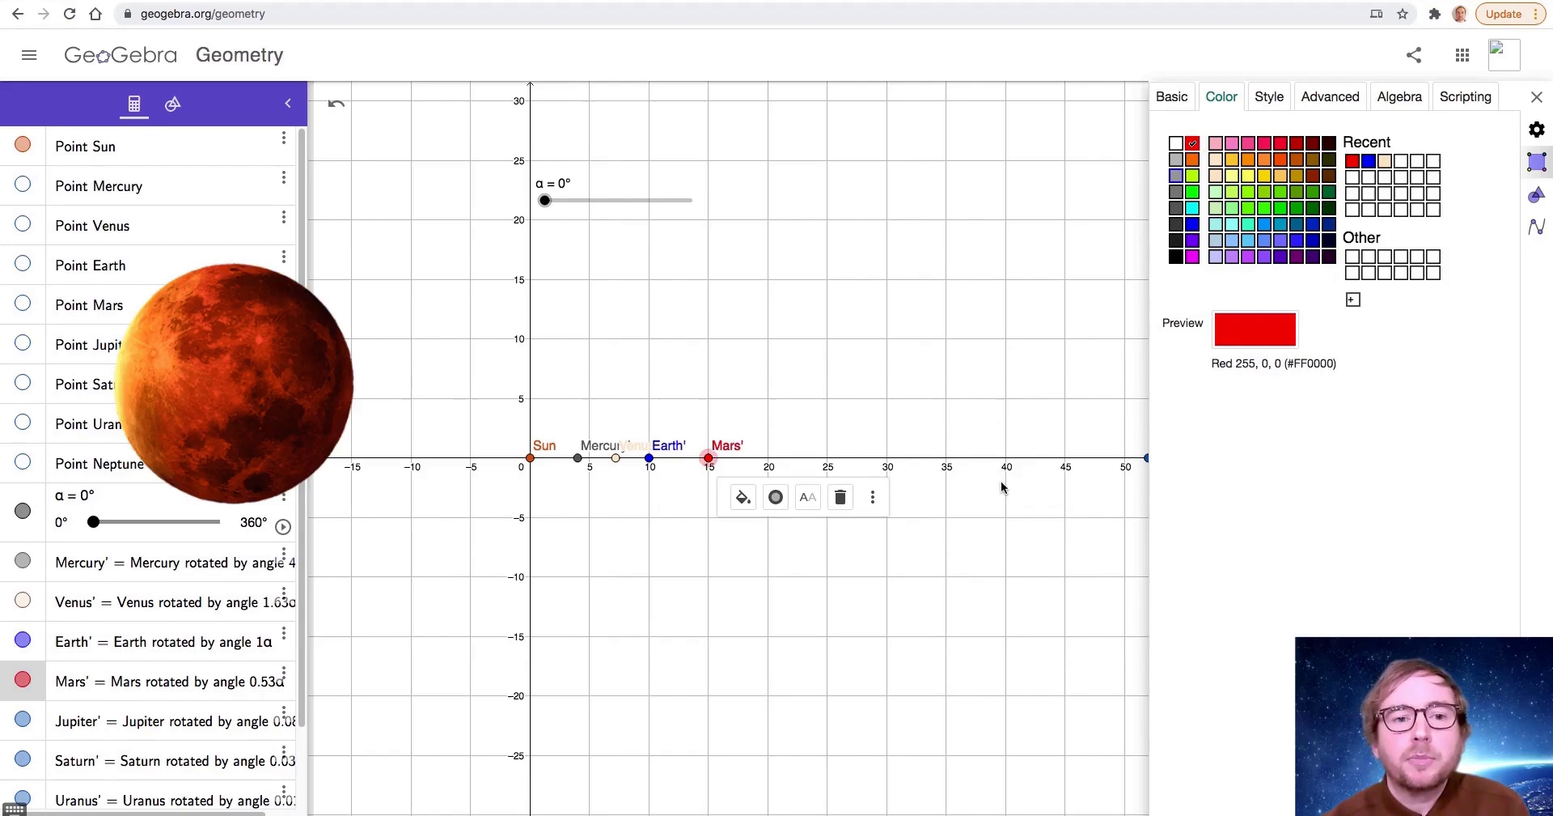
Step: Colour Jupiter' brown, Saturn' orange and Uranus' cyan
left_click_drag(1017, 546, 671, 565)
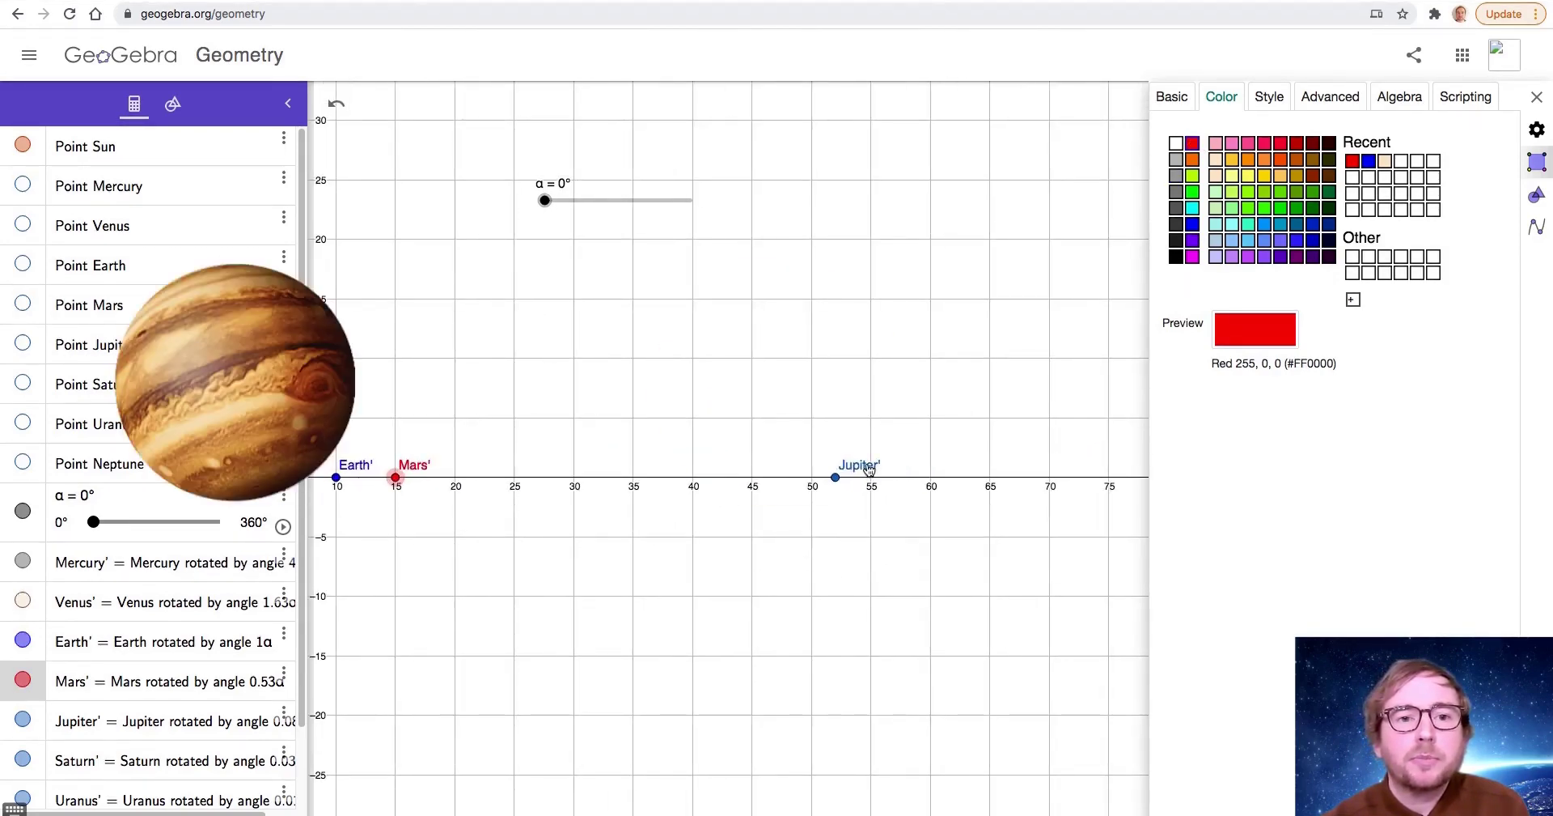
left_click(868, 469)
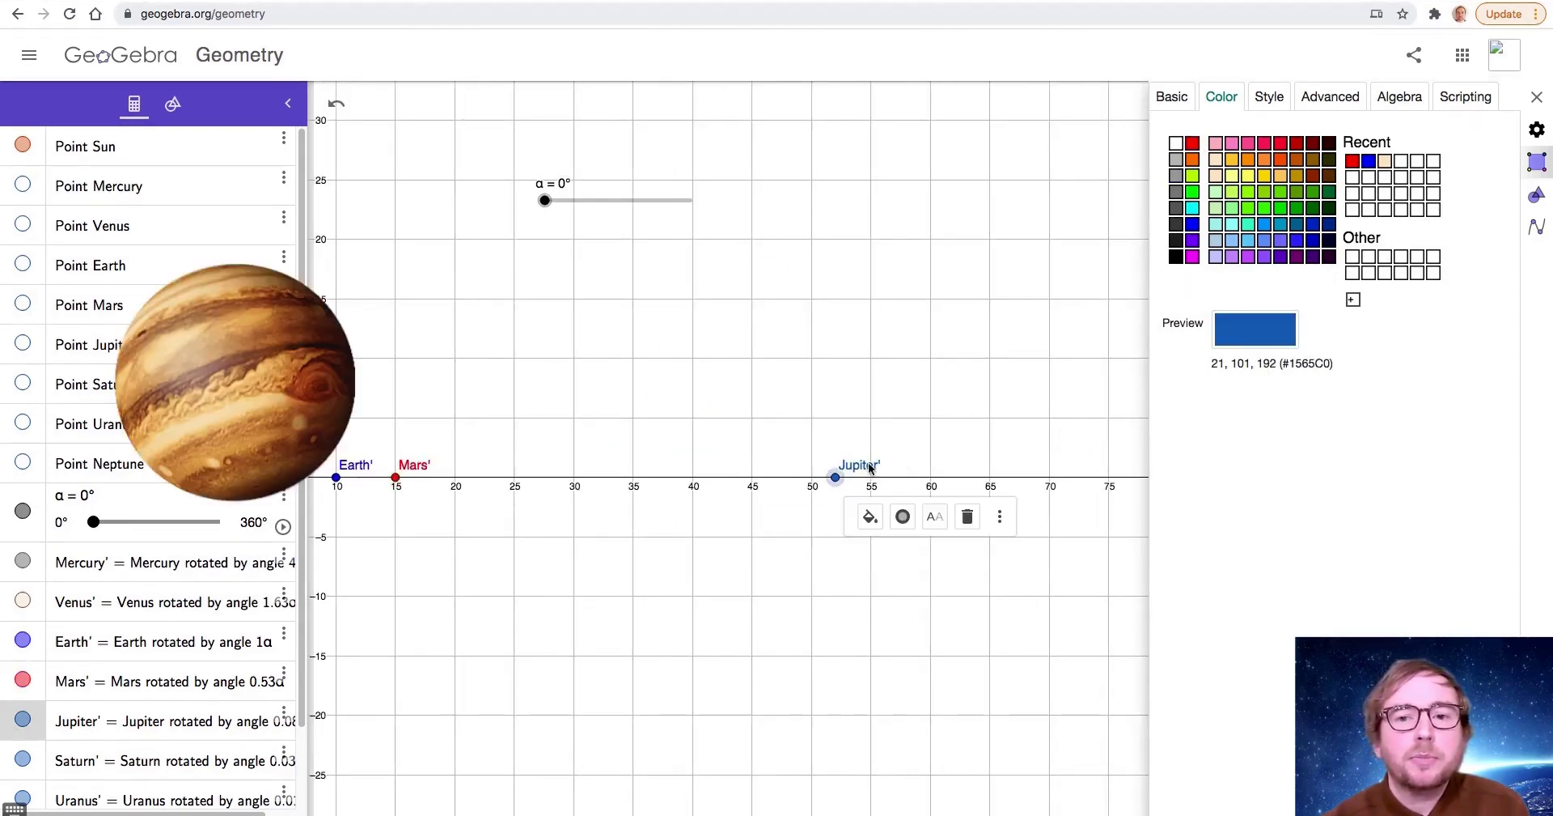
left_click(1311, 161)
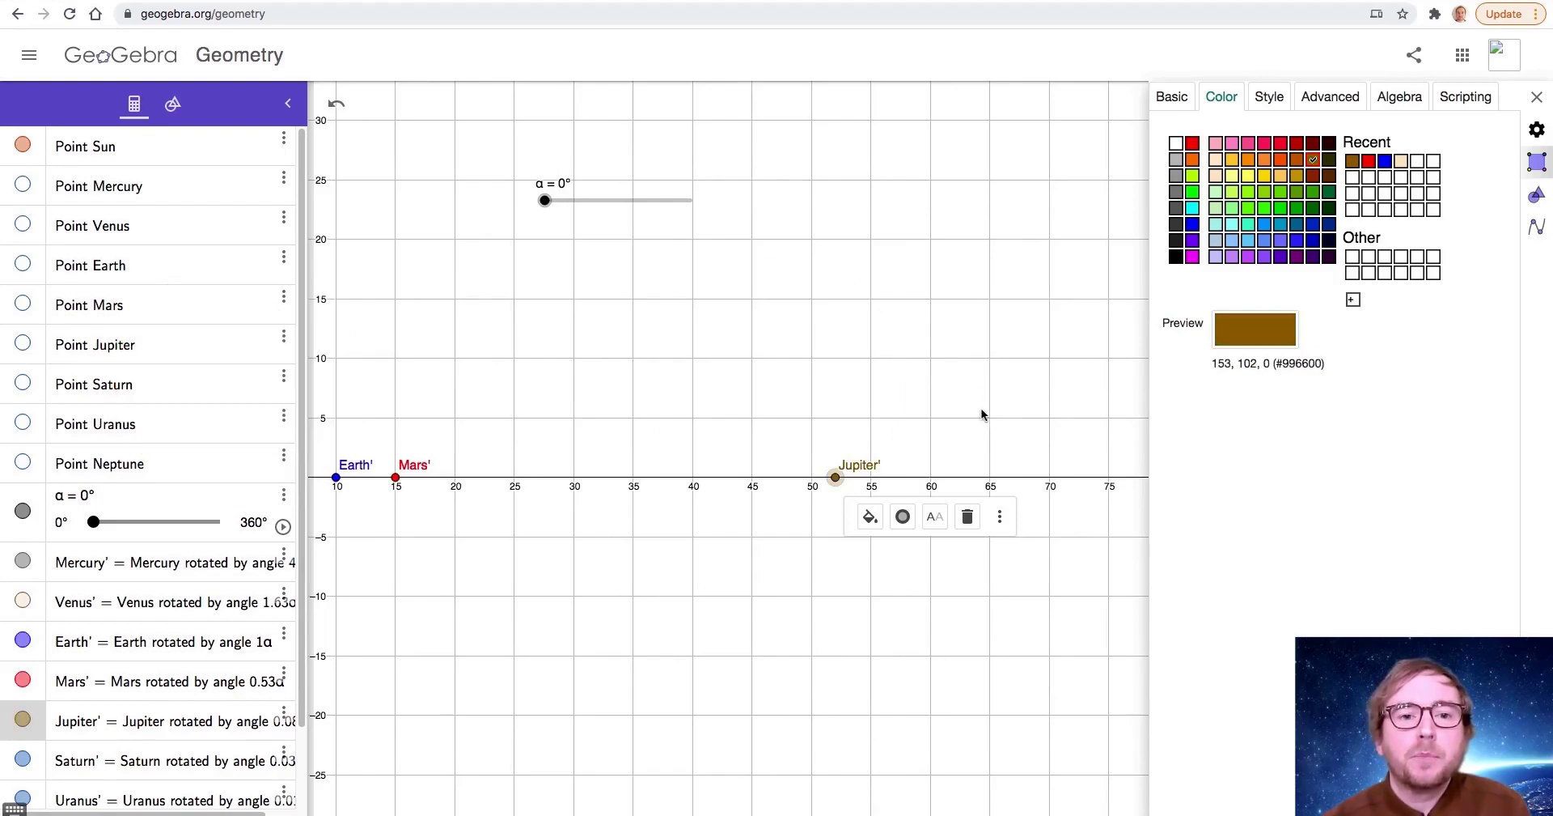
scroll(951, 409, "right", 5)
left_click_drag(955, 408, 663, 429)
left_click(763, 495)
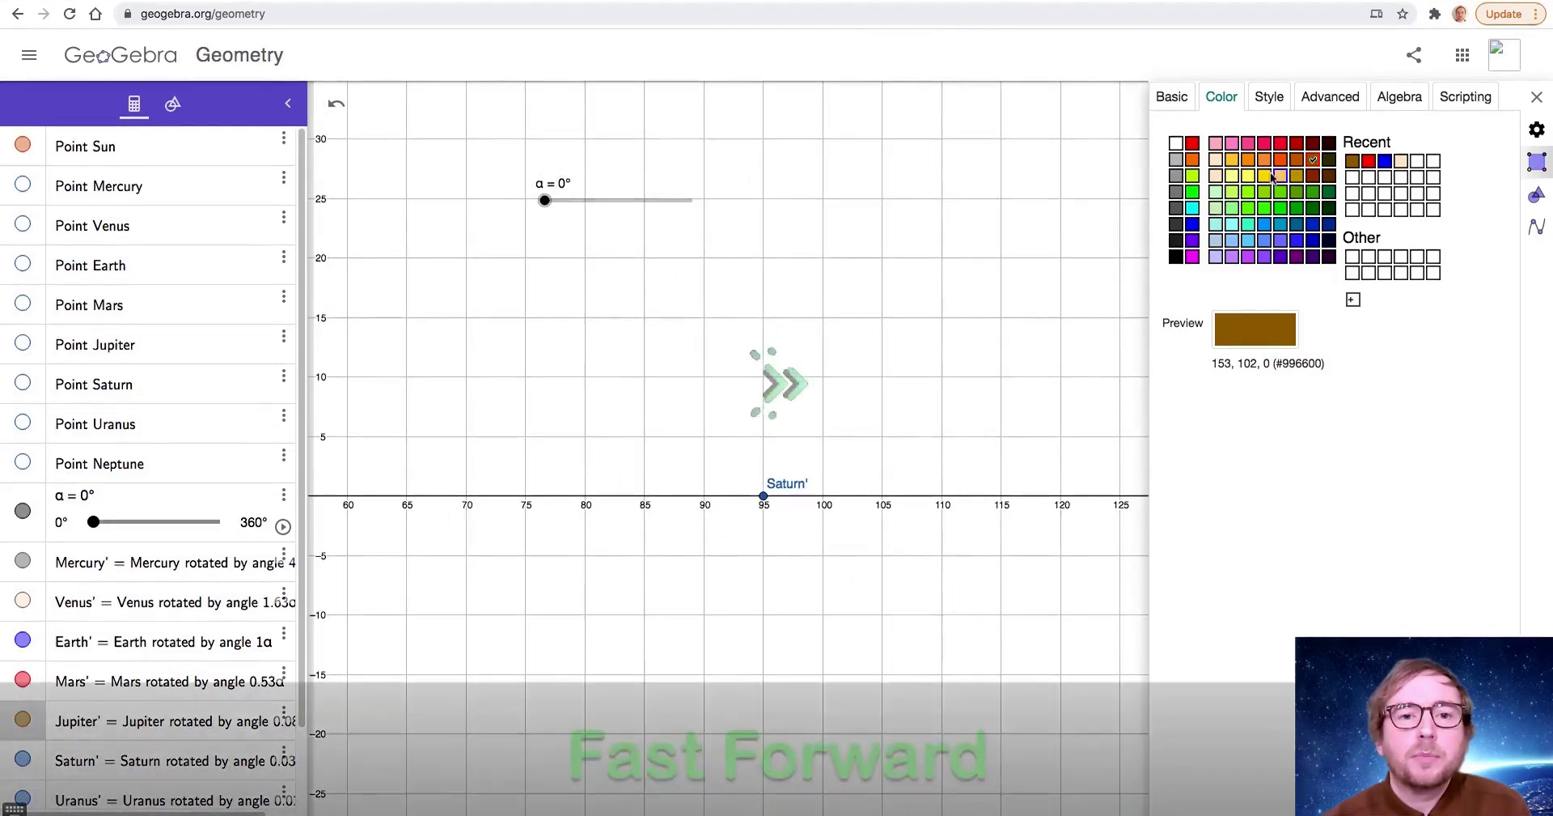
left_click(1234, 162)
scroll(935, 430, "right", 15)
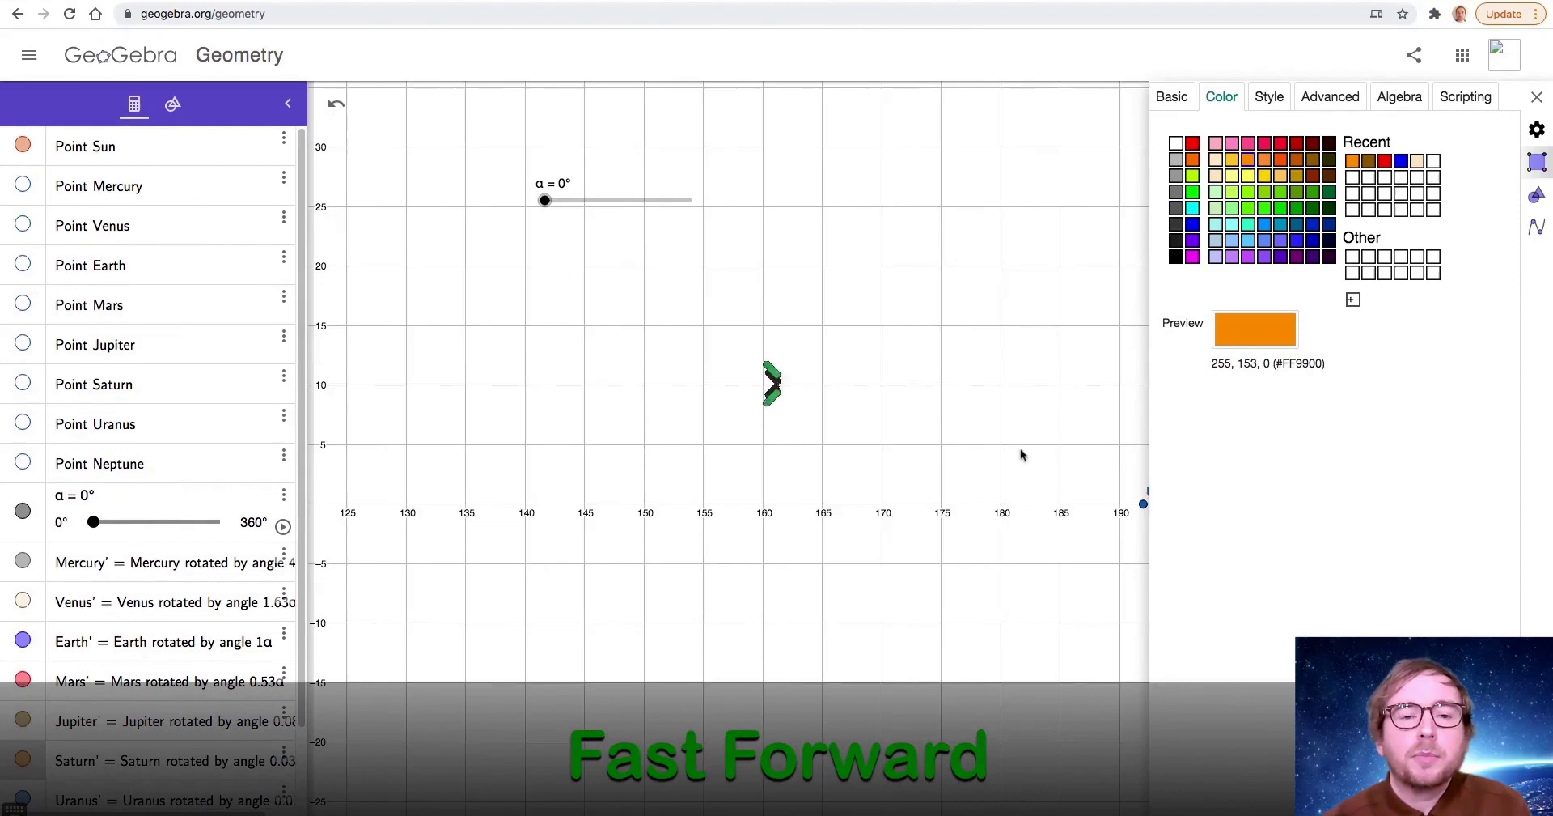
left_click(801, 495)
left_click(1193, 207)
Step: Close the colour settings and return to the standard view around the Sun
scroll(1026, 433, "right", 20)
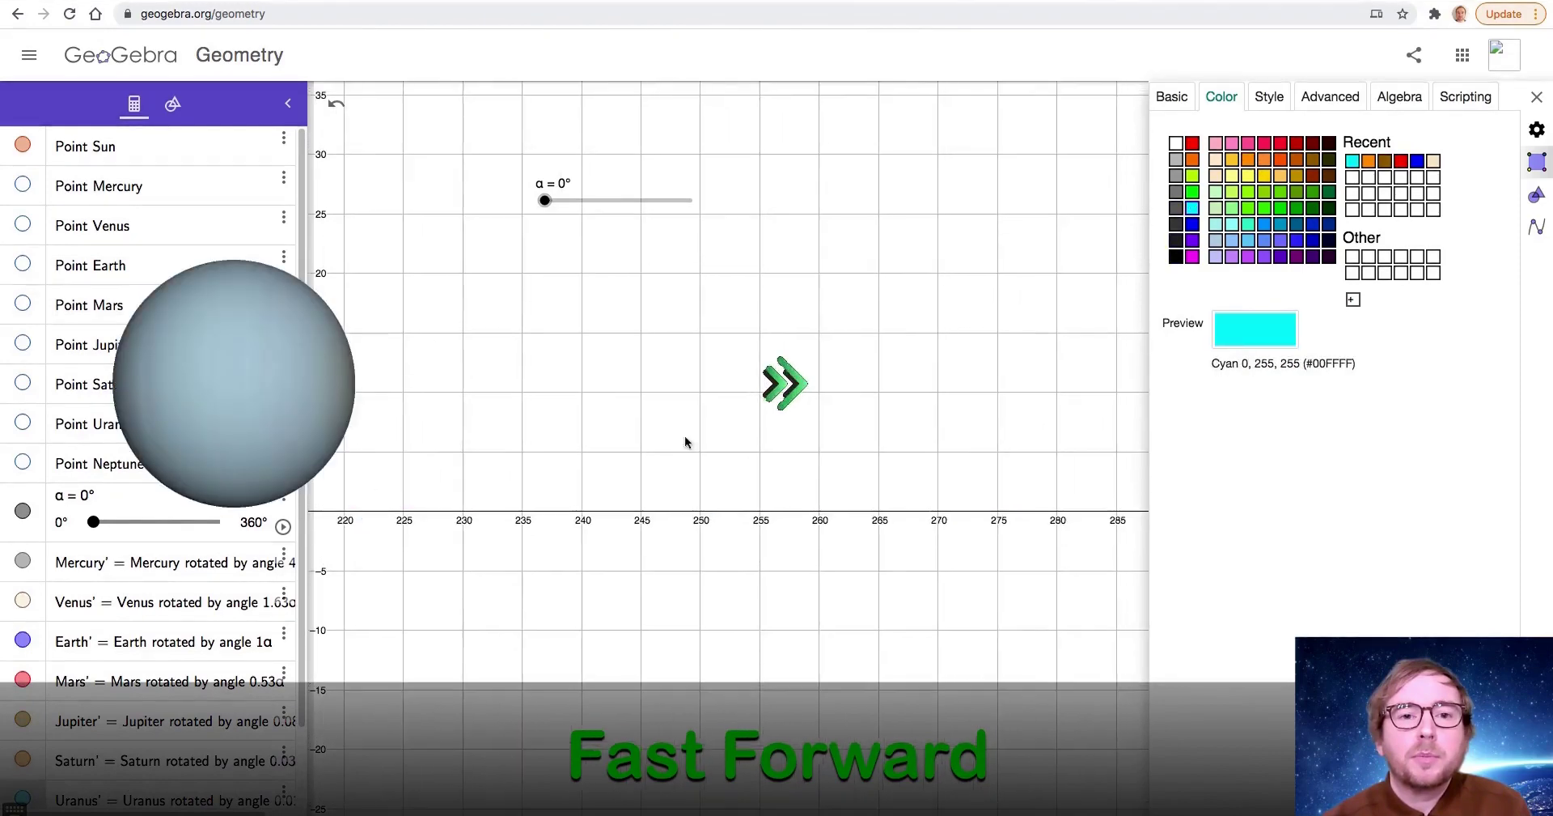
key("Escape")
key("ctrl+m")
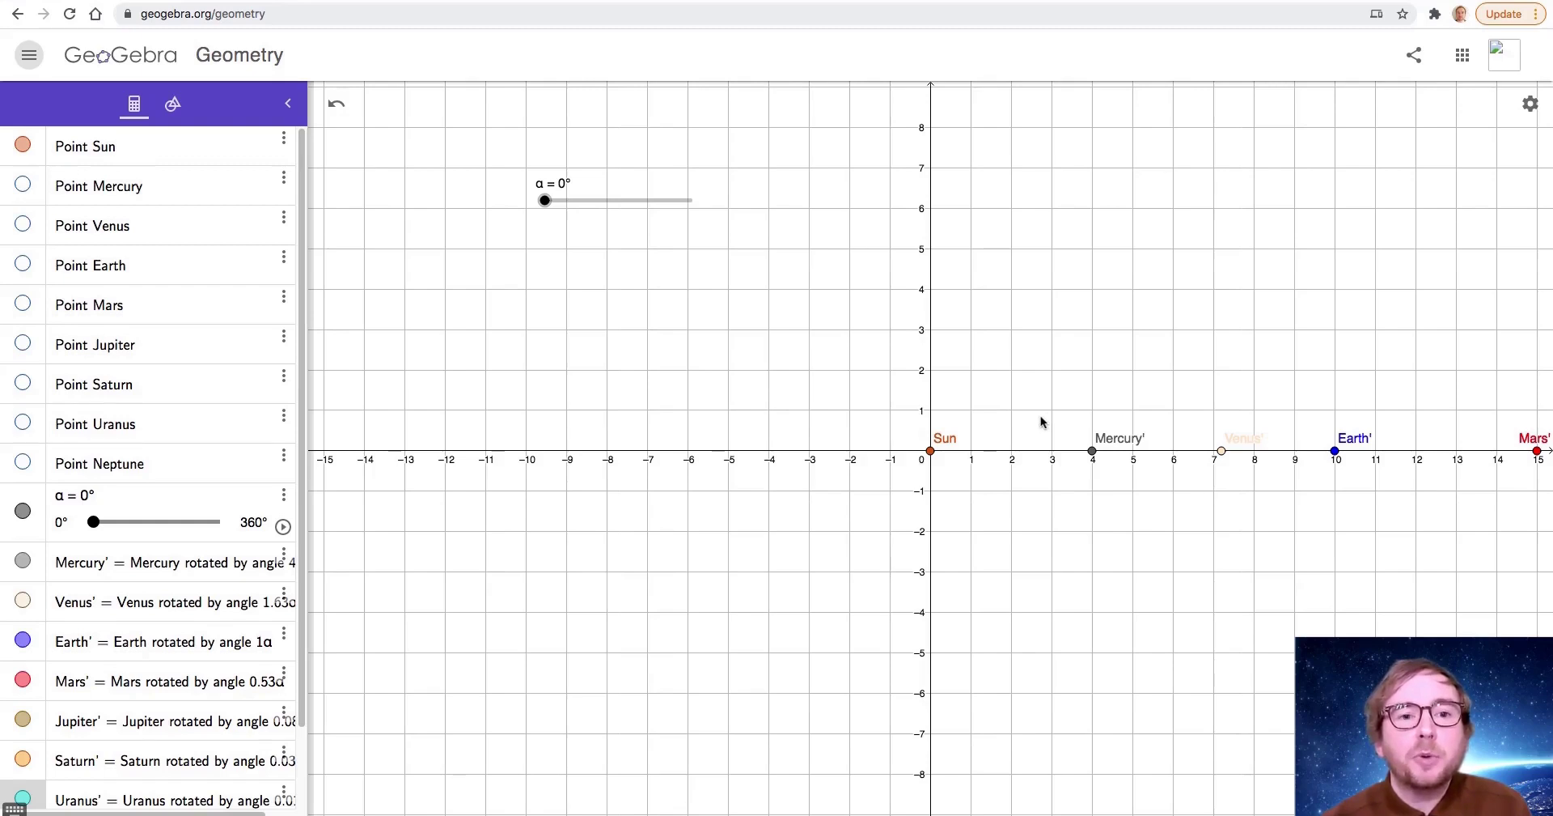
Step: Switch the sidebar from the object list to the construction Tools list
left_click(174, 109)
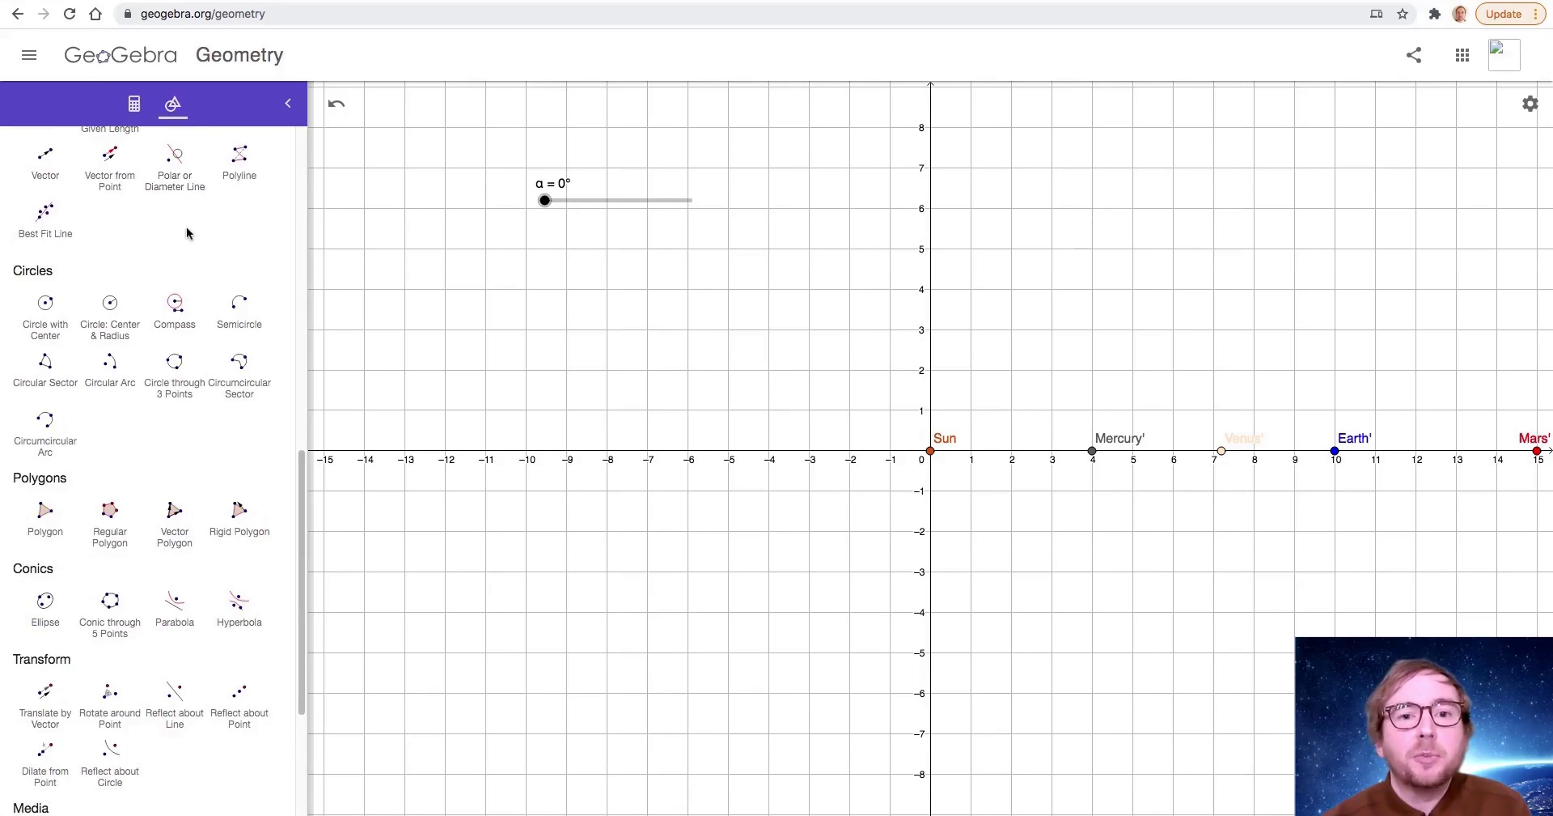
Step: Draw Sun-centred orbit circles with radii 4, 7.2, 10 and 15 for Mercury through Mars
left_click(116, 307)
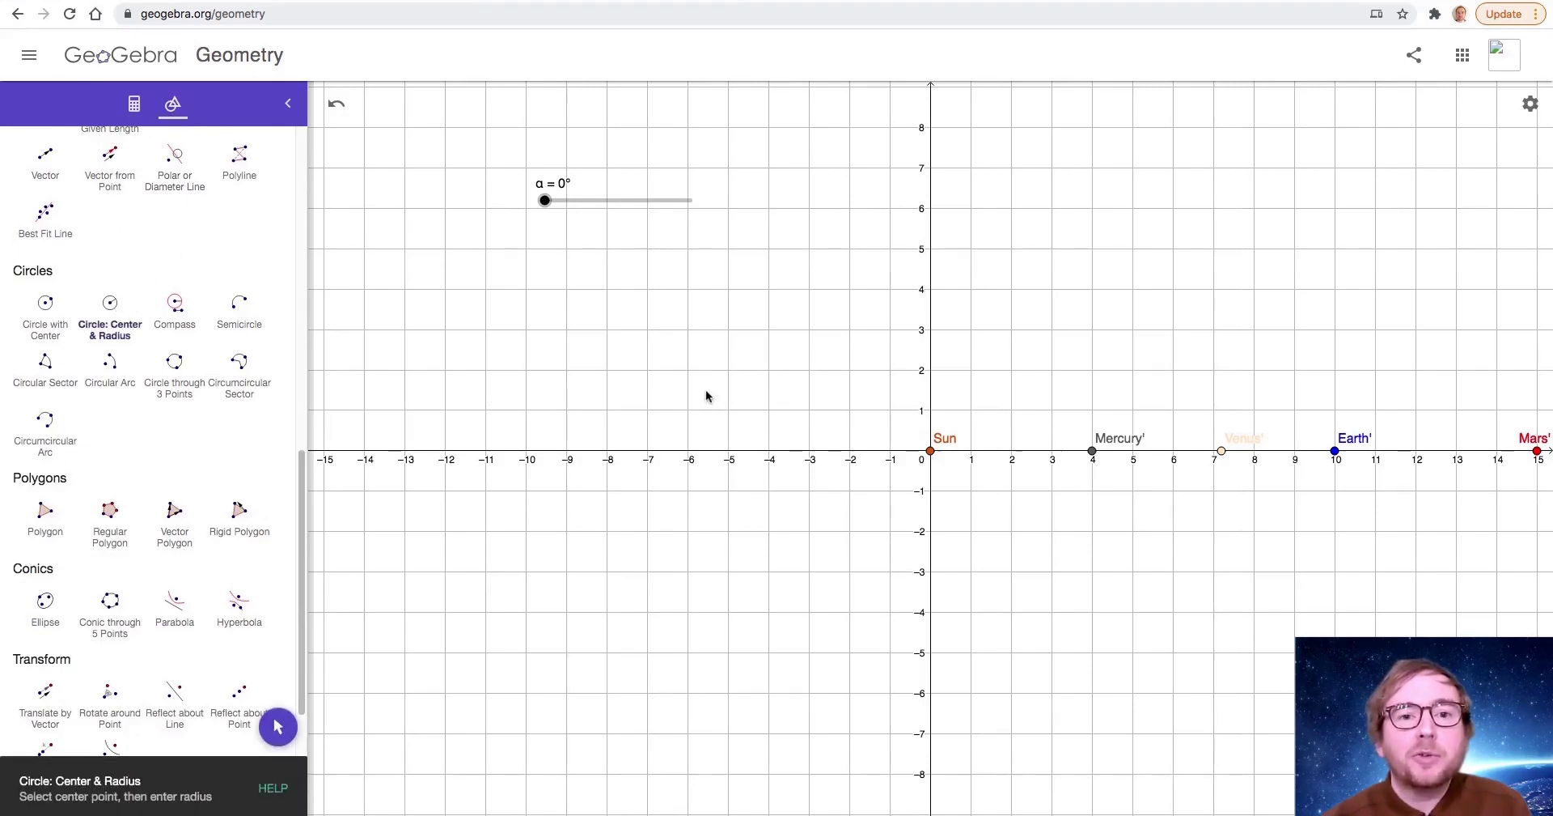
left_click(932, 451)
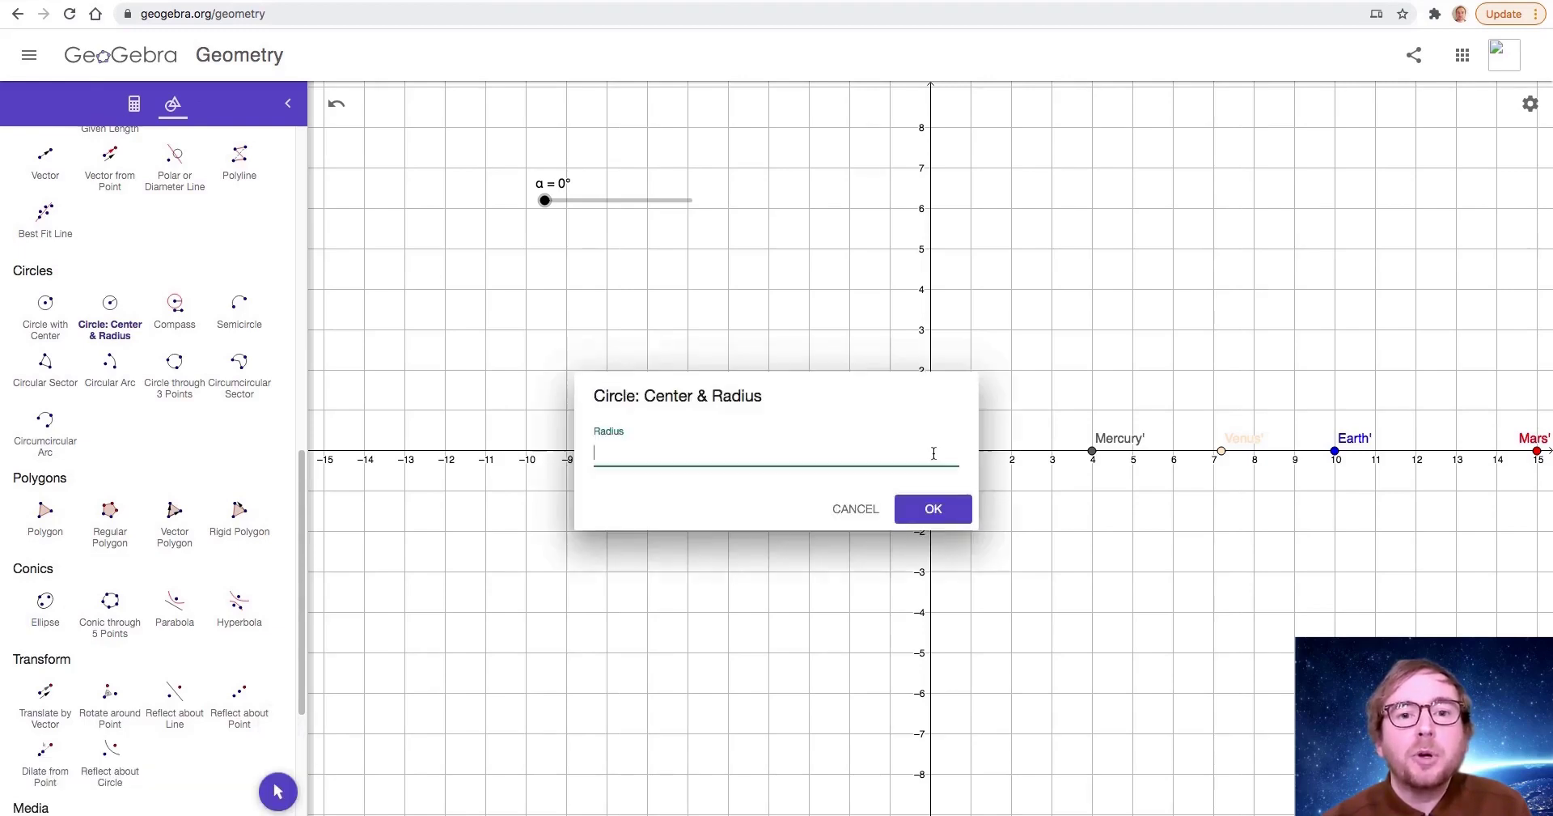
type("4")
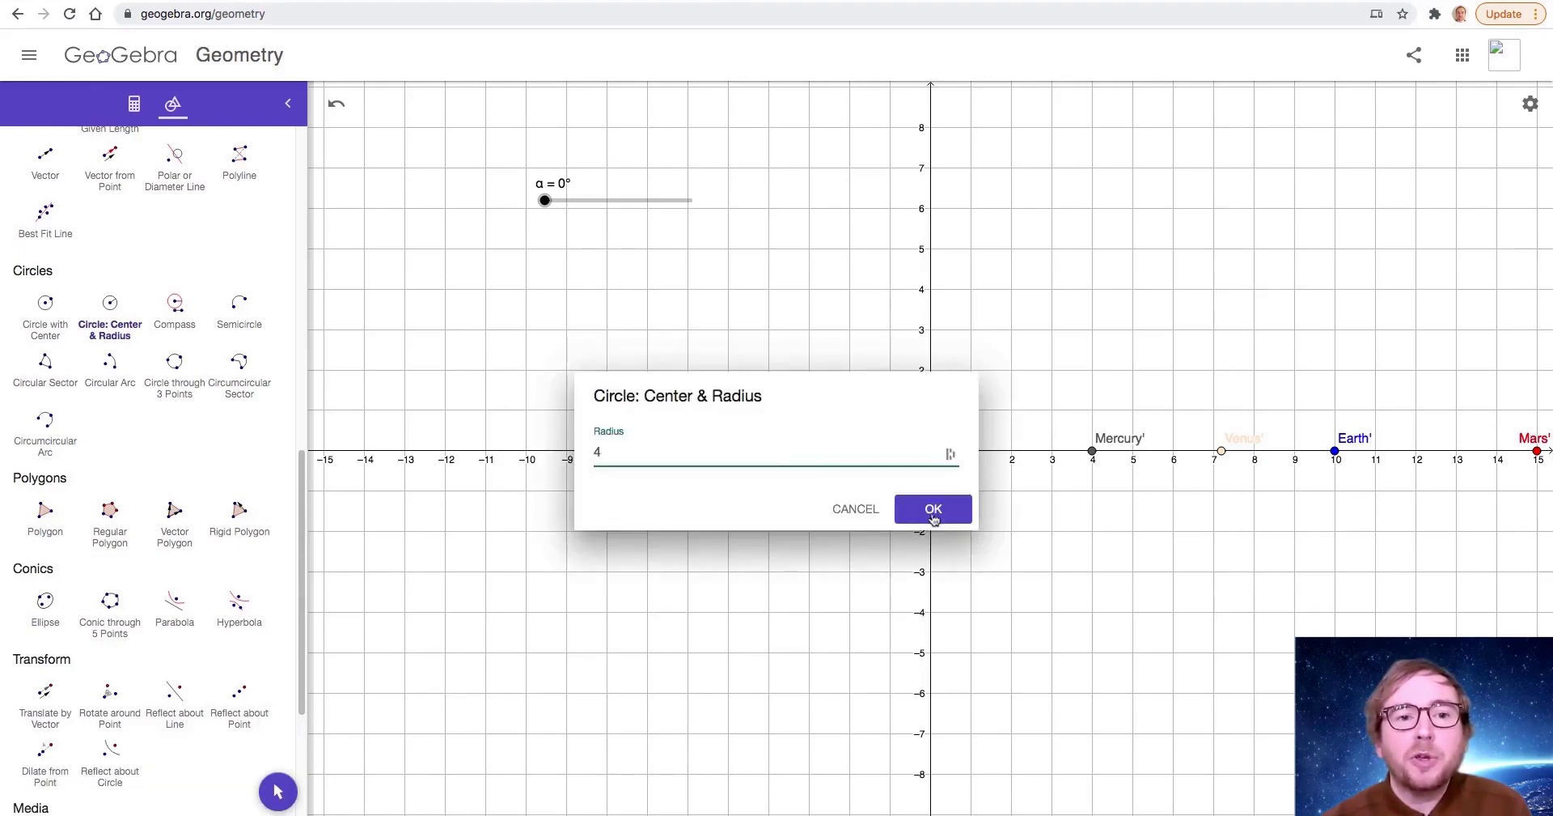
left_click(934, 517)
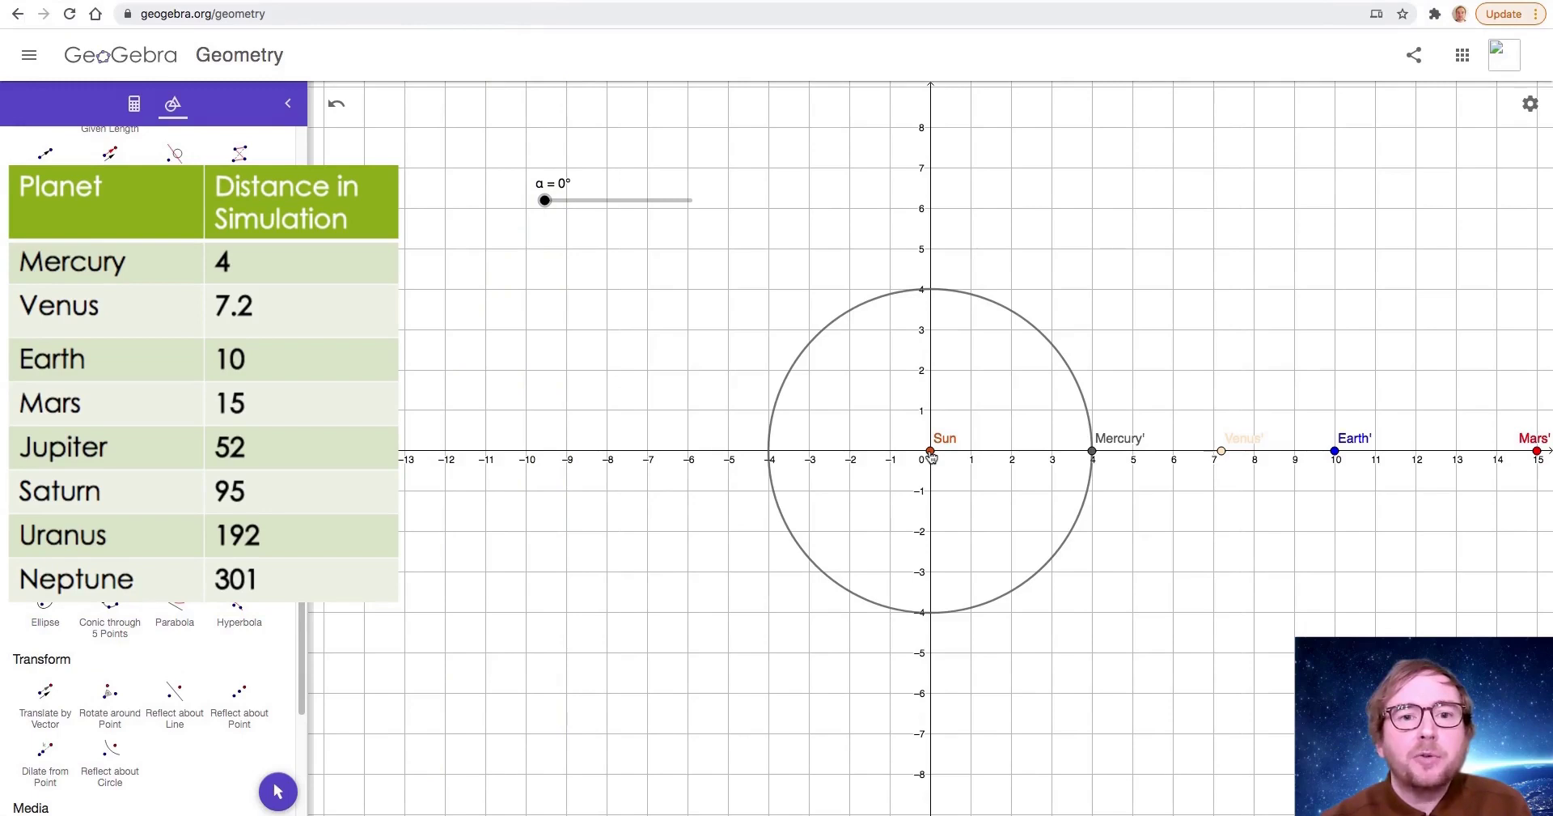
left_click(931, 454)
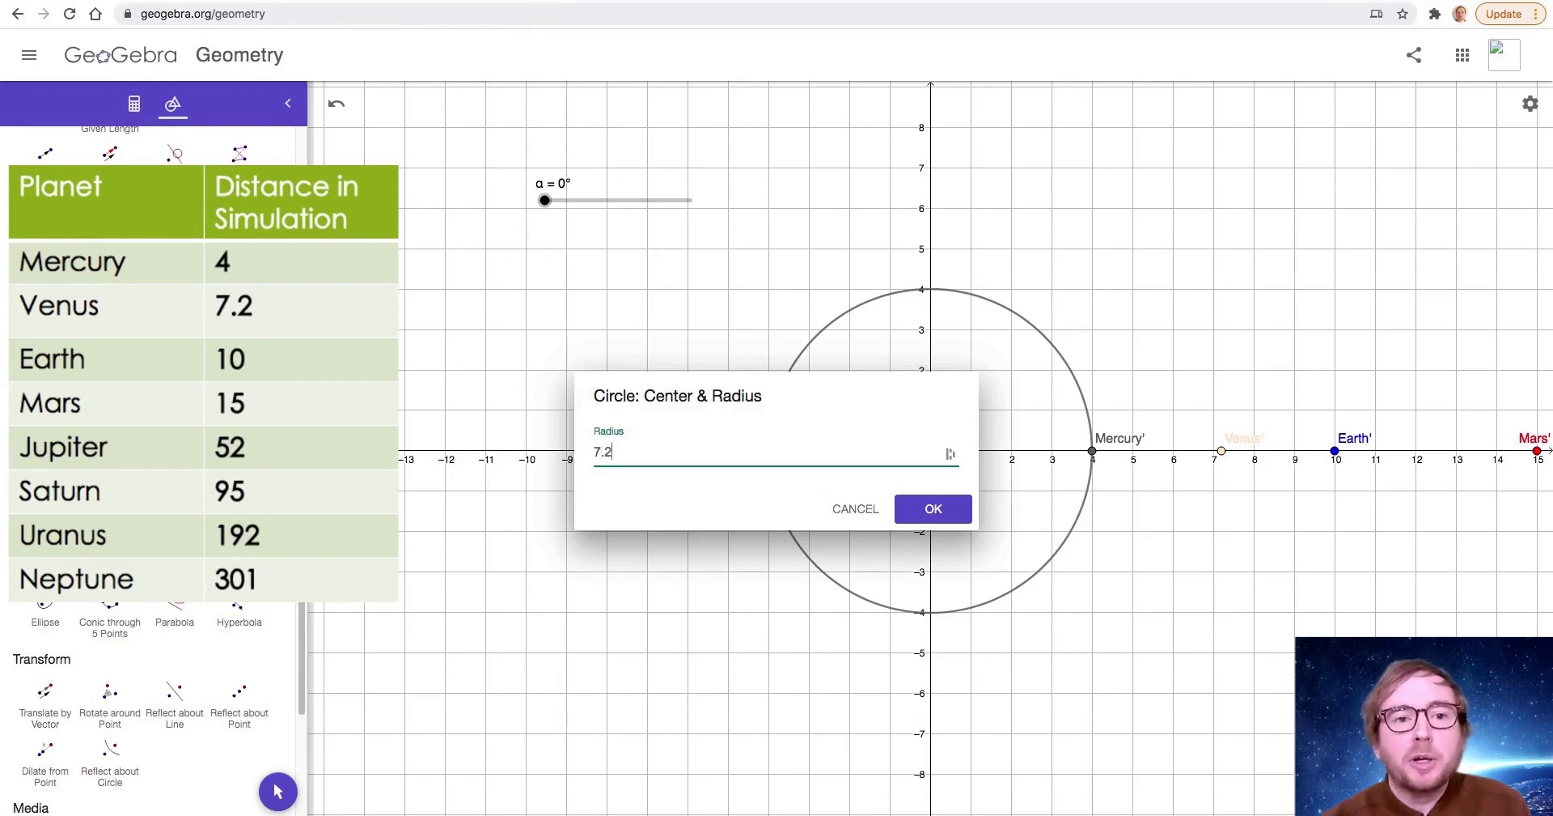
left_click(949, 511)
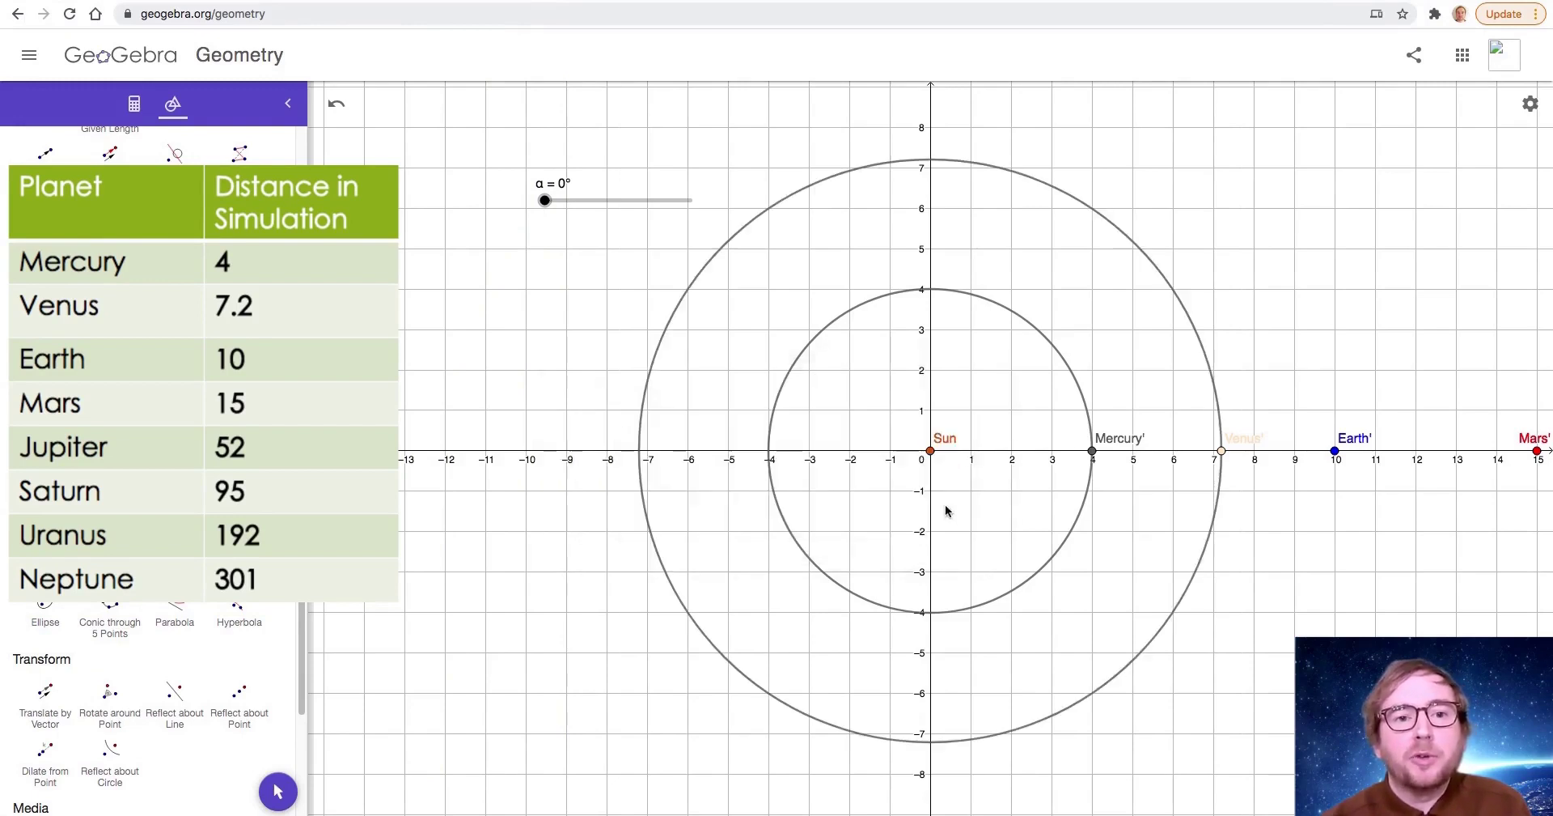
left_click(931, 452)
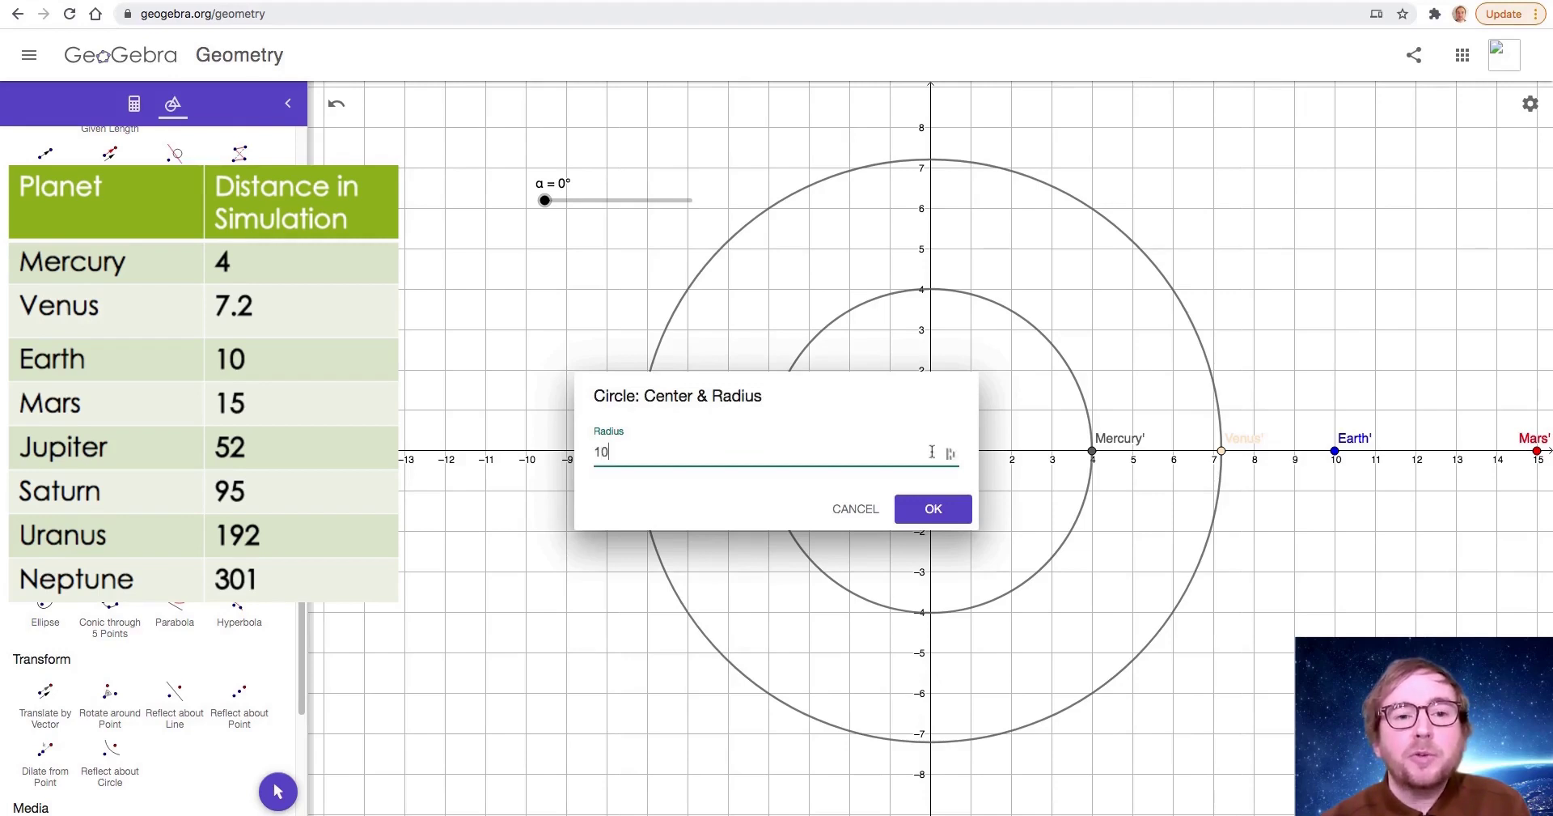
left_click(935, 509)
left_click(931, 452)
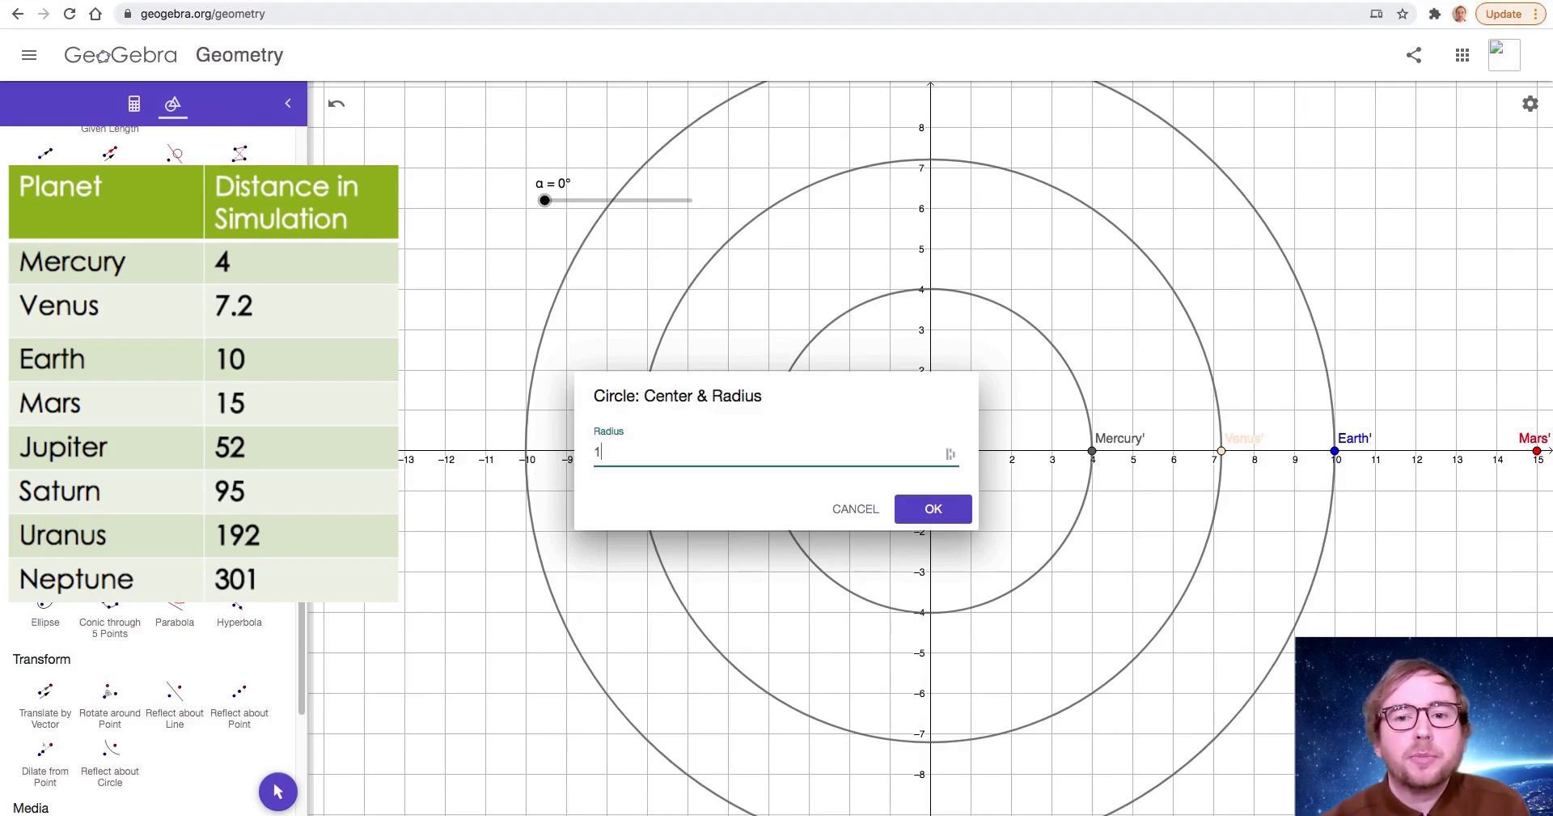
left_click(935, 509)
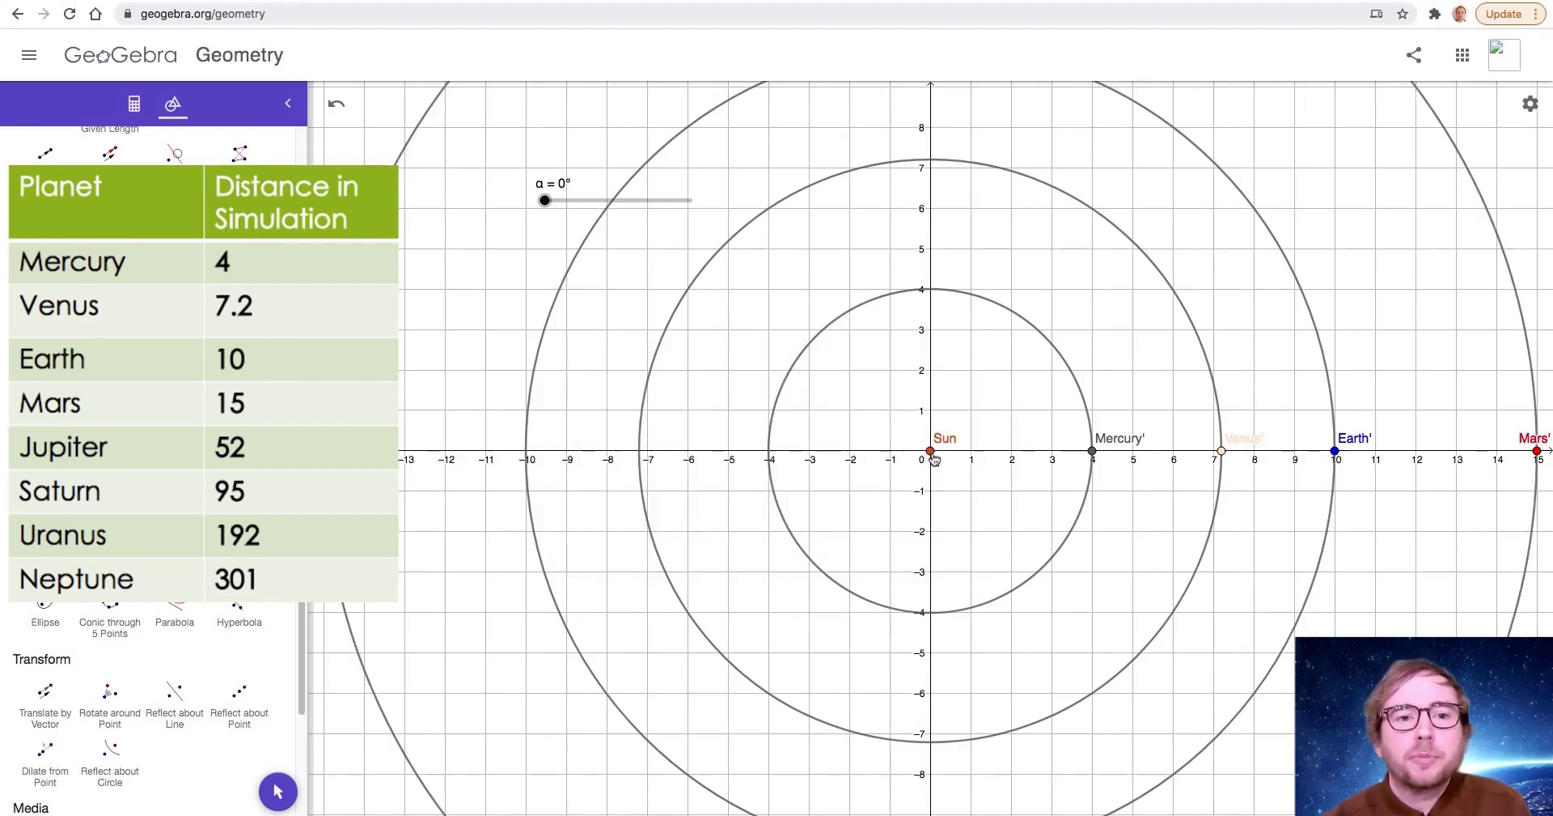
Step: Add Sun-centred orbit circles with radii 52, 95, 192 and 301 for Jupiter through Neptune
left_click(932, 452)
type("52")
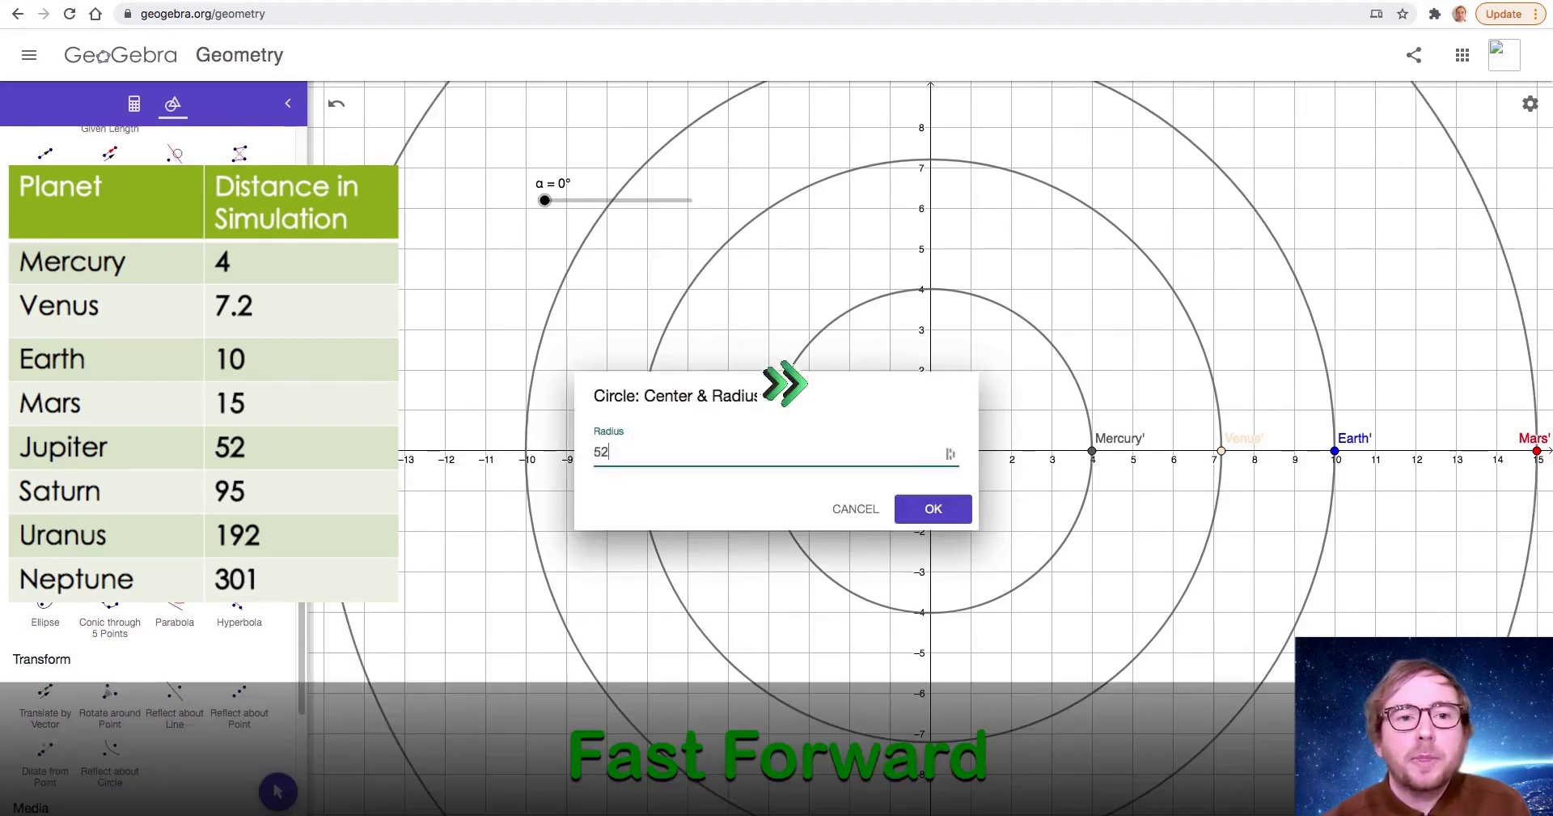
left_click(935, 508)
left_click(931, 451)
type("95")
left_click(935, 508)
left_click(932, 452)
type("192")
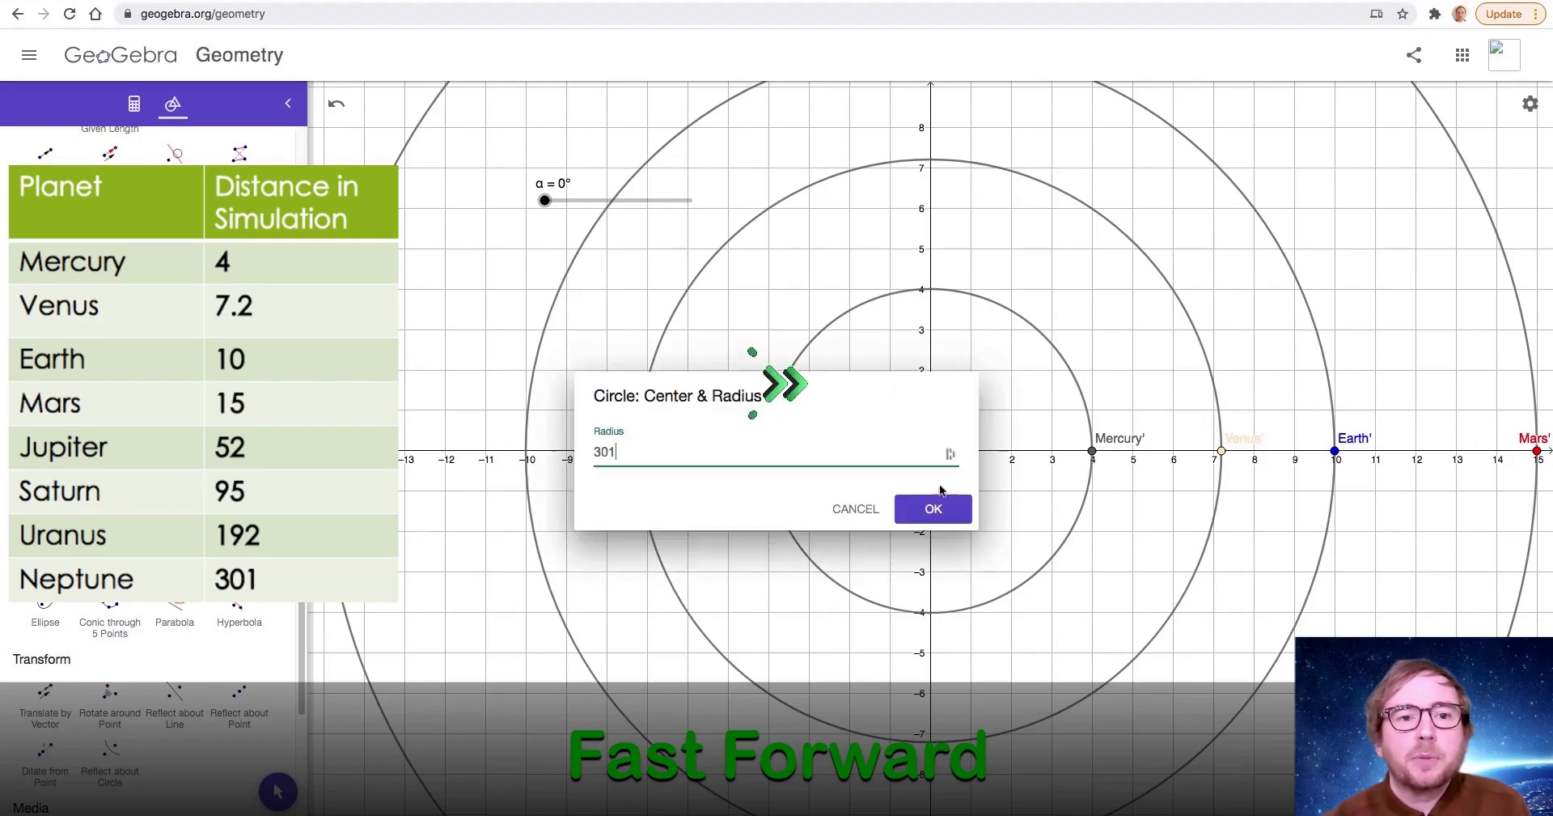
left_click(922, 506)
left_click(932, 452)
type("301")
left_click(922, 506)
scroll(1235, 546, "down", 10)
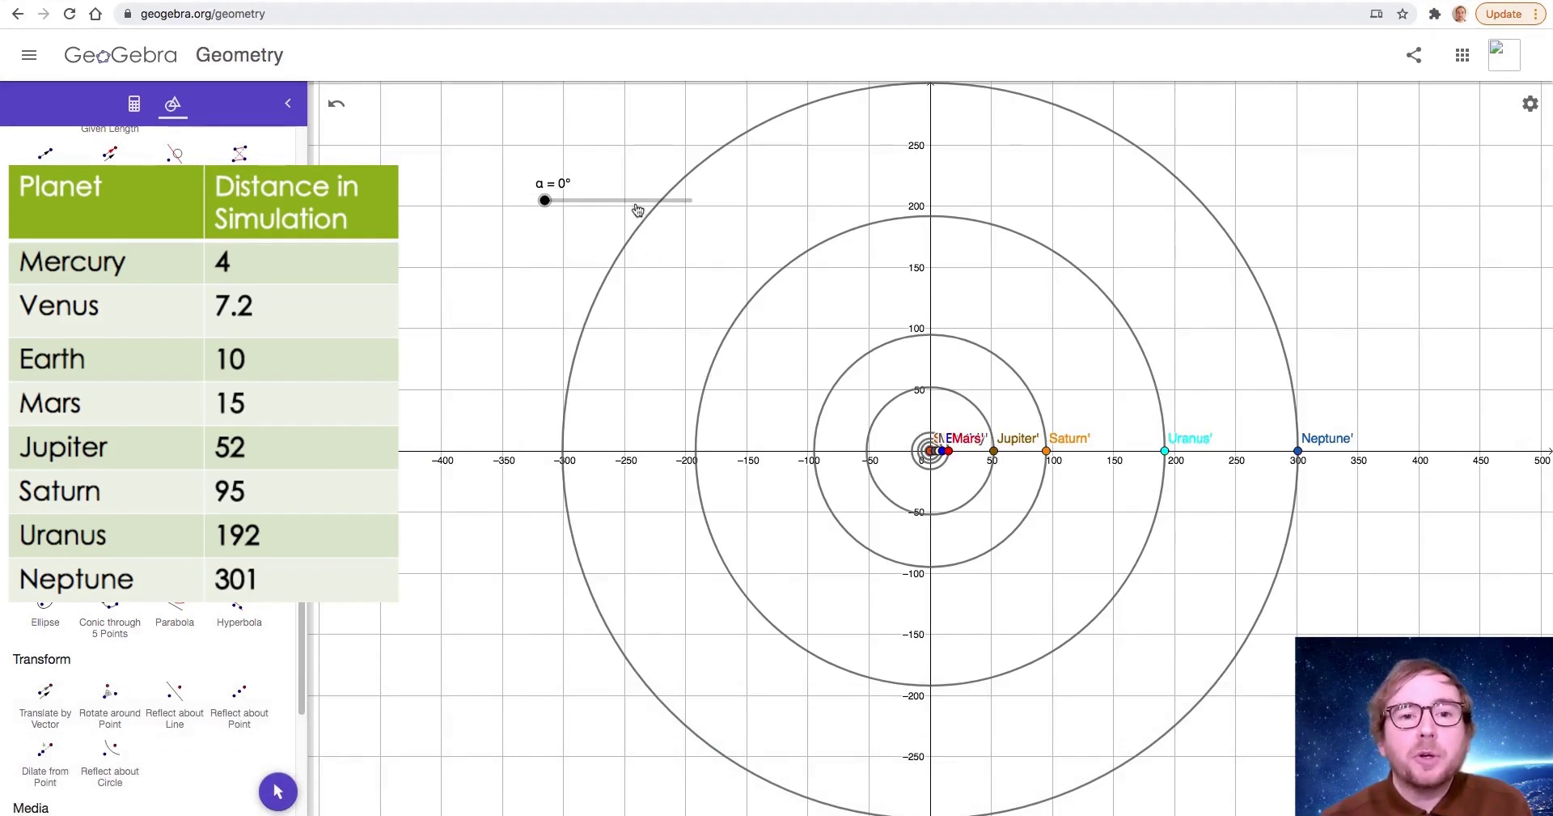
Step: Turn off Show Axes and set the grid to No Grid
left_click(1531, 104)
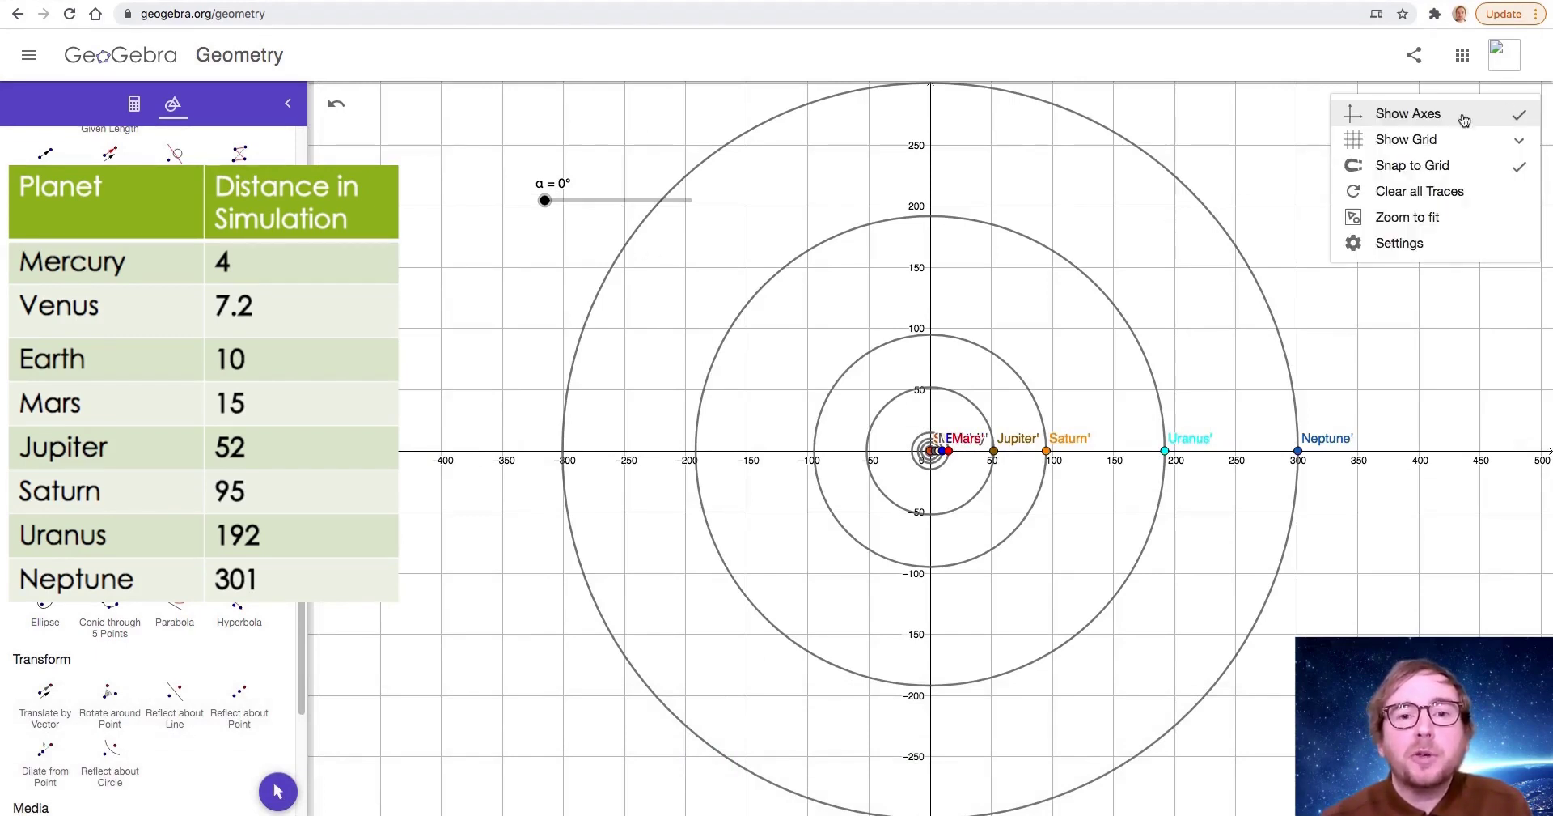
left_click(1445, 117)
left_click(1533, 106)
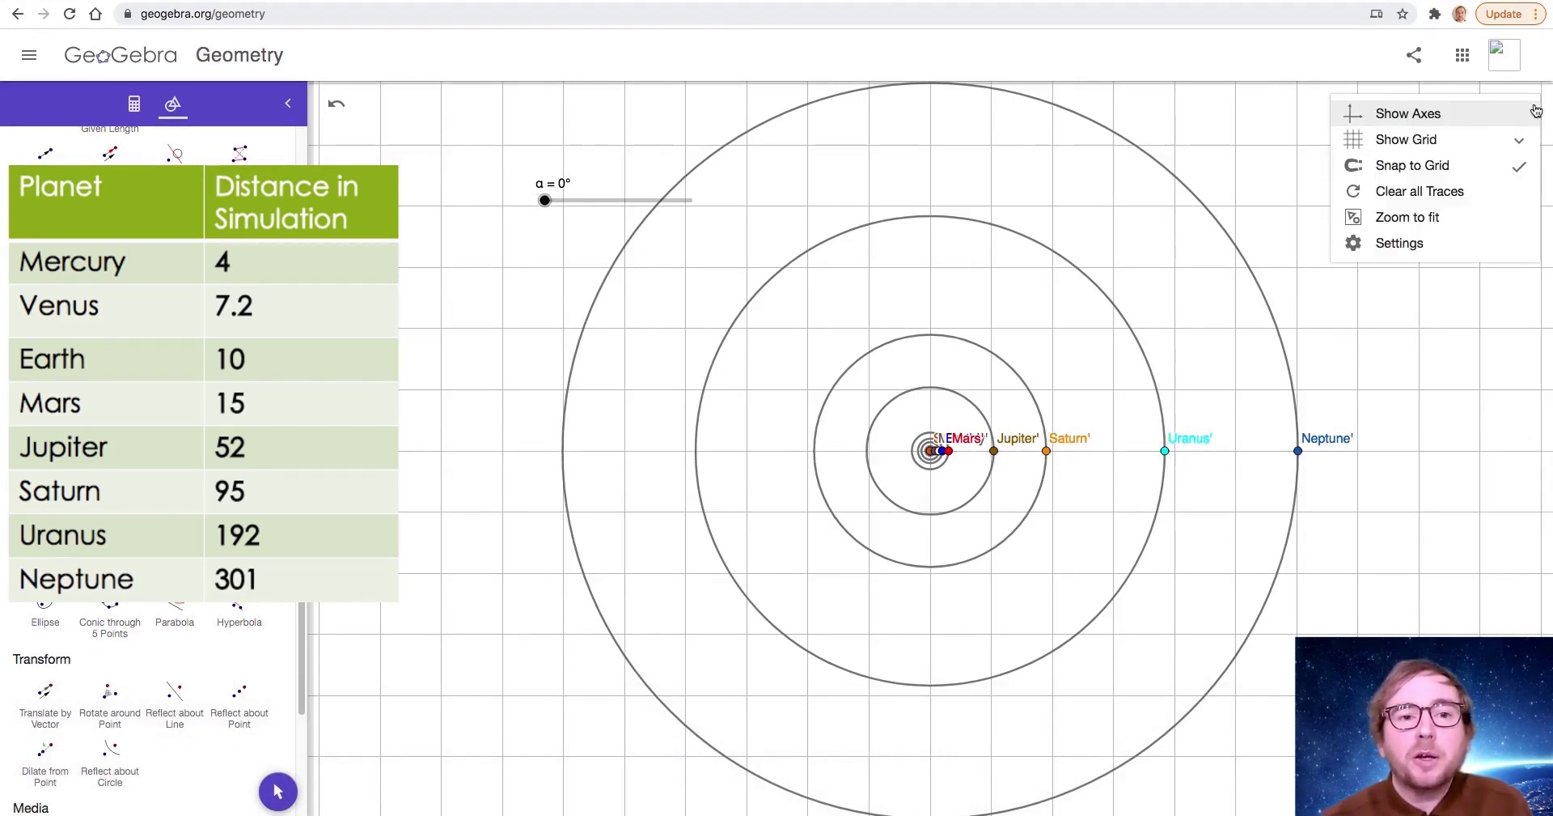
left_click(1429, 141)
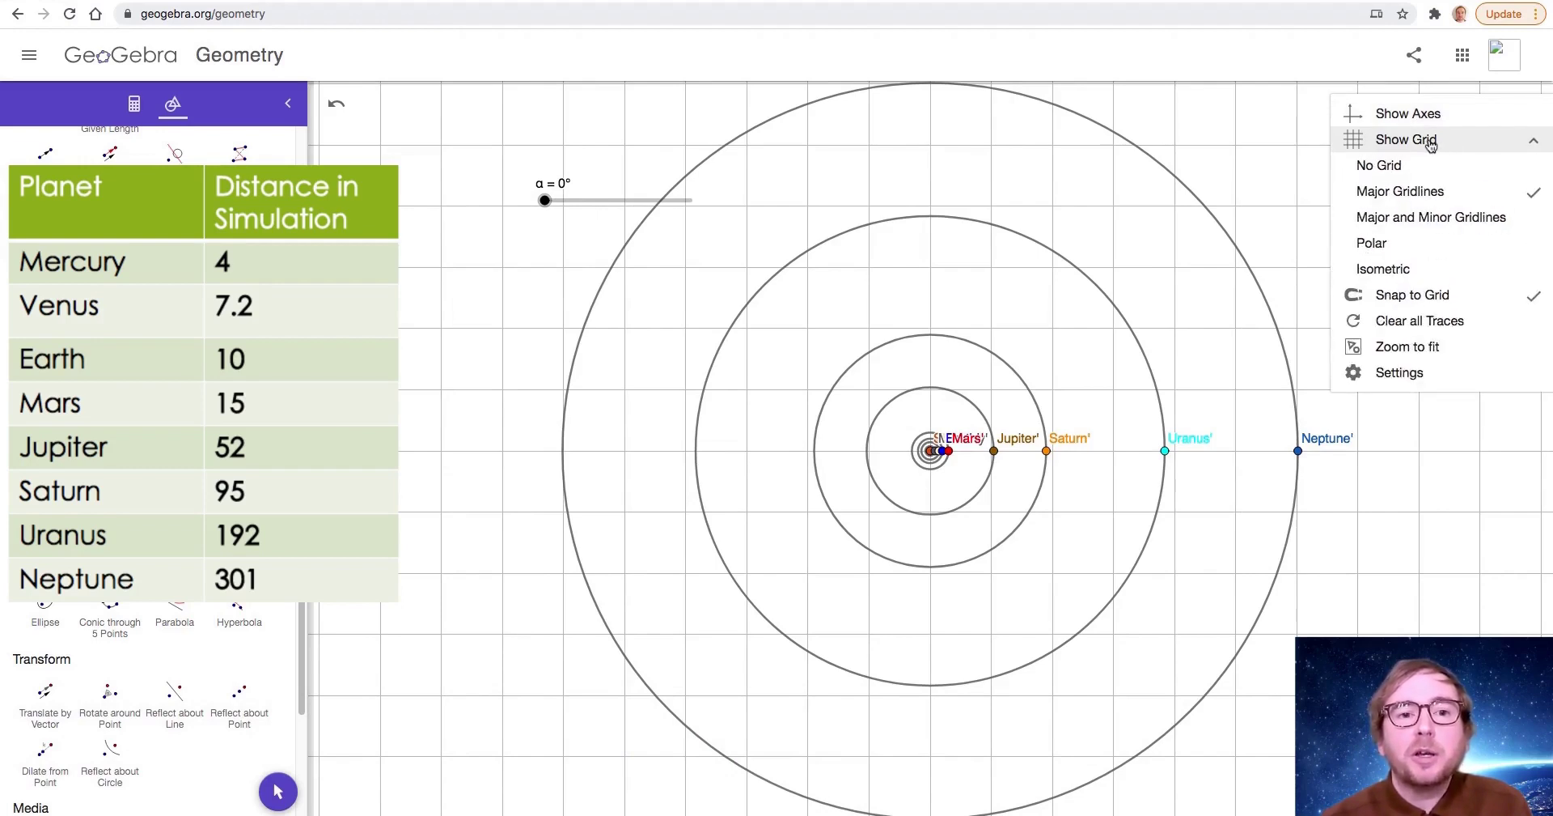
left_click(1427, 167)
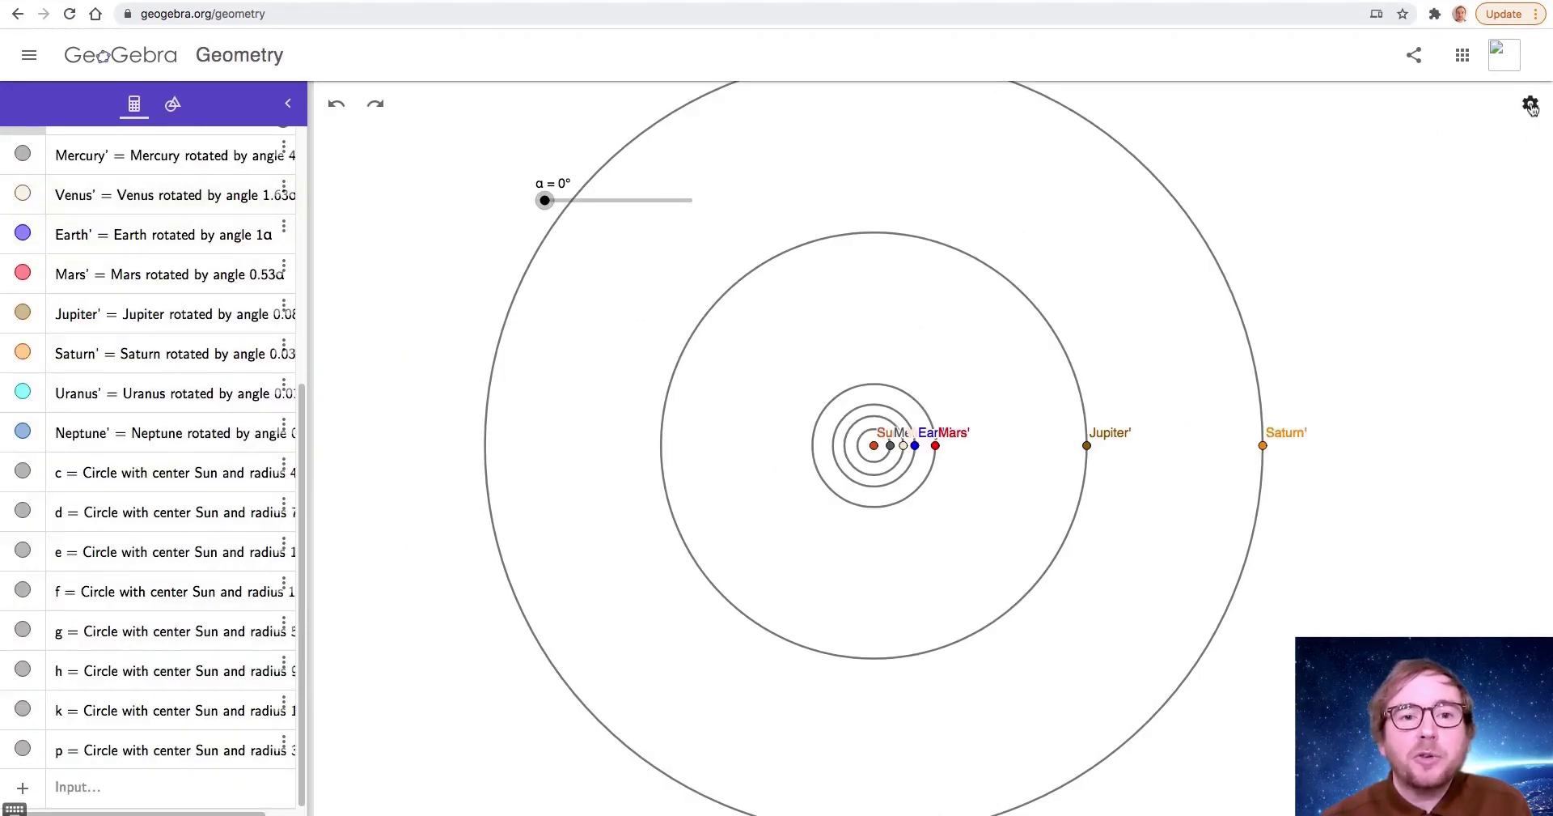
Step: Set the drawing area's background colour to near-black and close the settings
left_click(1530, 108)
left_click(1408, 240)
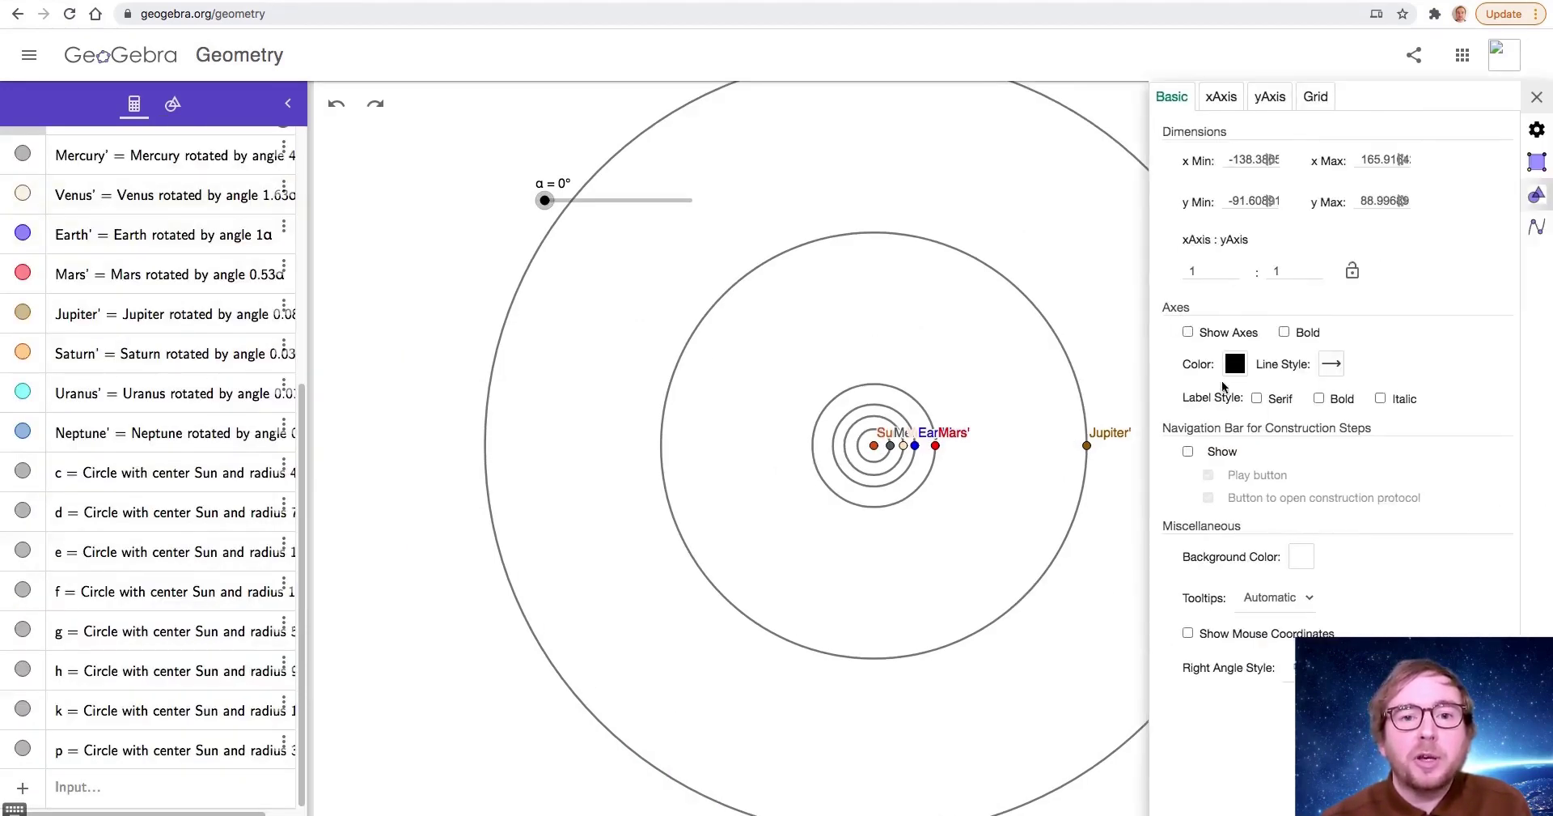
left_click(1300, 556)
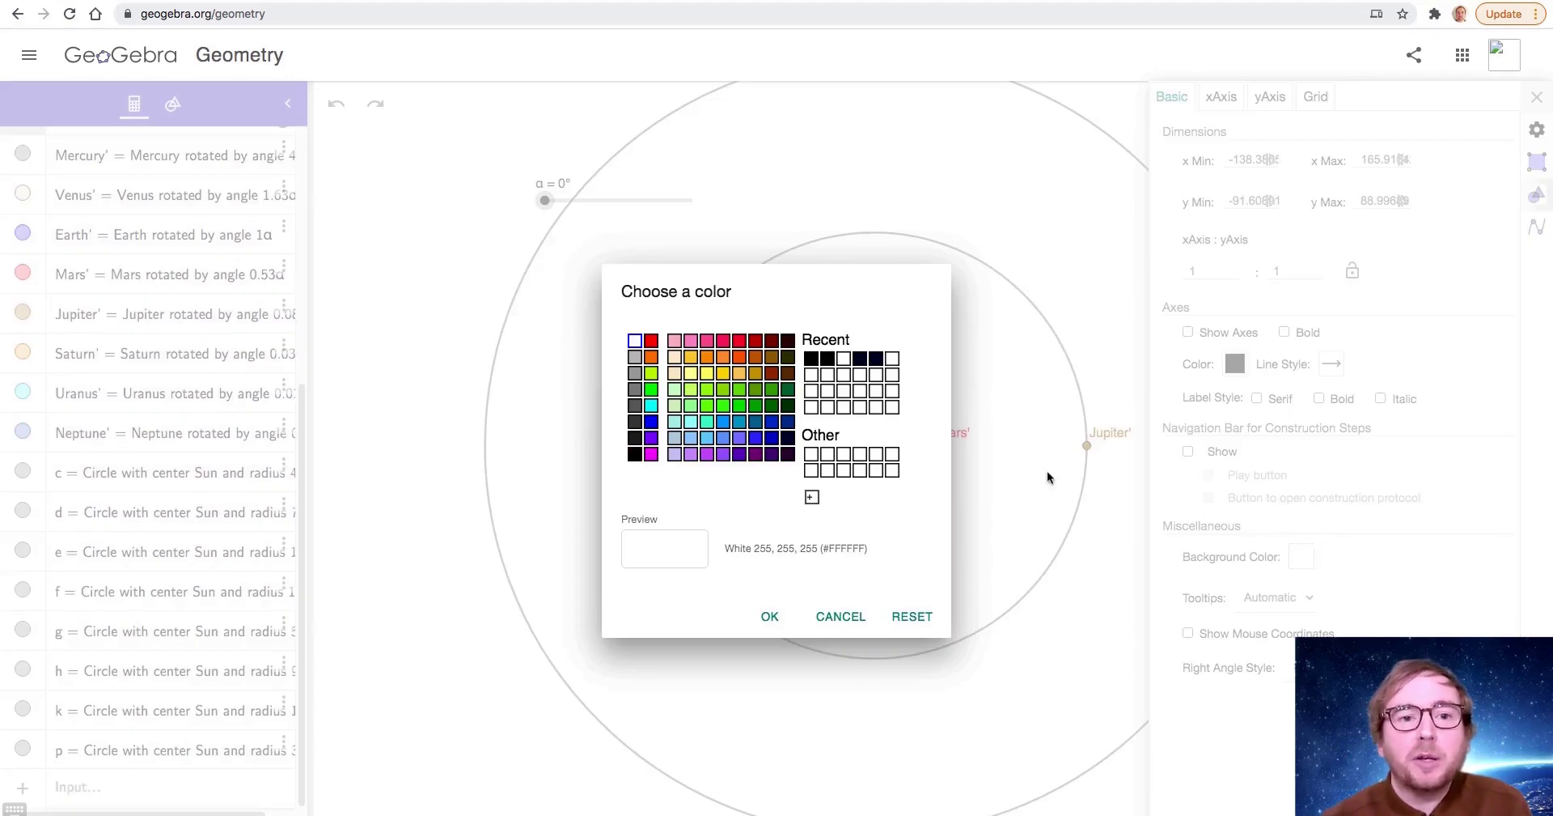
left_click(636, 445)
left_click(773, 616)
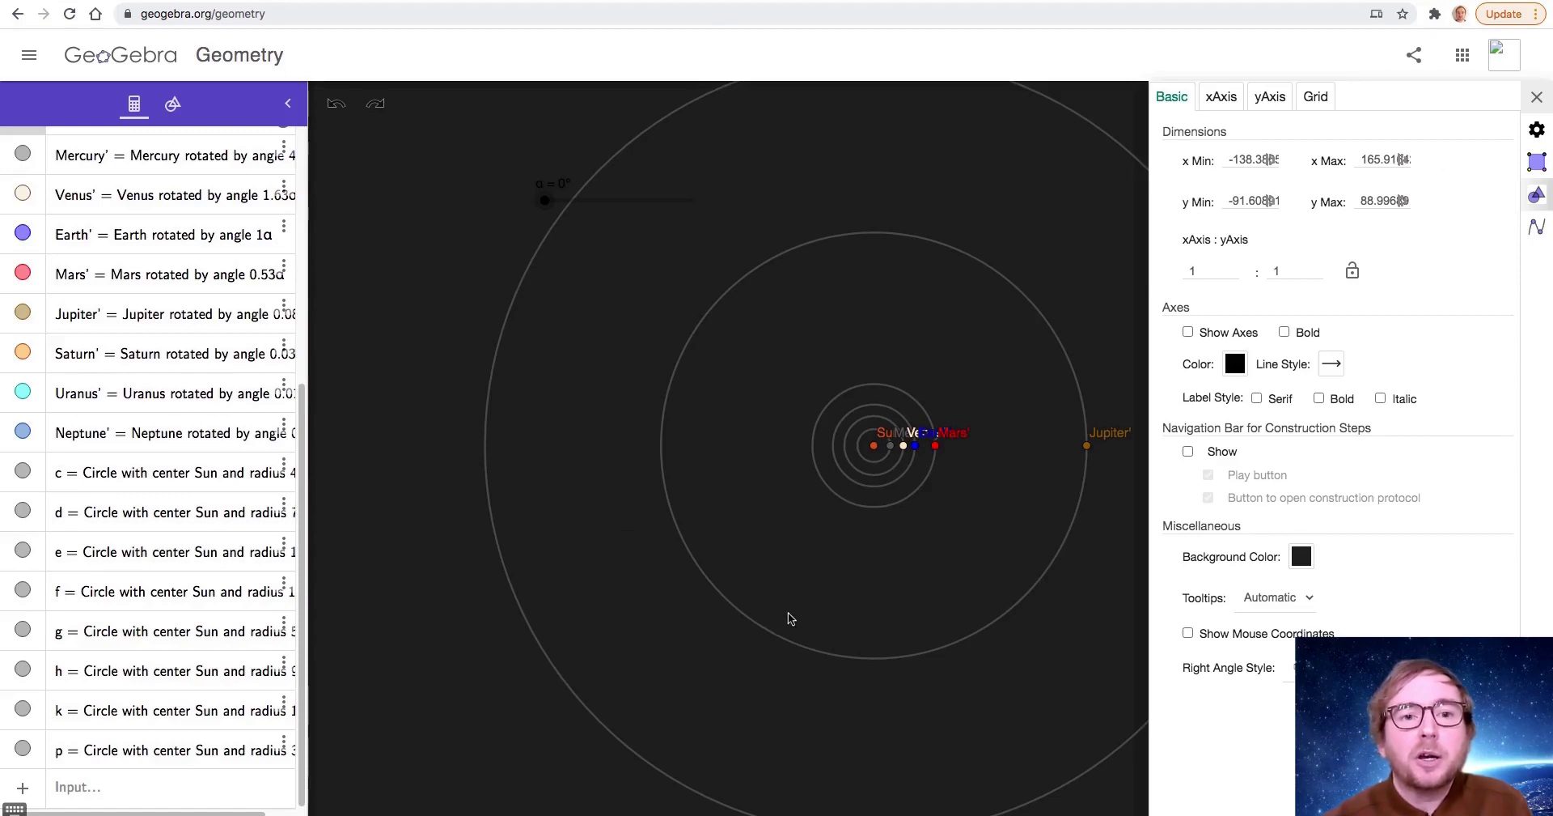
left_click(1537, 99)
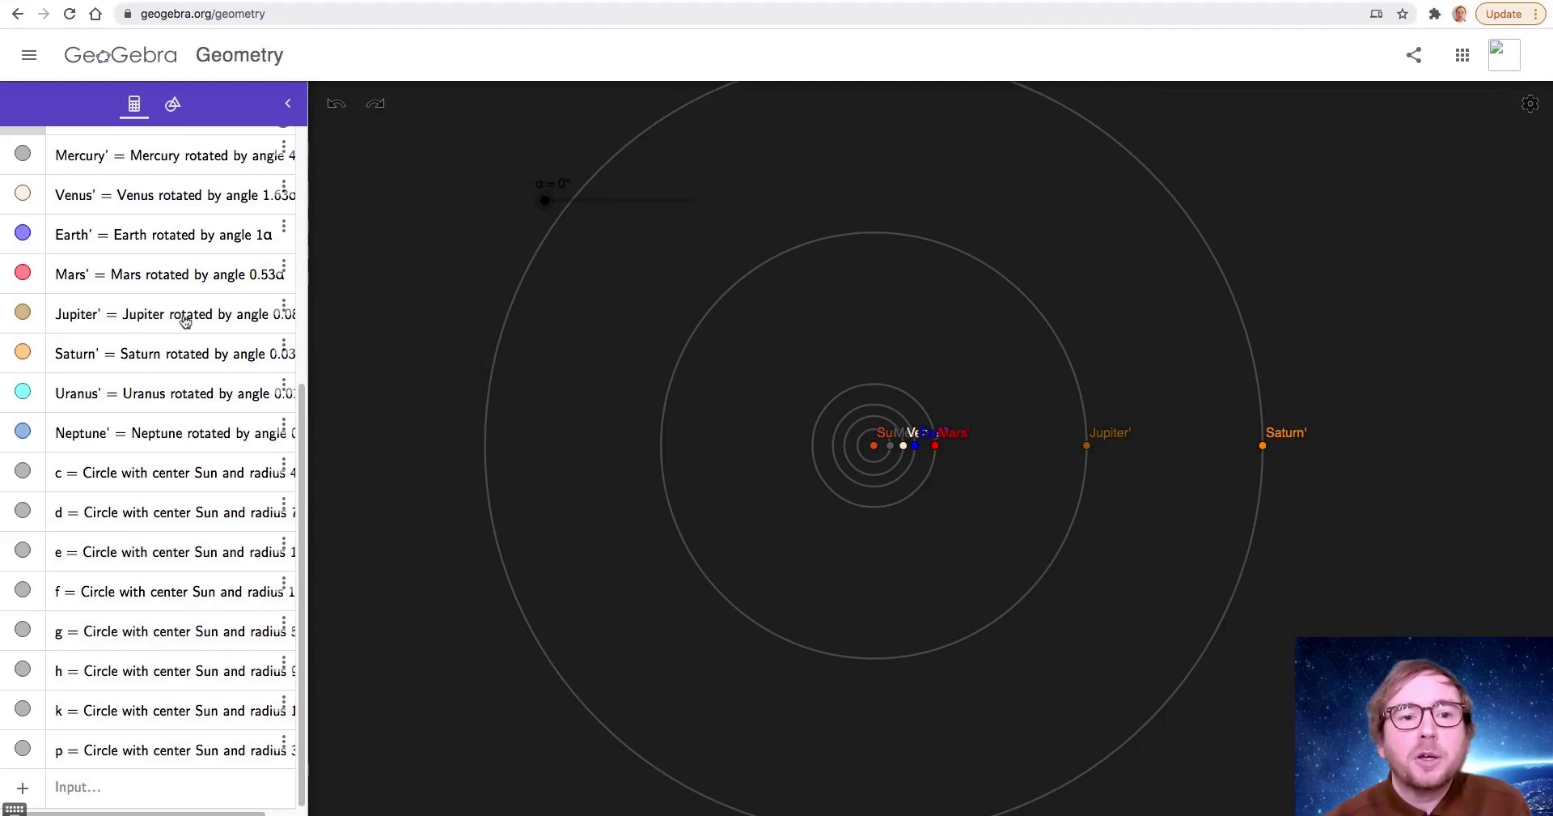
Step: Open the α slider's settings and hide the slider from the canvas
scroll(180, 319, "up", 5)
left_click(284, 495)
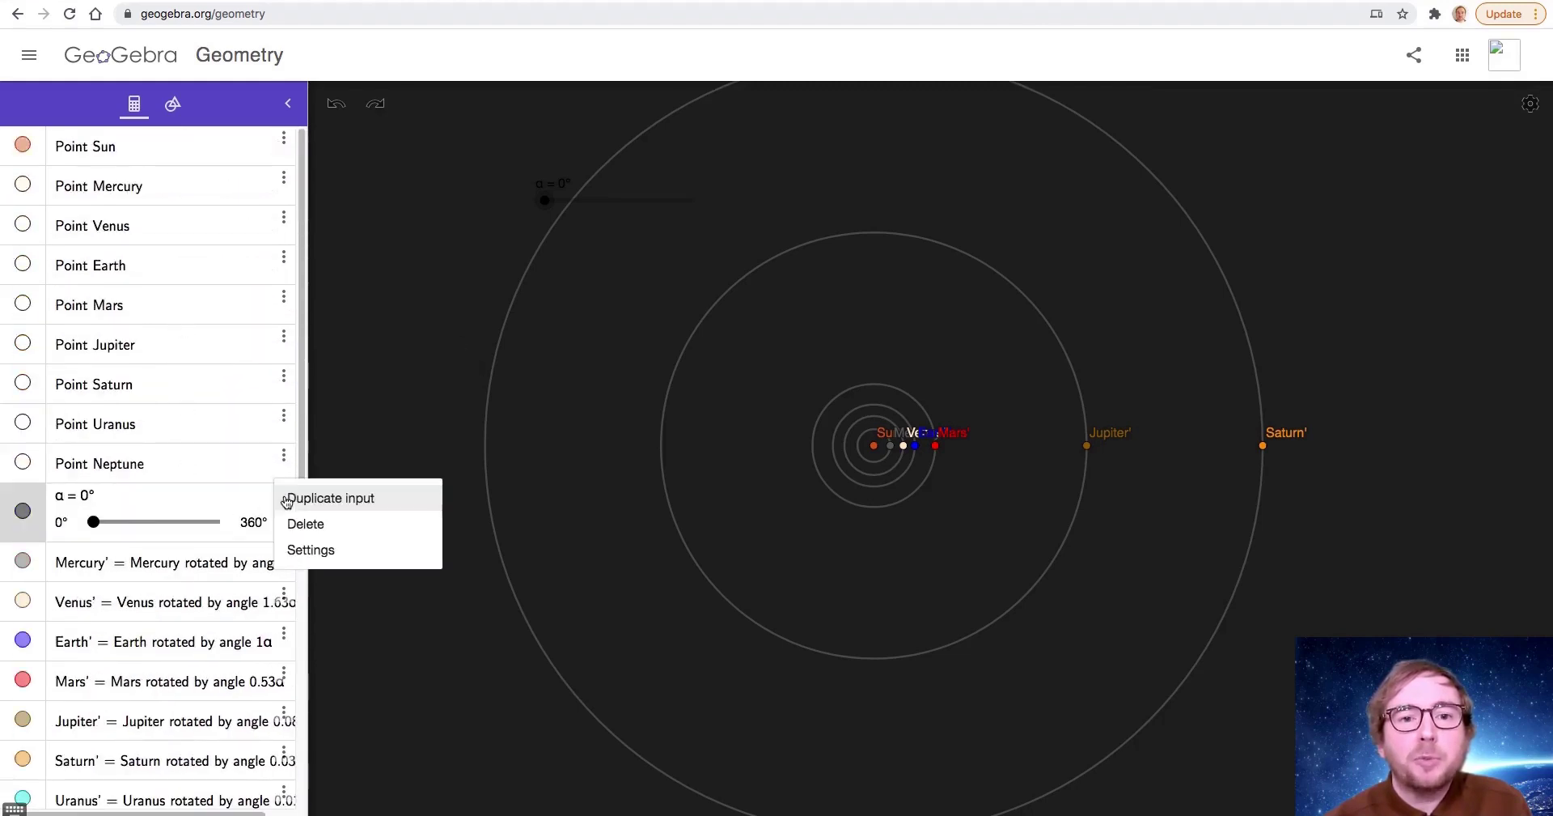
left_click(310, 552)
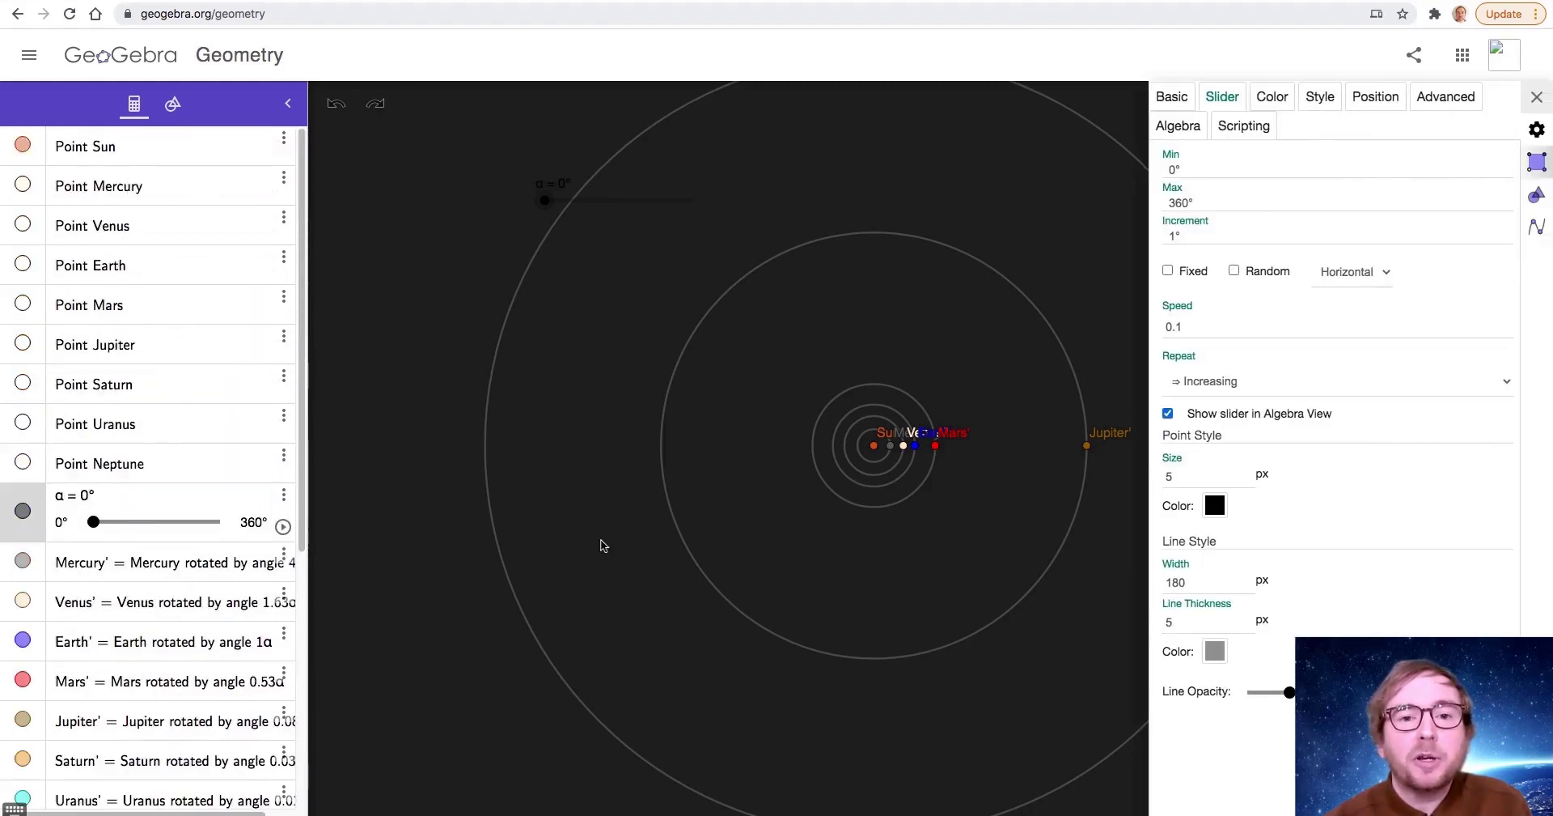
left_click(22, 511)
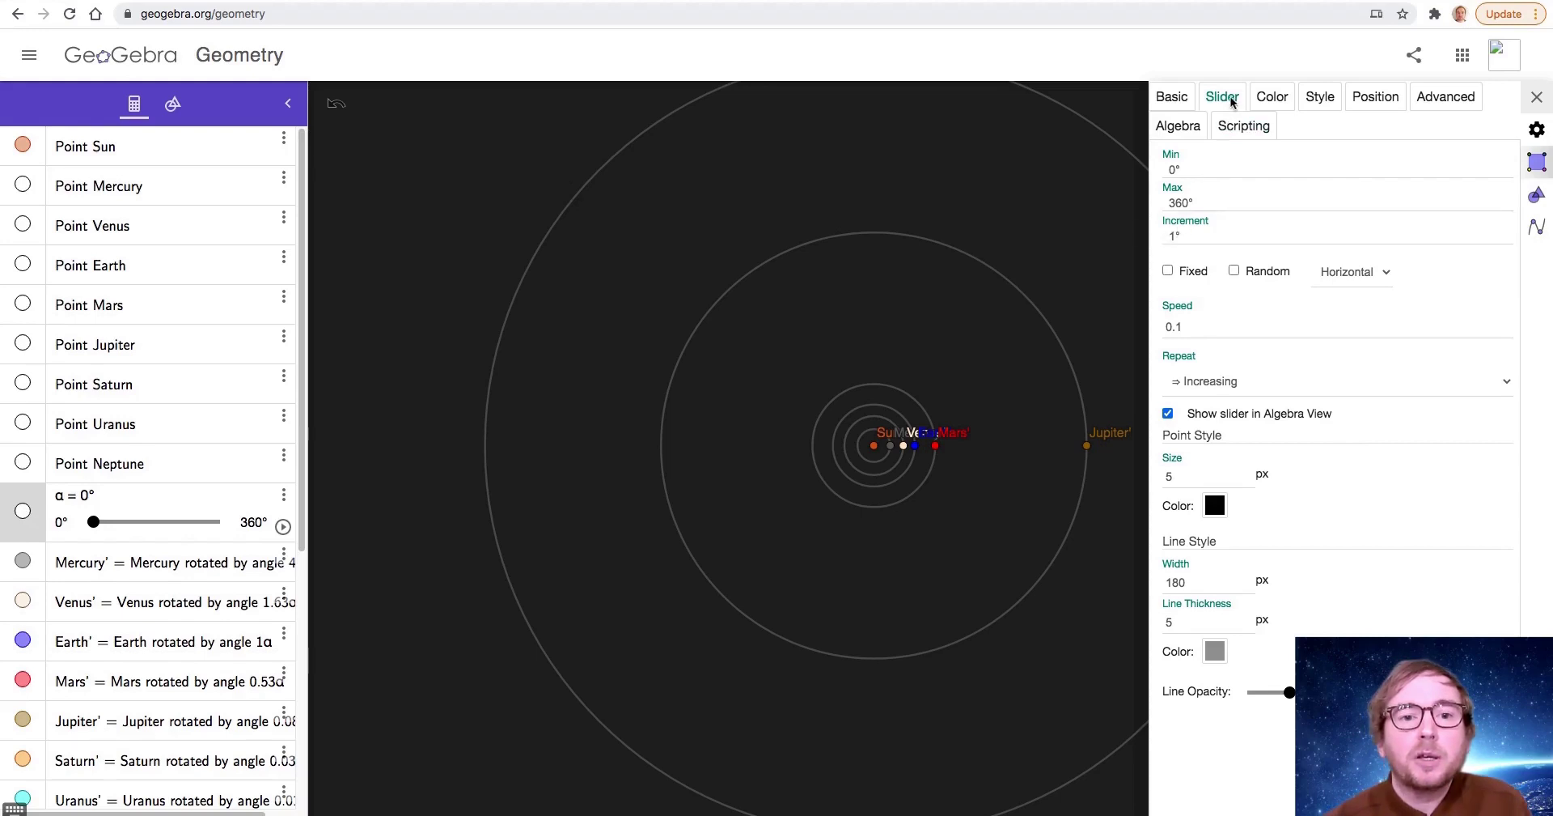
Step: Set the α slider maximum to 10000° and its speed to 0.07
left_click_drag(1196, 203, 1157, 206)
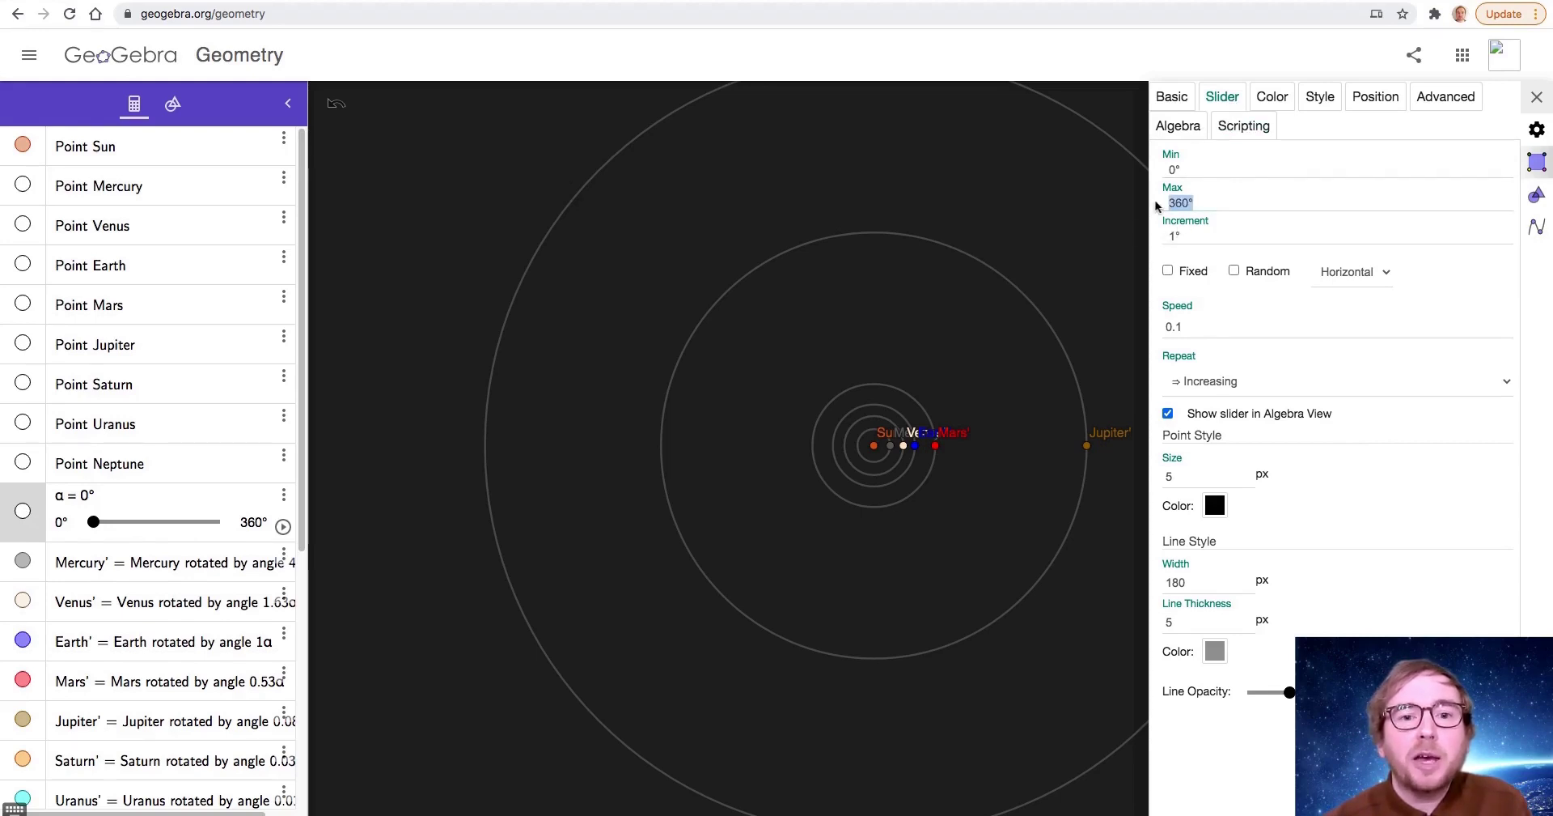
left_click(1190, 203)
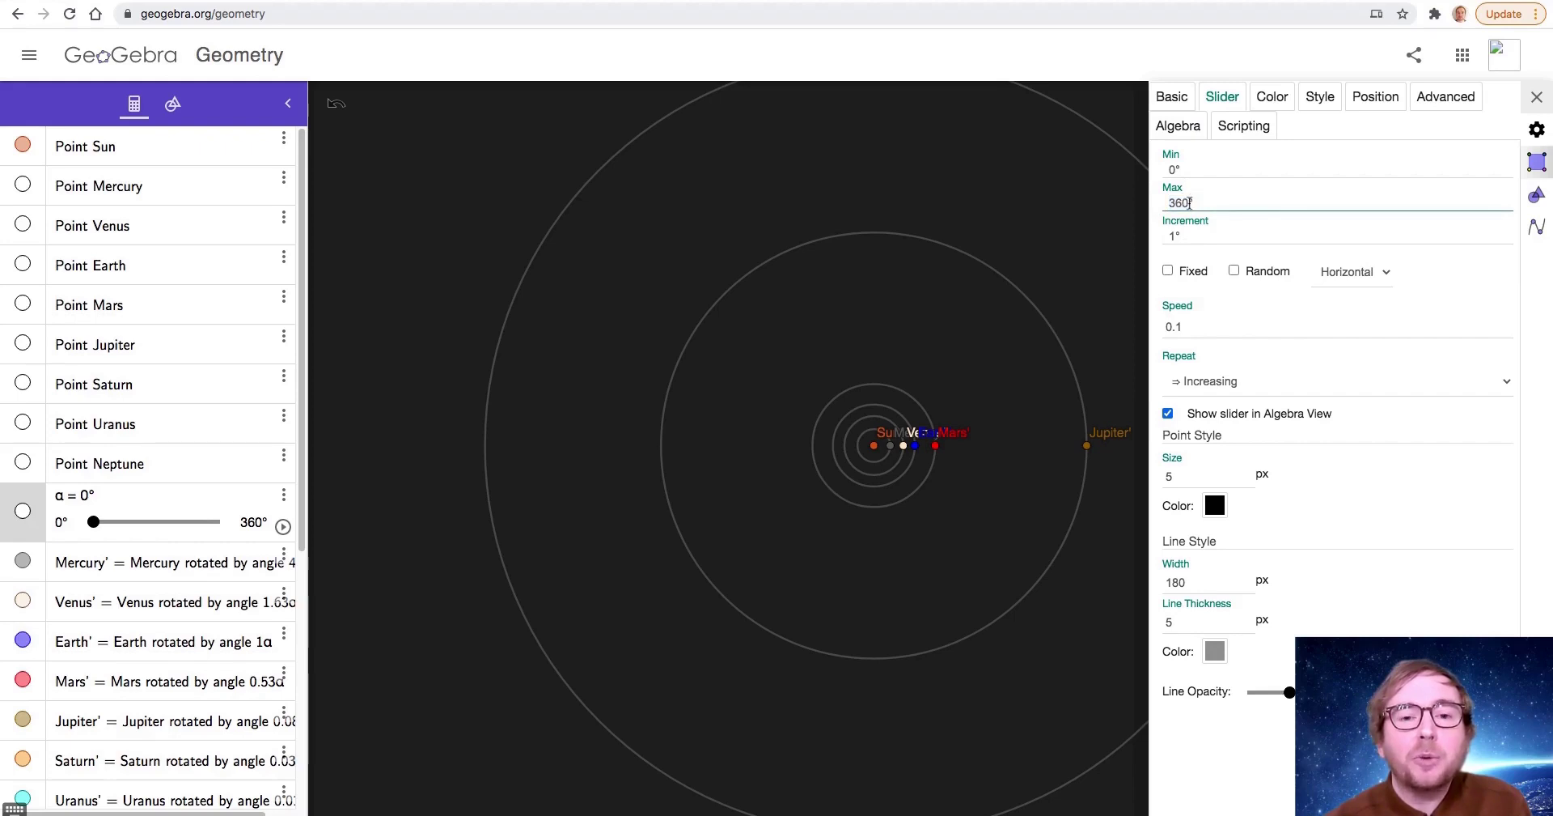
key("BackSpace")
key("BackSpace")
key("BackSpace")
type("100")
left_click(1192, 326)
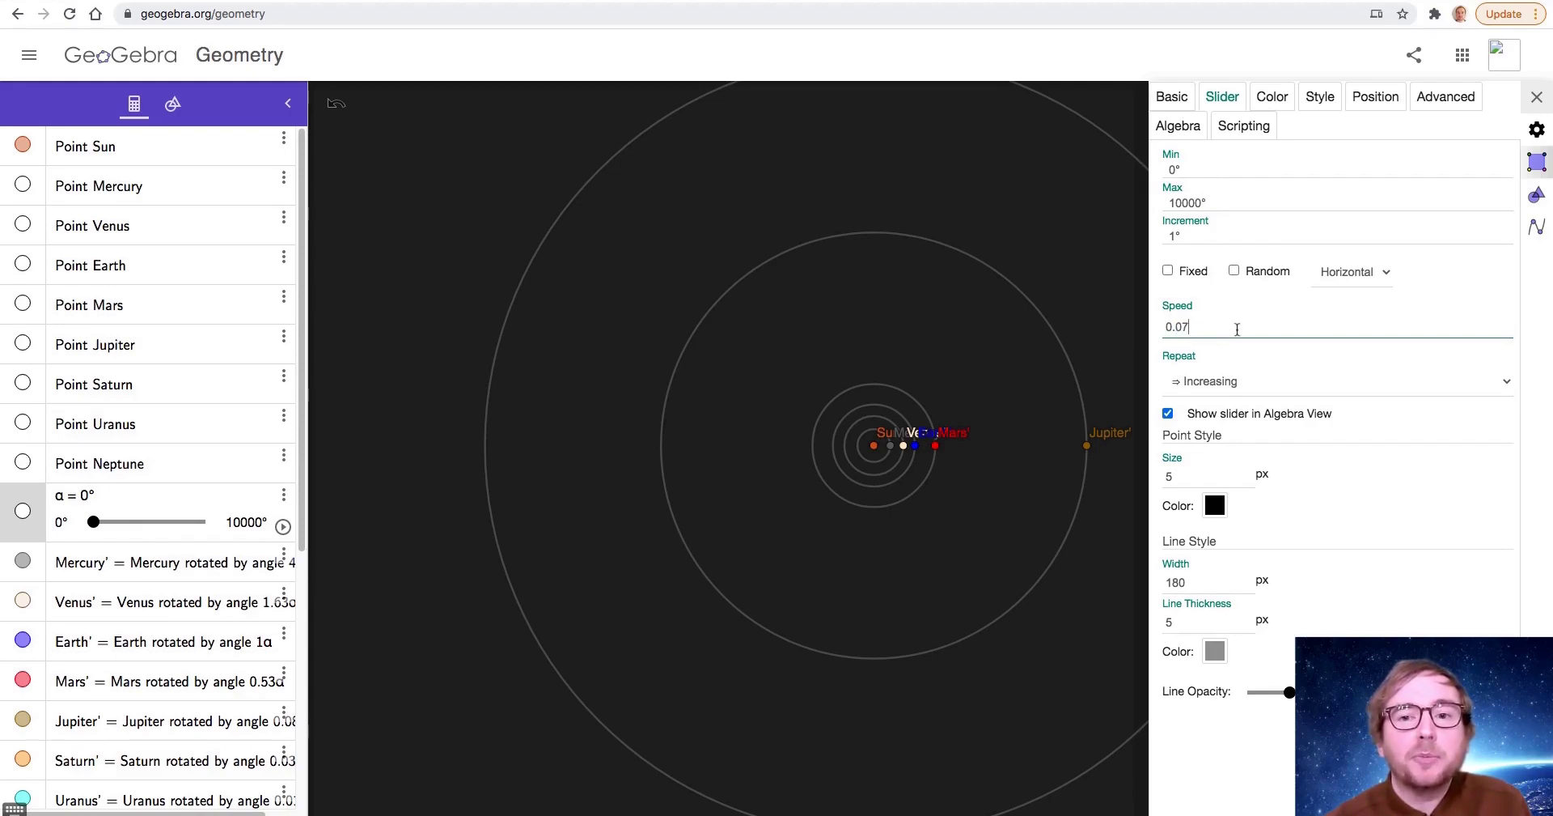
key("Return")
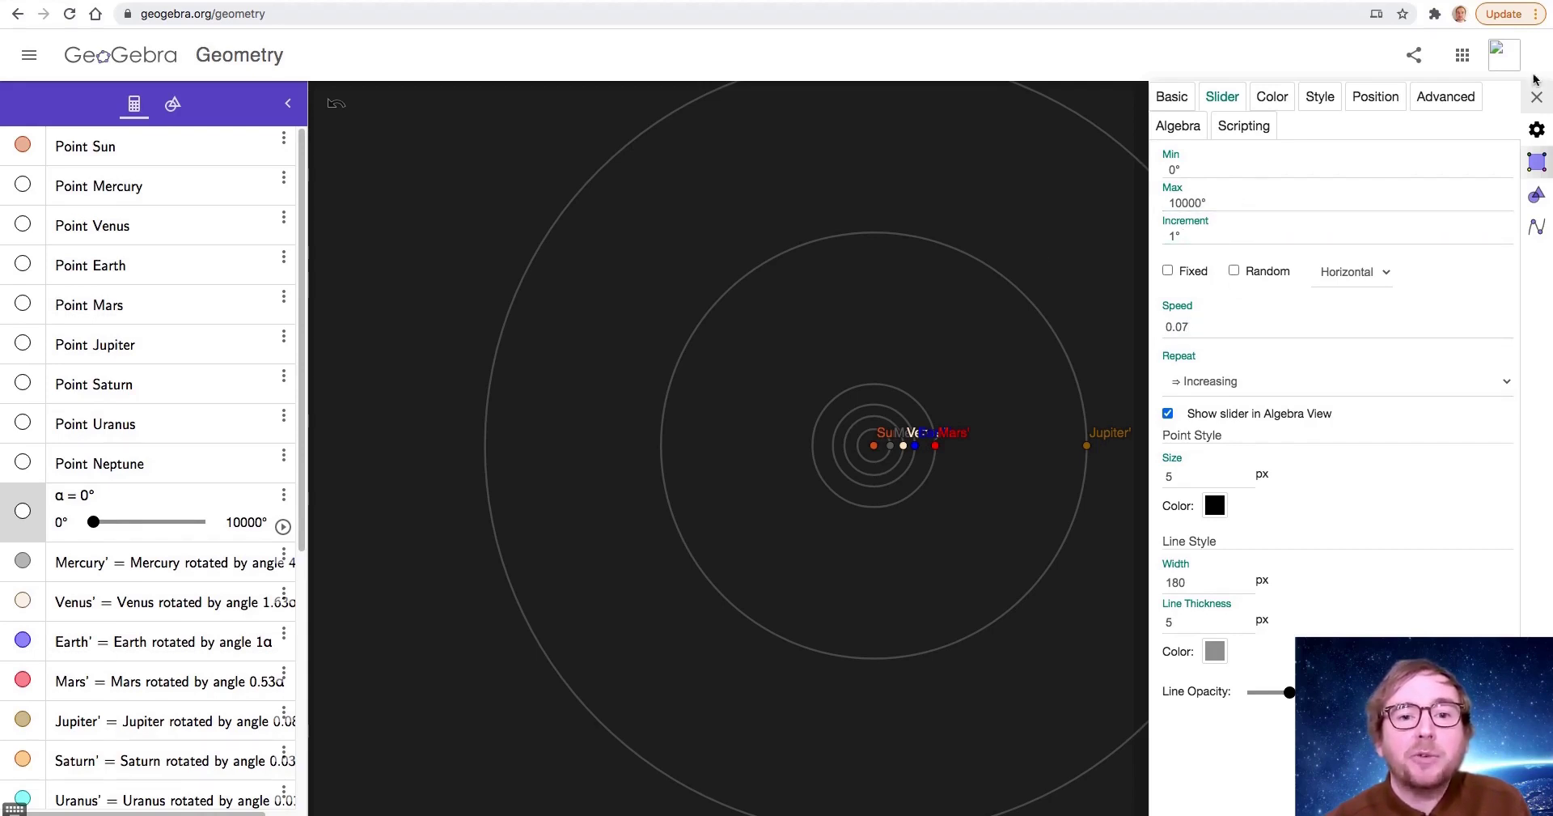
Step: Close the settings and play the α animation, zooming out to watch the planets orbit
left_click(1538, 98)
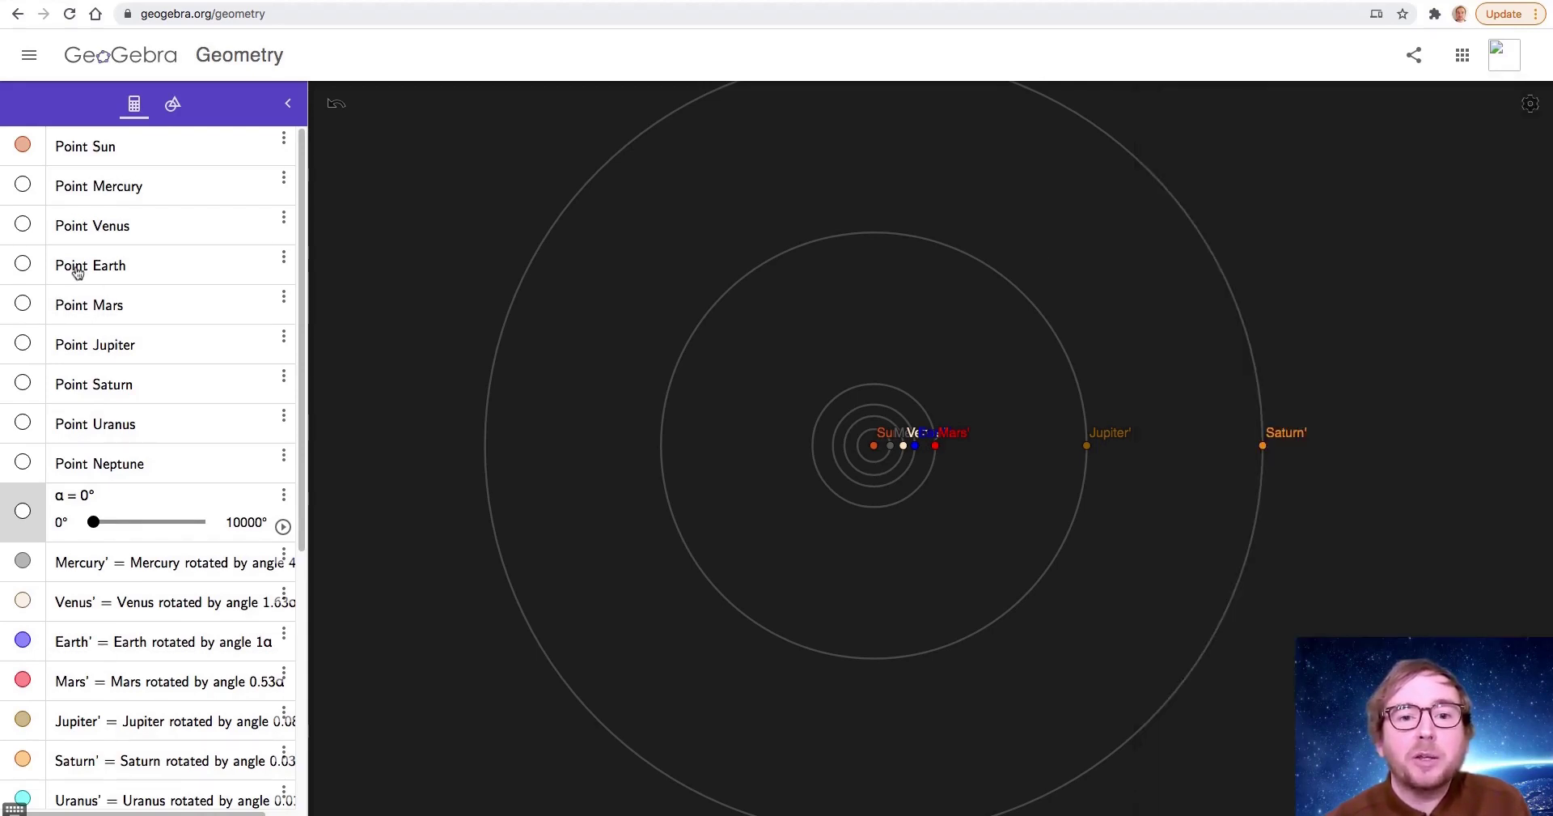
left_click(282, 527)
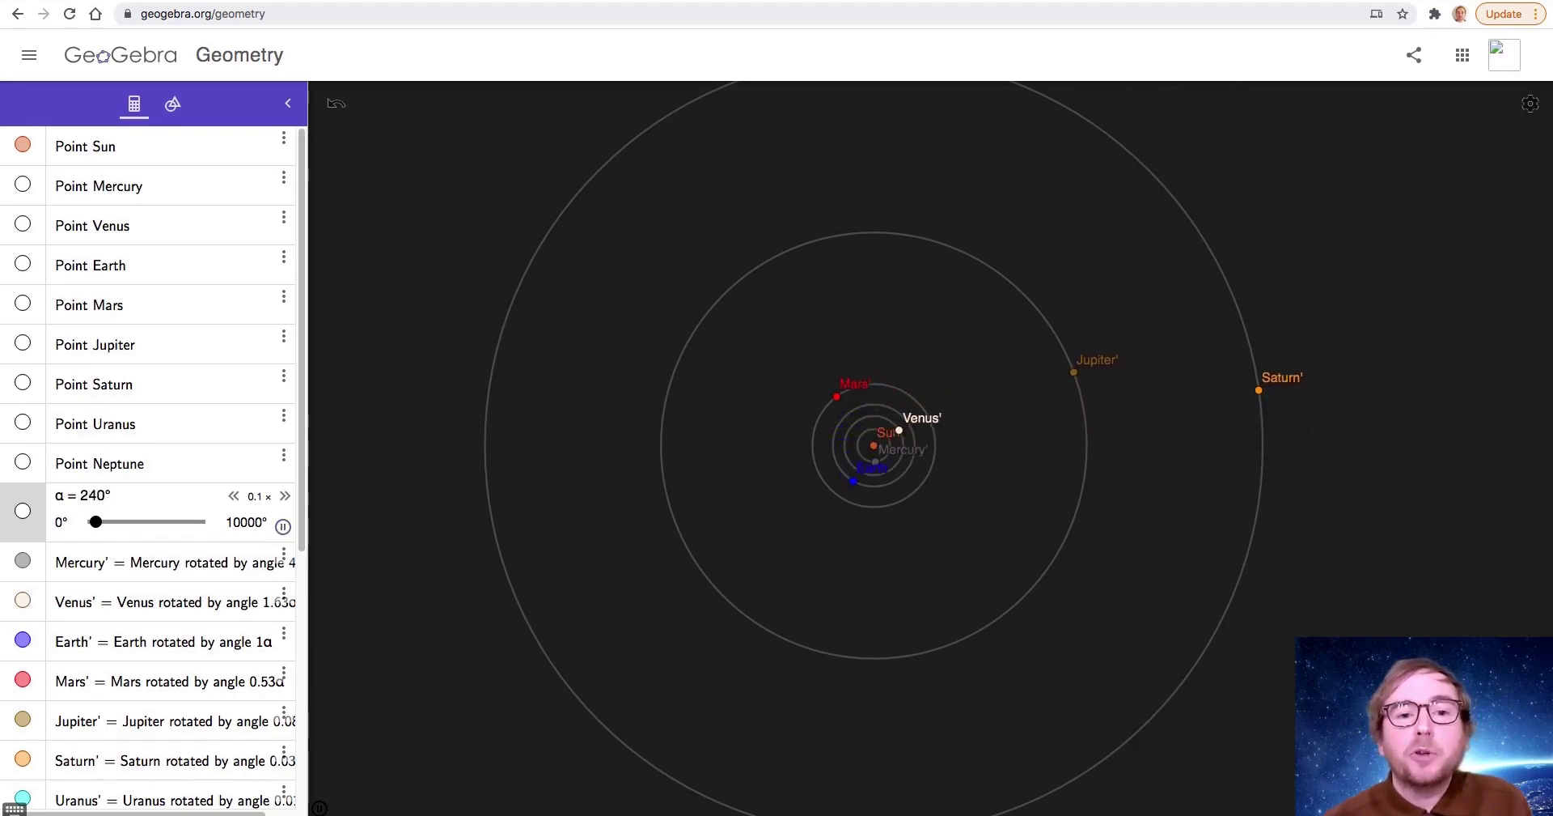
scroll(930, 450, "down", 3)
scroll(930, 446, "down", 4)
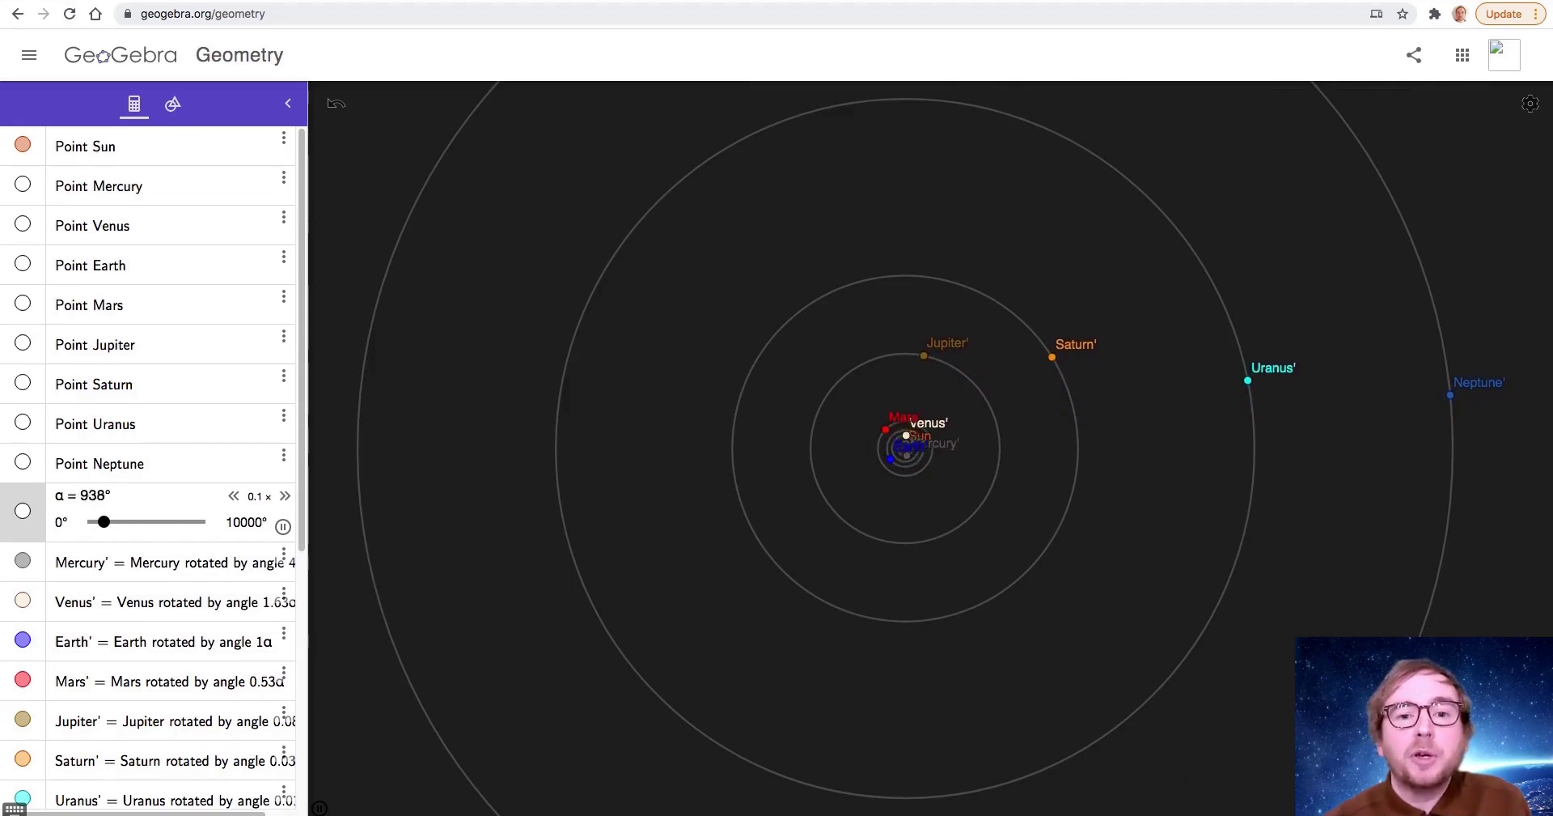
scroll(930, 449, "down", 5)
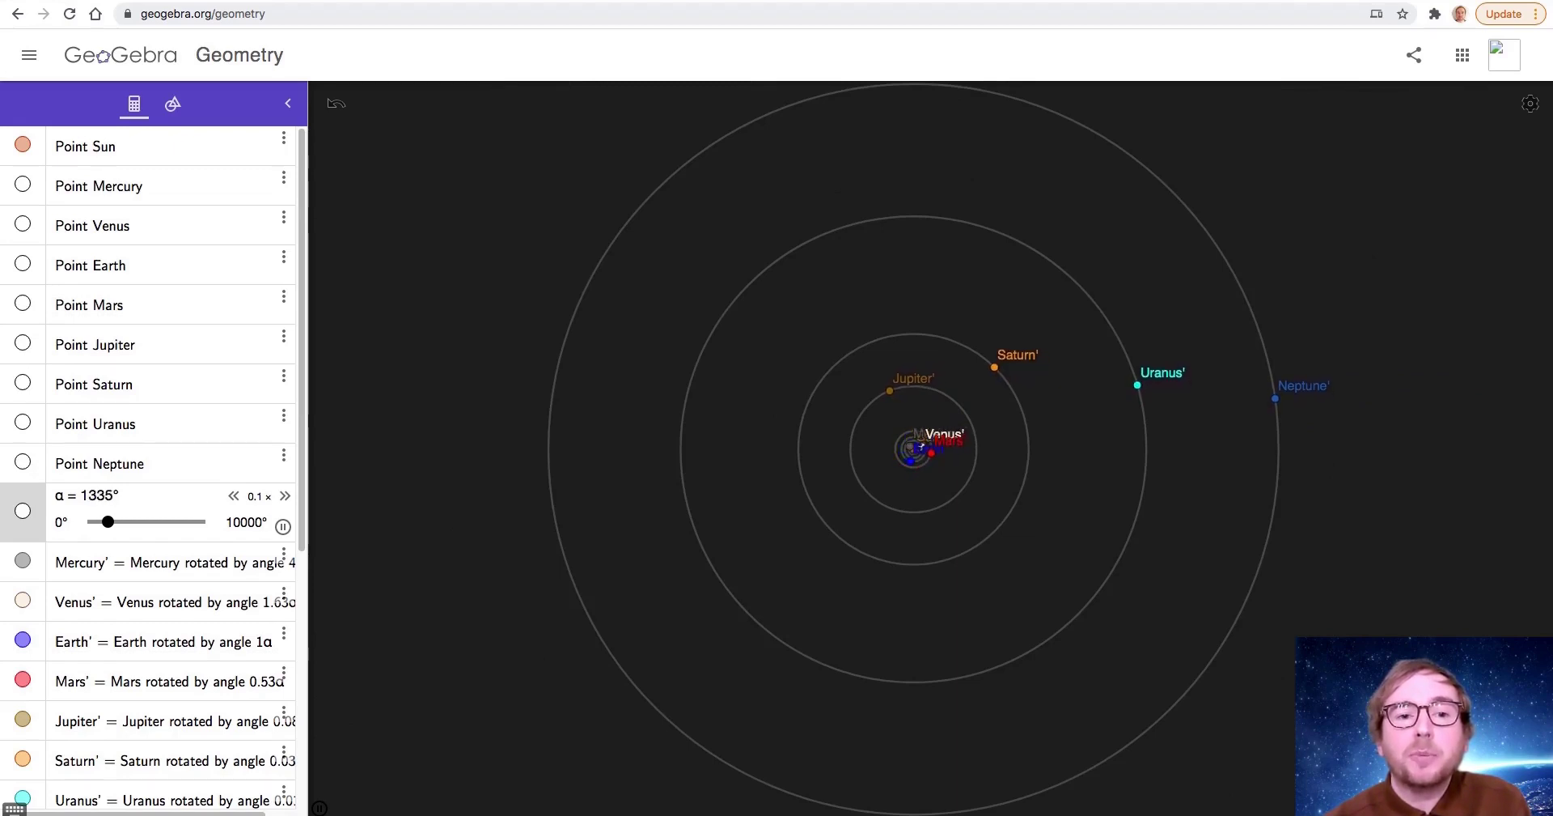
scroll(912, 449, "up", 10)
scroll(912, 448, "up", 5)
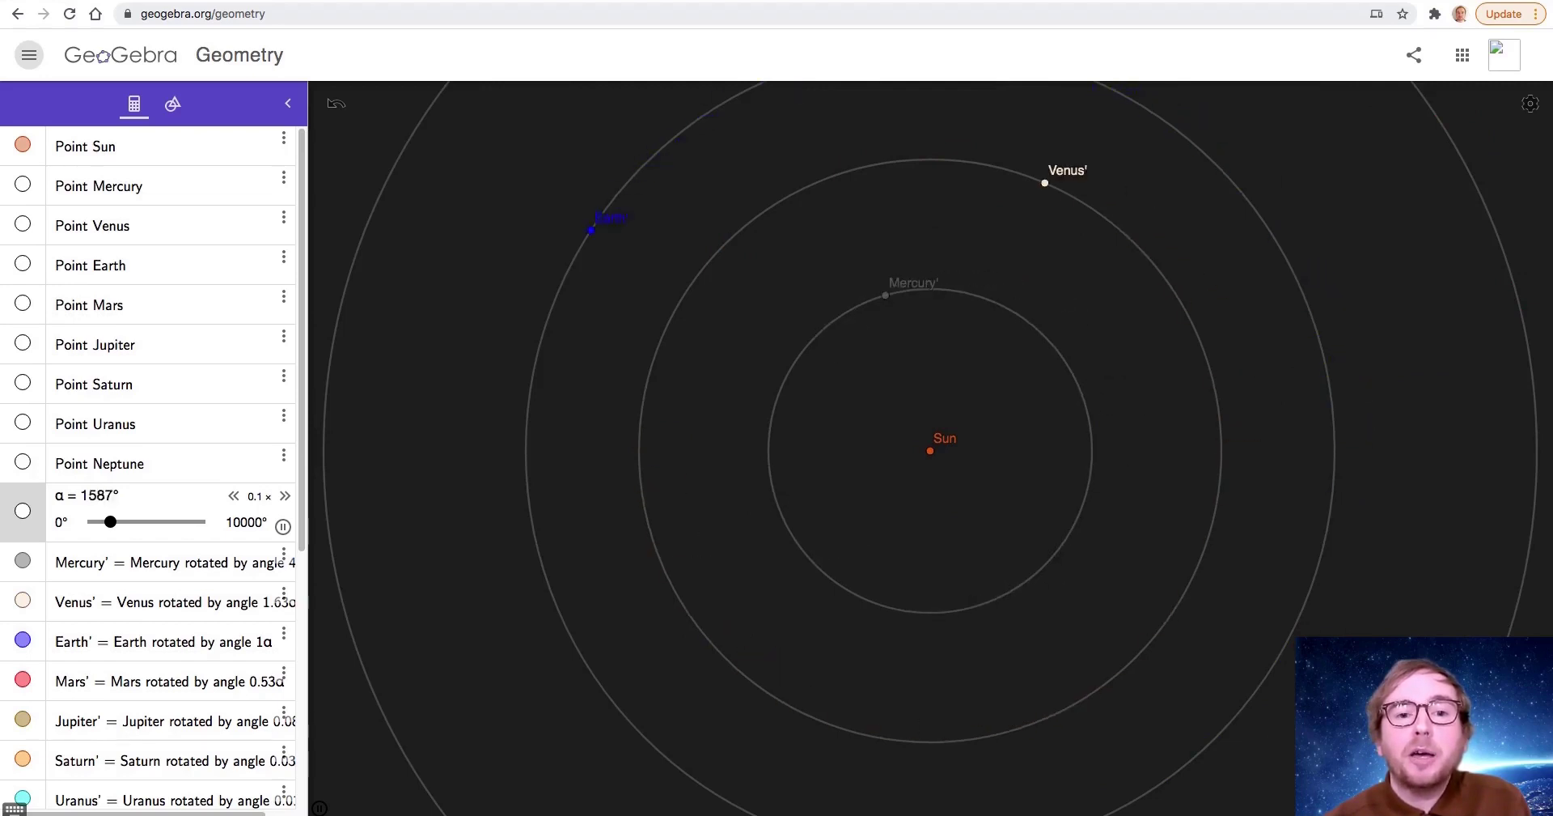
scroll(930, 450, "down", 1)
scroll(930, 450, "down", 2)
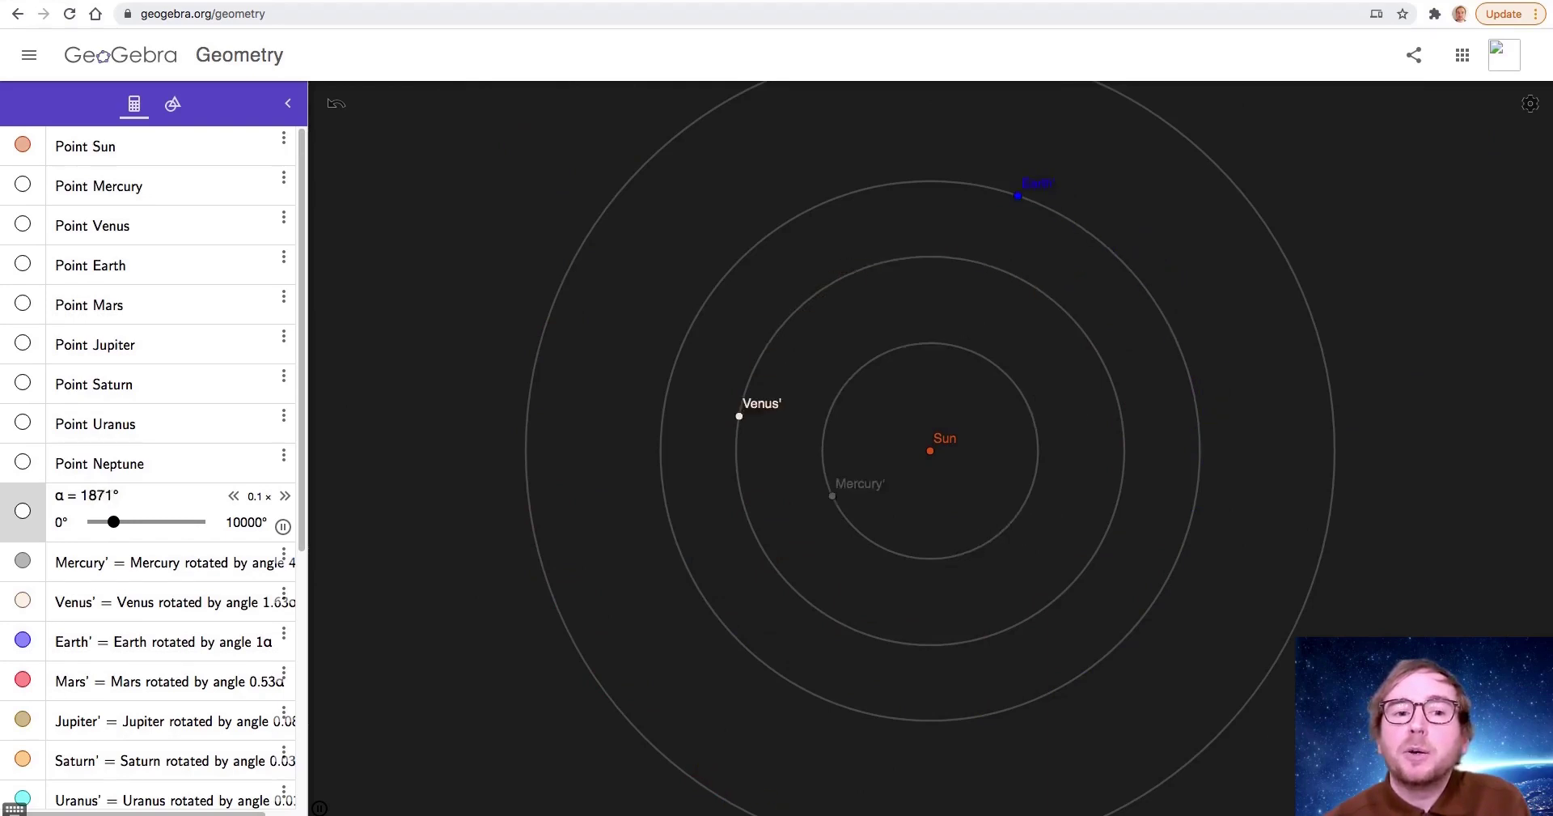
scroll(930, 450, "down", 2)
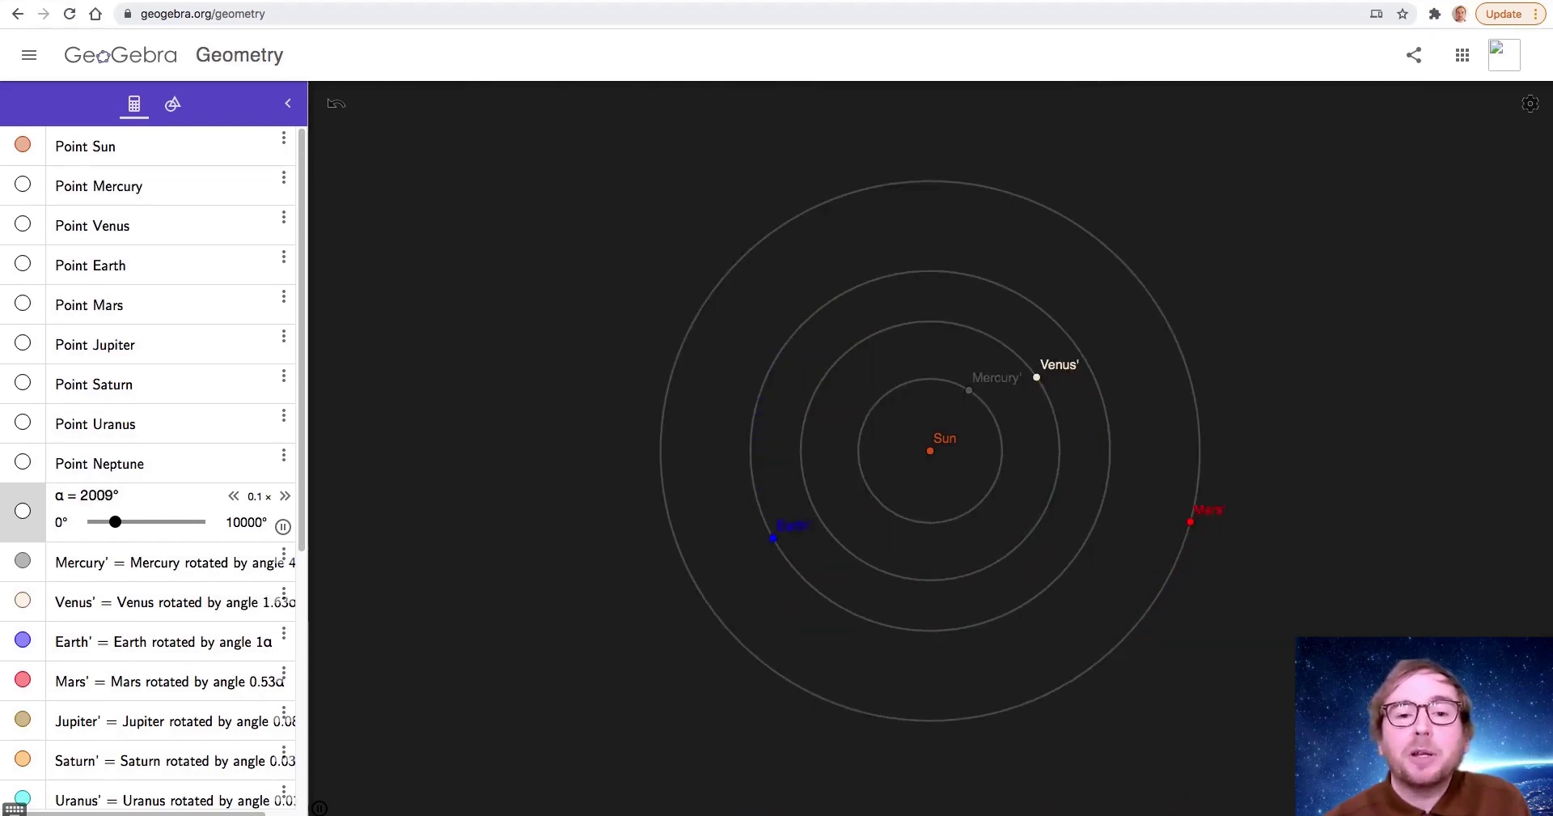